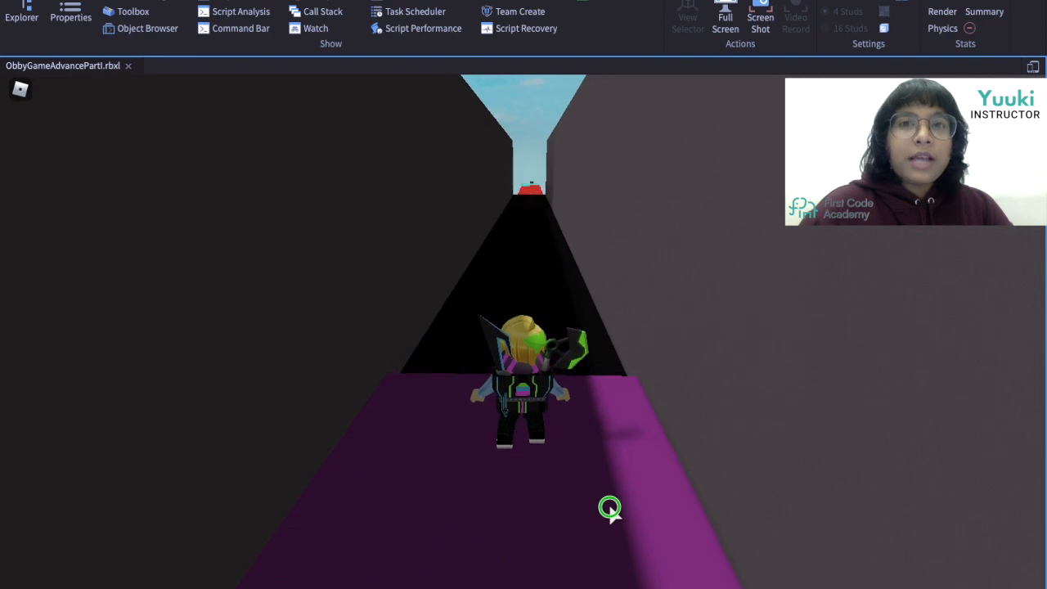
Walk the character forward along the demo obby course to preview the finished game.
key("w")
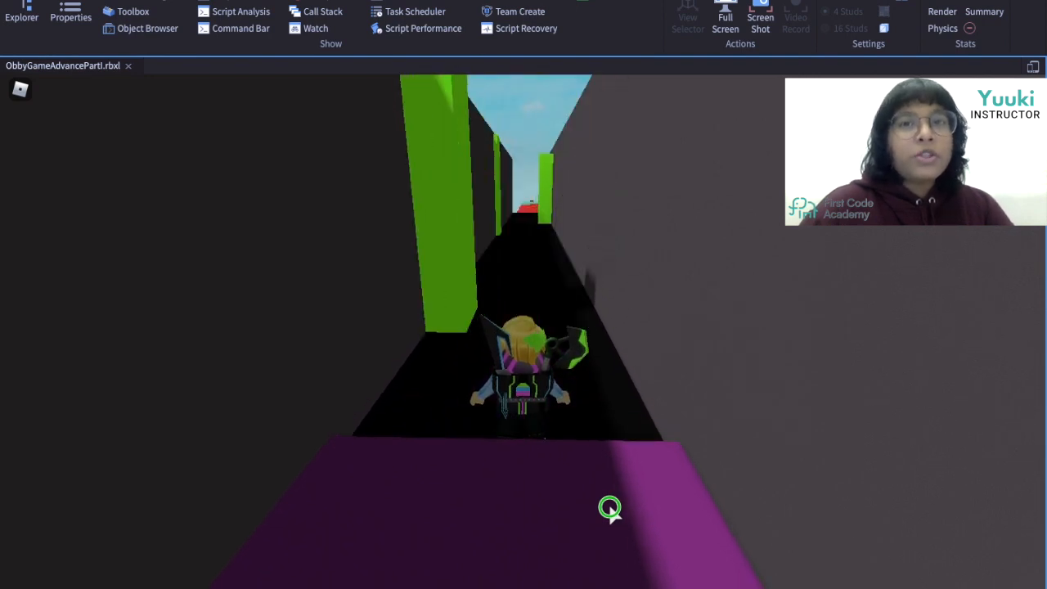
key("w")
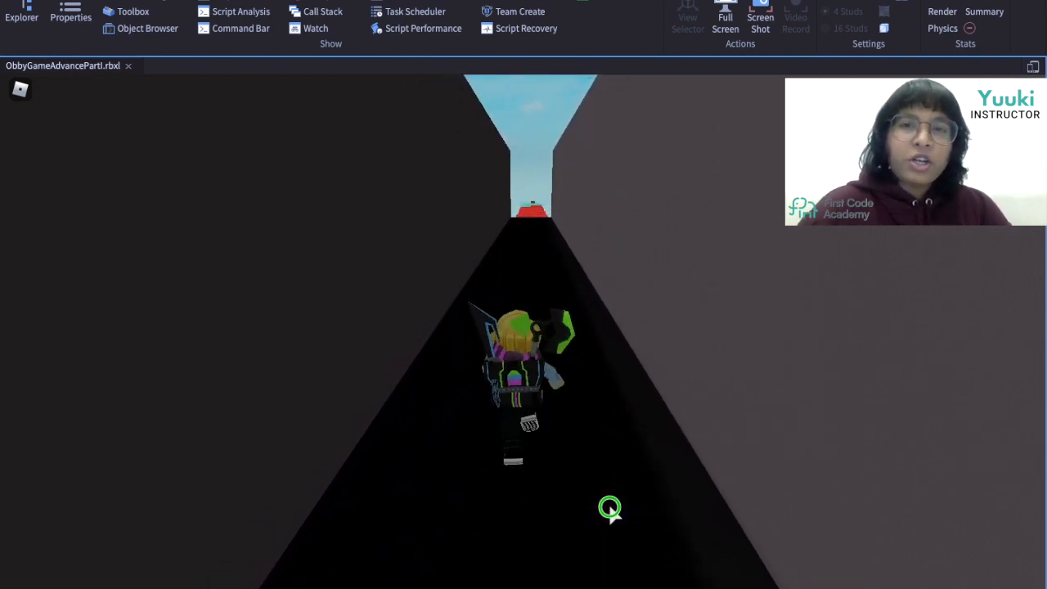
key("w")
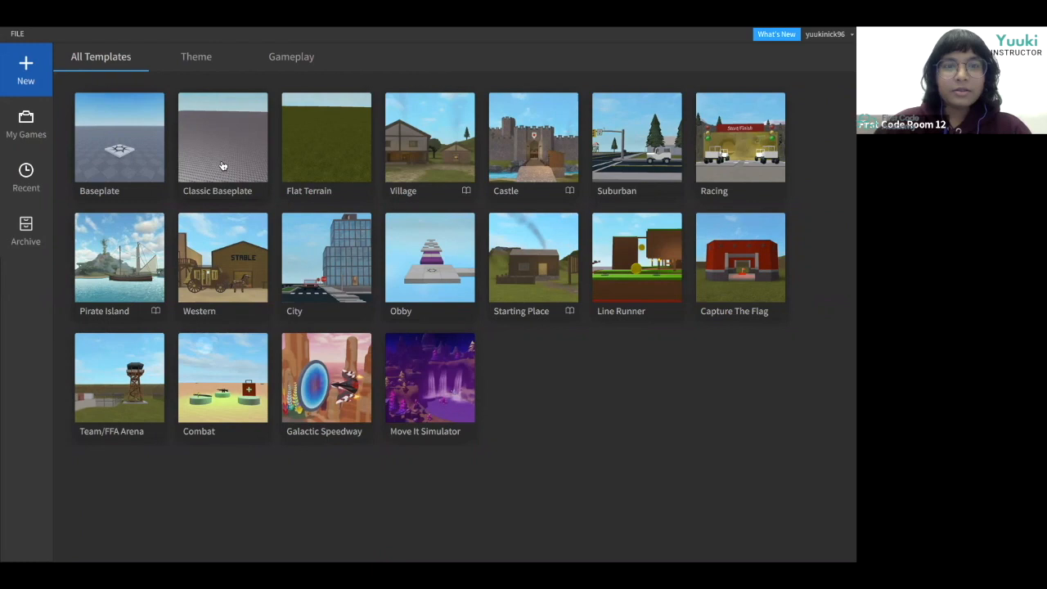
Create a new place from the Classic Baseplate template.
left_click(242, 183)
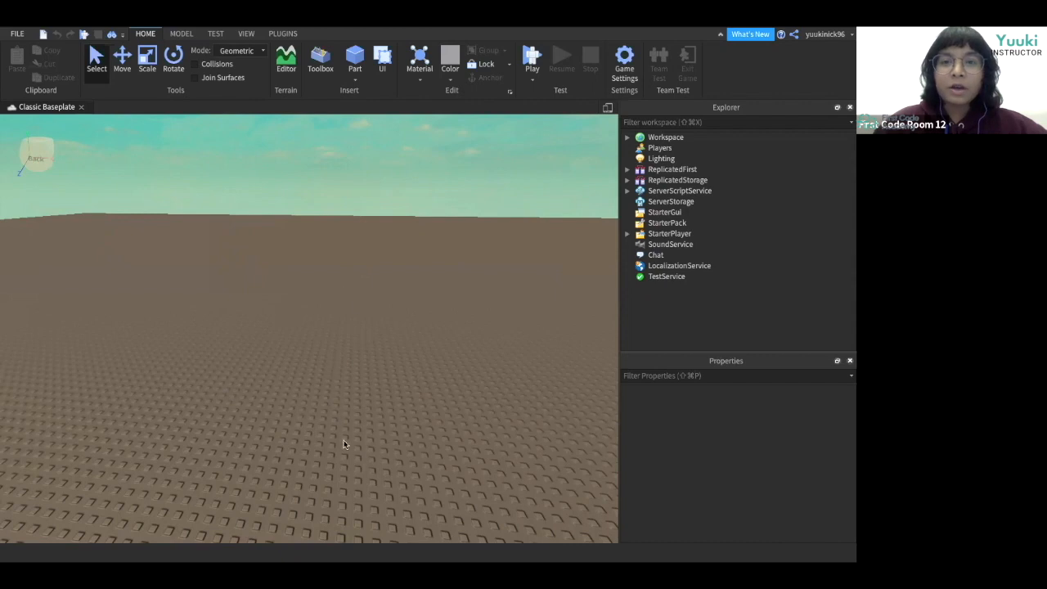
right_click_drag(275, 381, 276, 381)
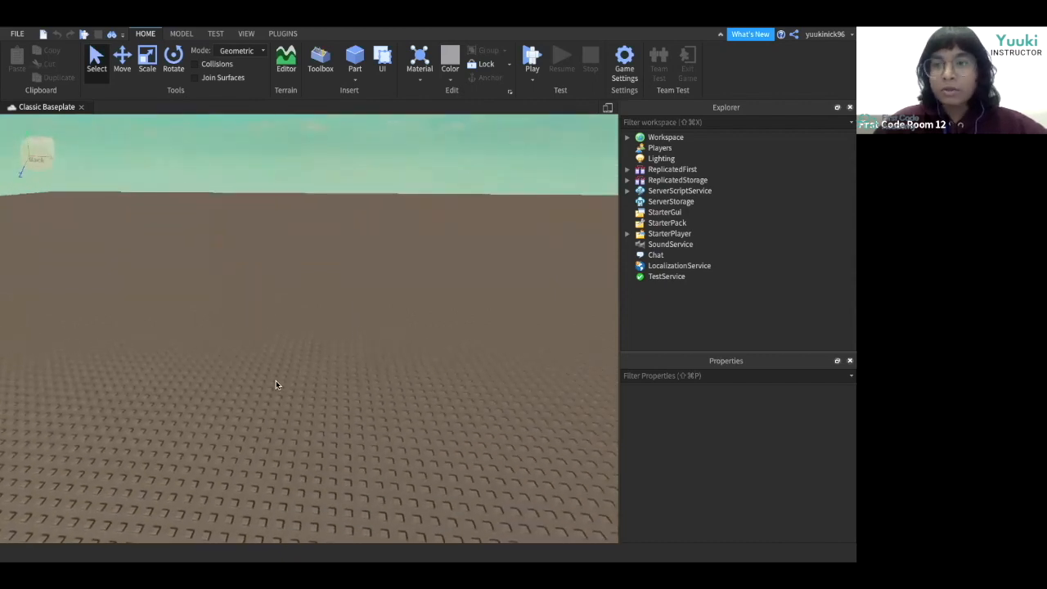
scroll(275, 385, "down", 2)
right_click_drag(276, 386, 276, 386)
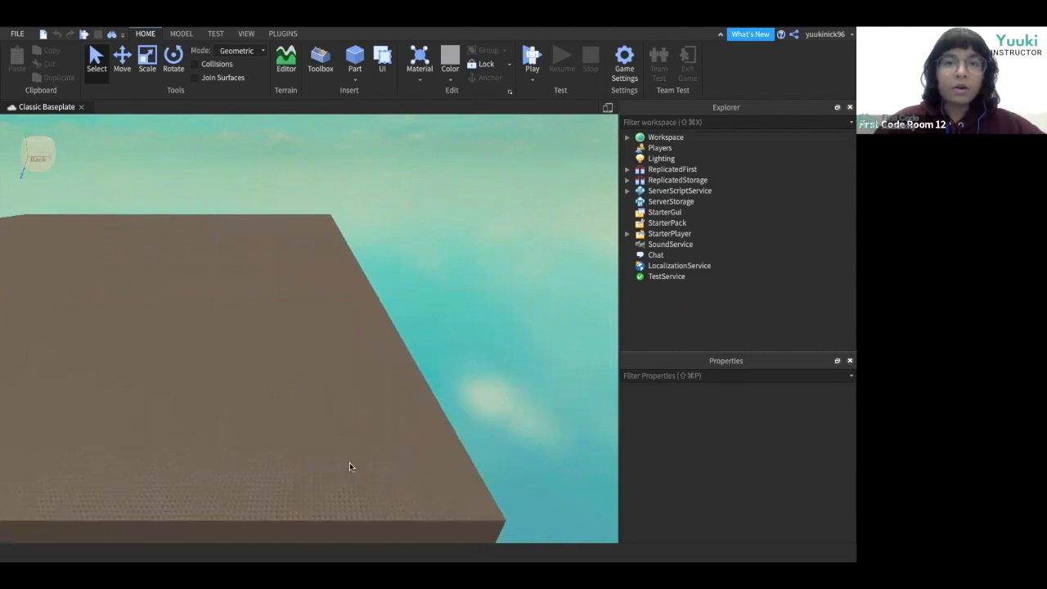
right_click_drag(320, 448, 321, 343)
mouse_move(549, 48)
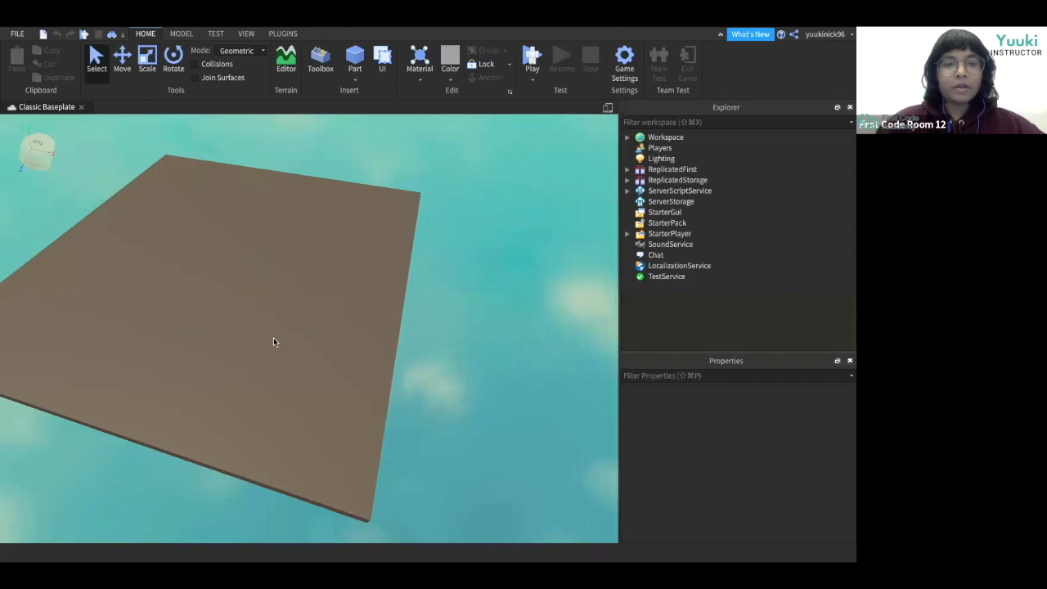
right_click_drag(273, 338, 273, 342)
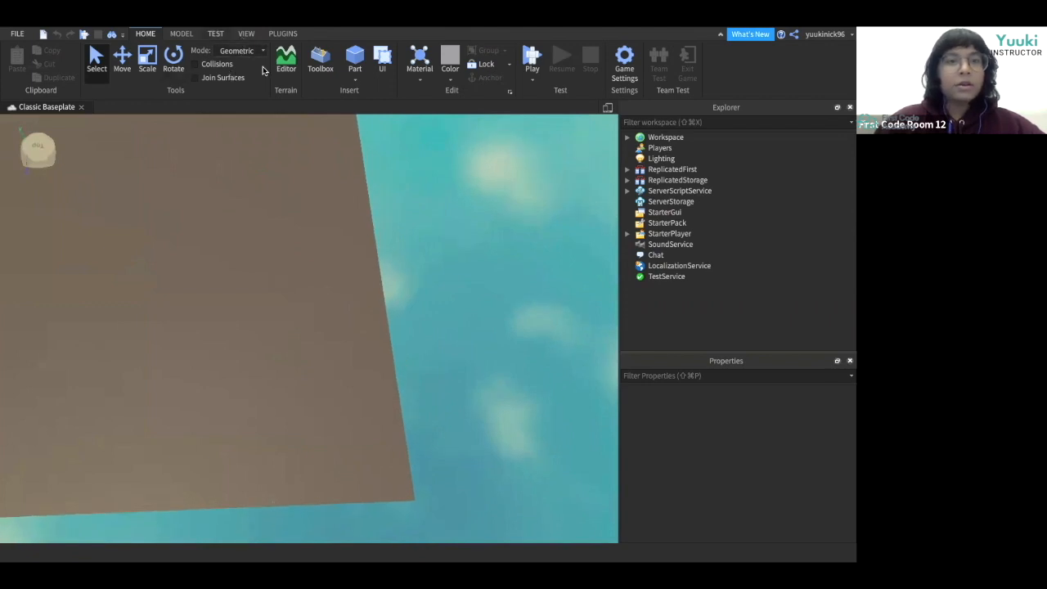
Search the Toolbox models for spawn and insert the Neutral Spawn Location.
left_click(320, 65)
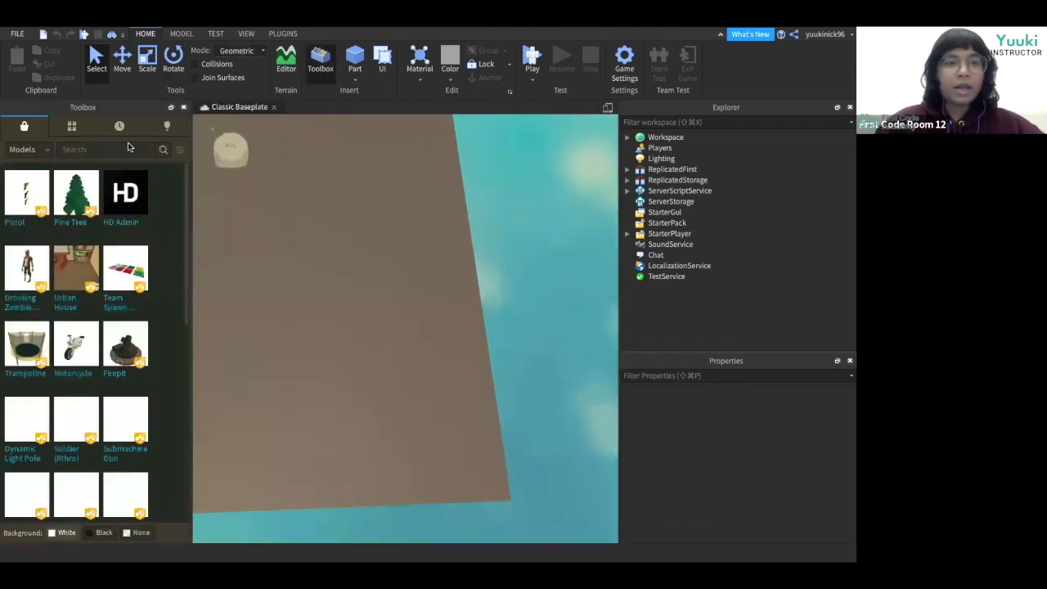
type("spawn")
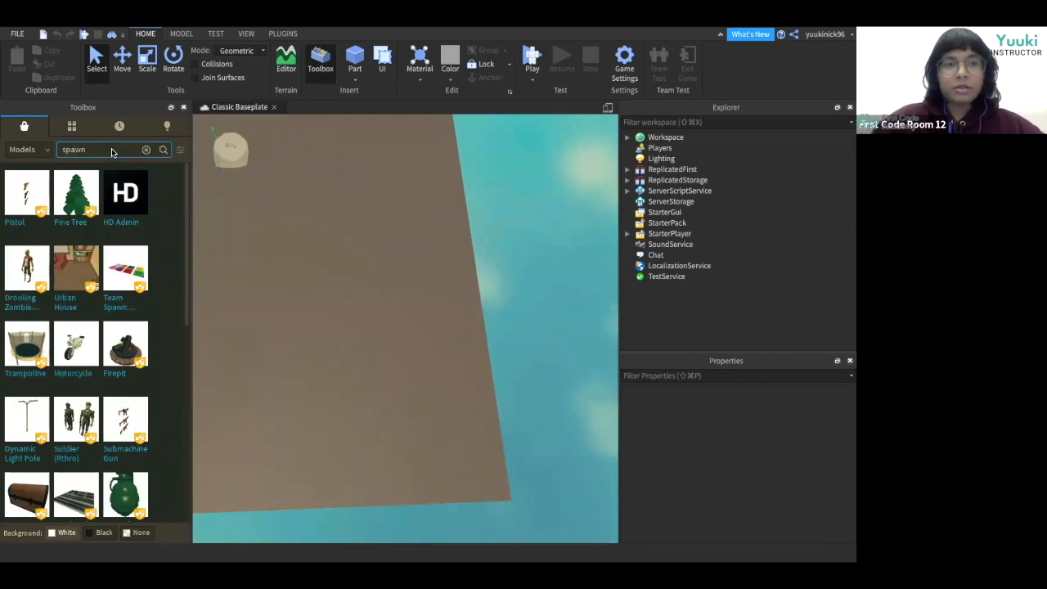
key("Return")
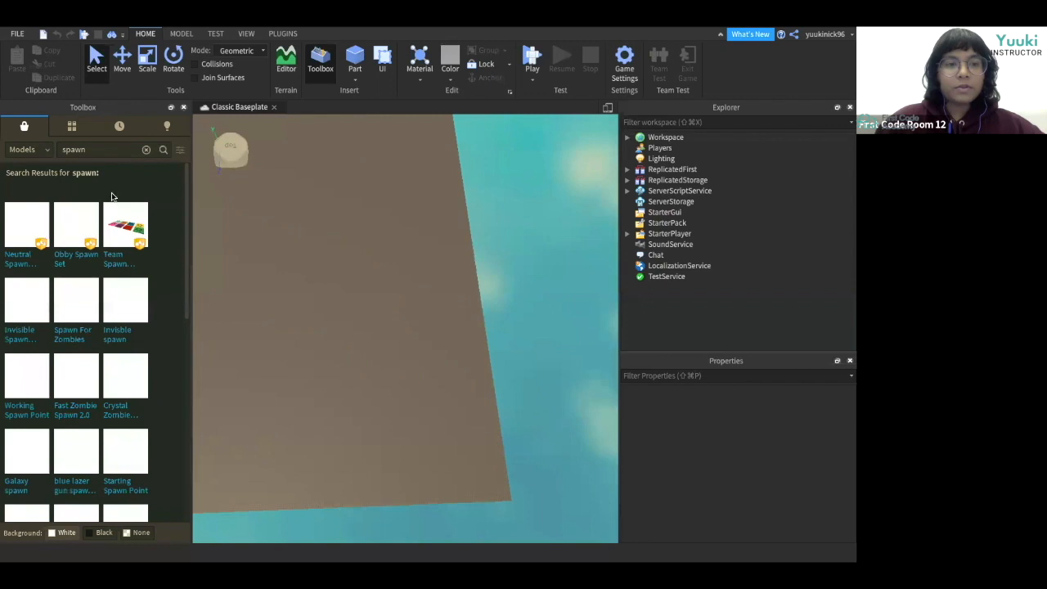
left_click(30, 237)
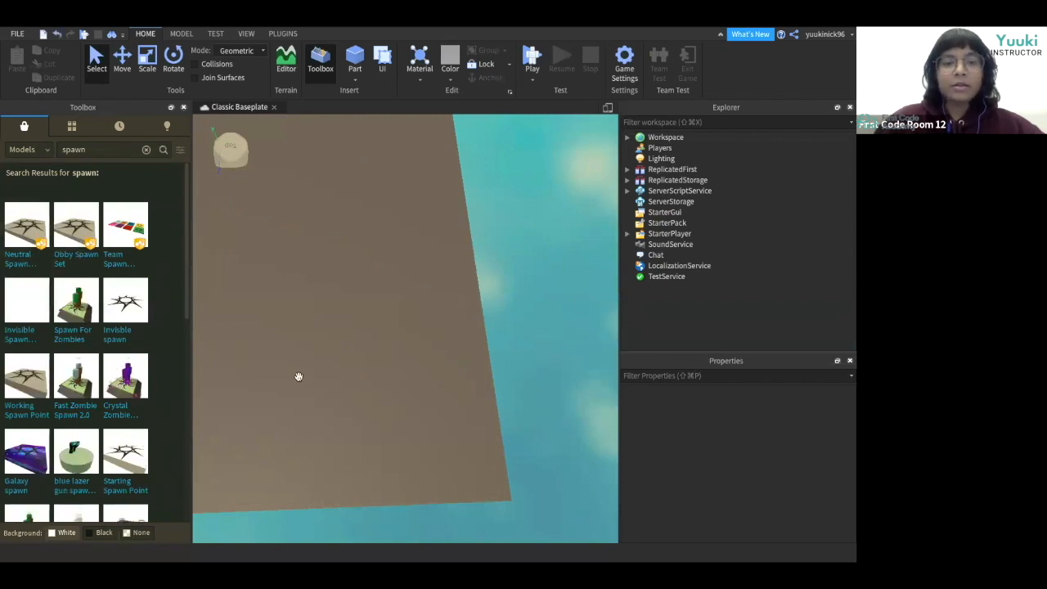
Move the spawn location to the near edge of the baseplate.
scroll(495, 463, "down", 5)
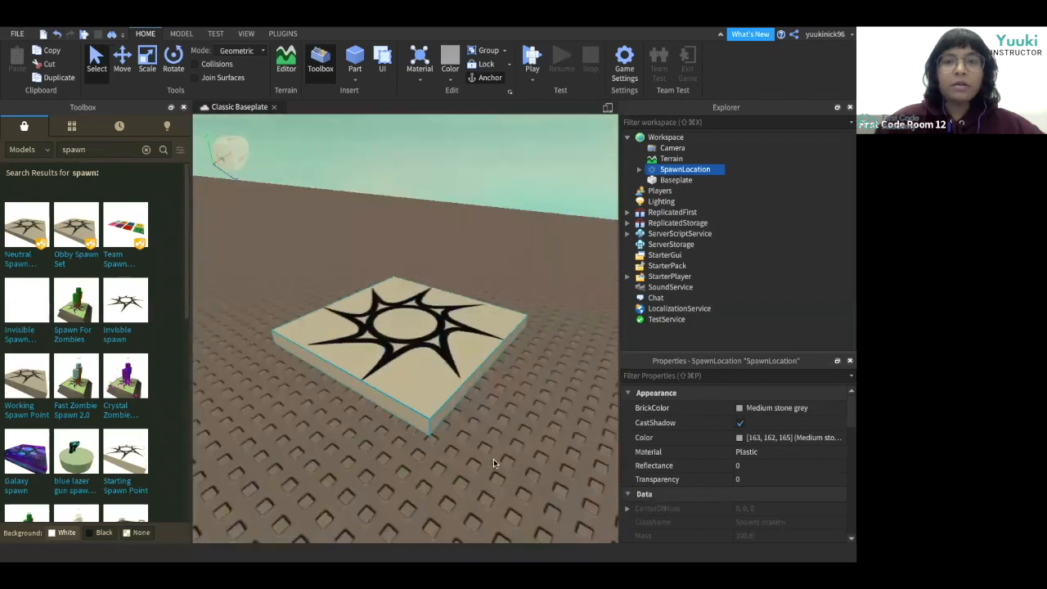
scroll(493, 463, "down", 5)
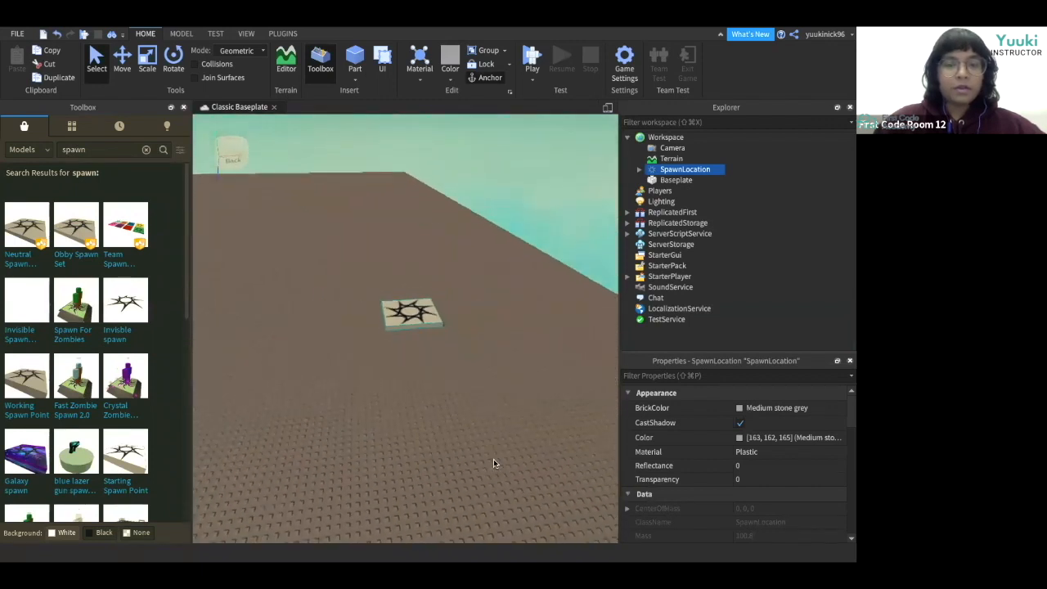
scroll(483, 426, "down", 2)
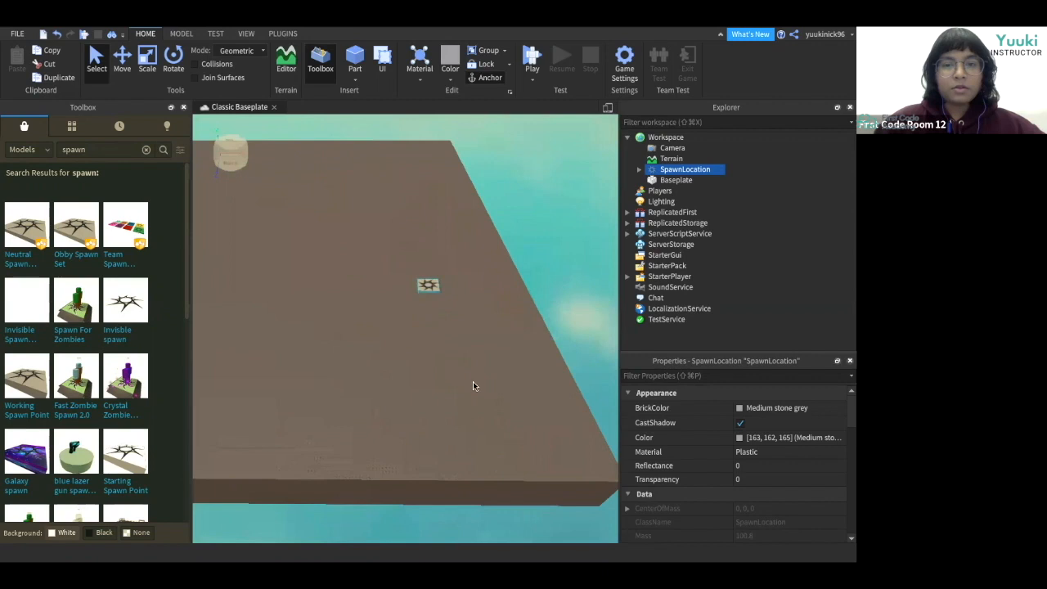
left_click_drag(428, 285, 527, 443)
key("d")
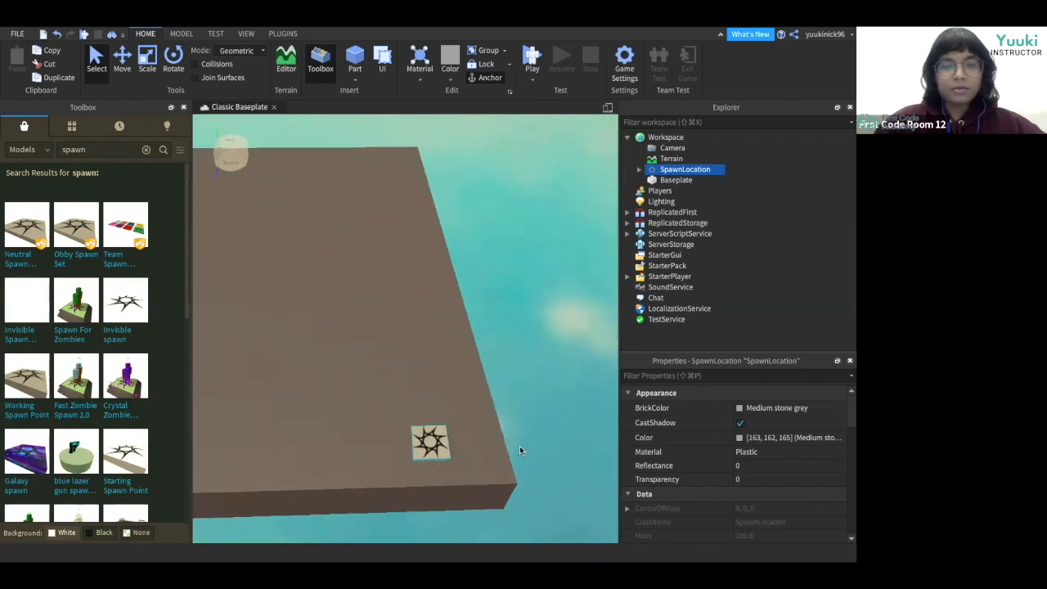
left_click_drag(439, 447, 502, 469)
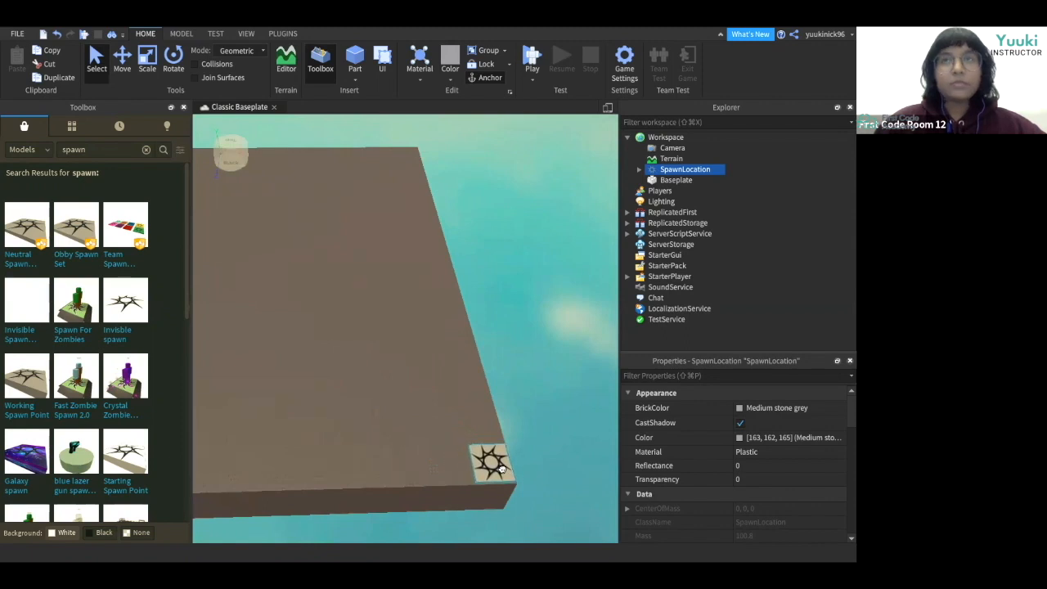
left_click_drag(483, 465, 475, 466)
left_click(266, 214)
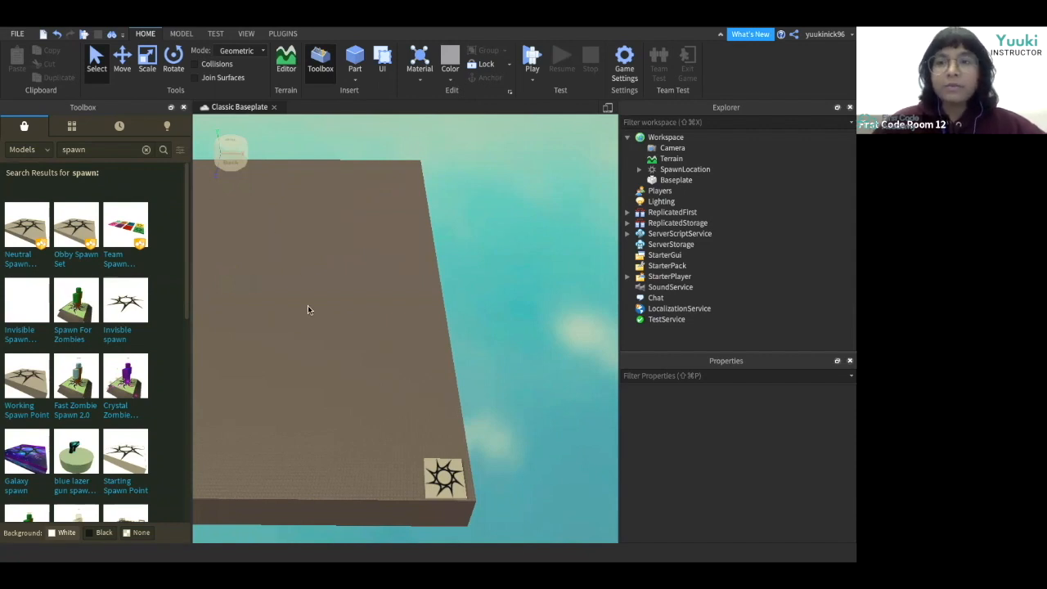
Insert a new Block part into the workspace.
right_click_drag(349, 420, 349, 420)
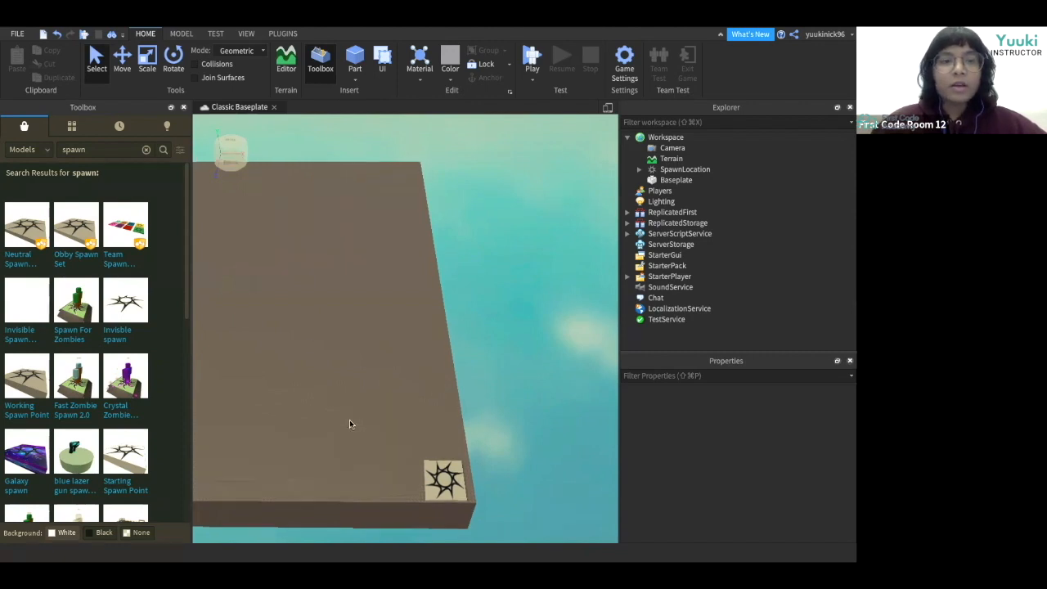
left_click(353, 74)
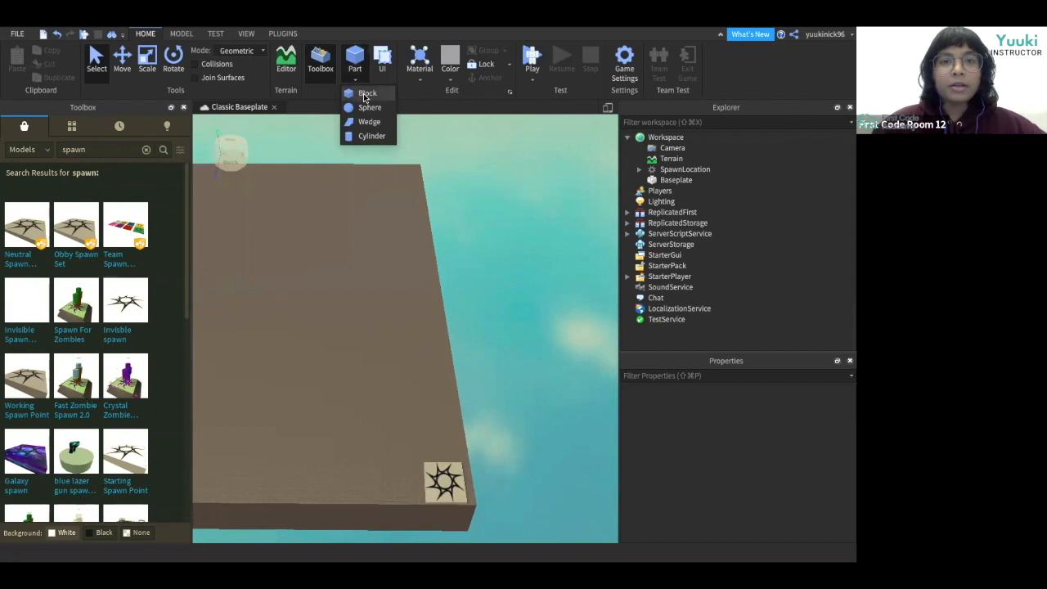
left_click(364, 93)
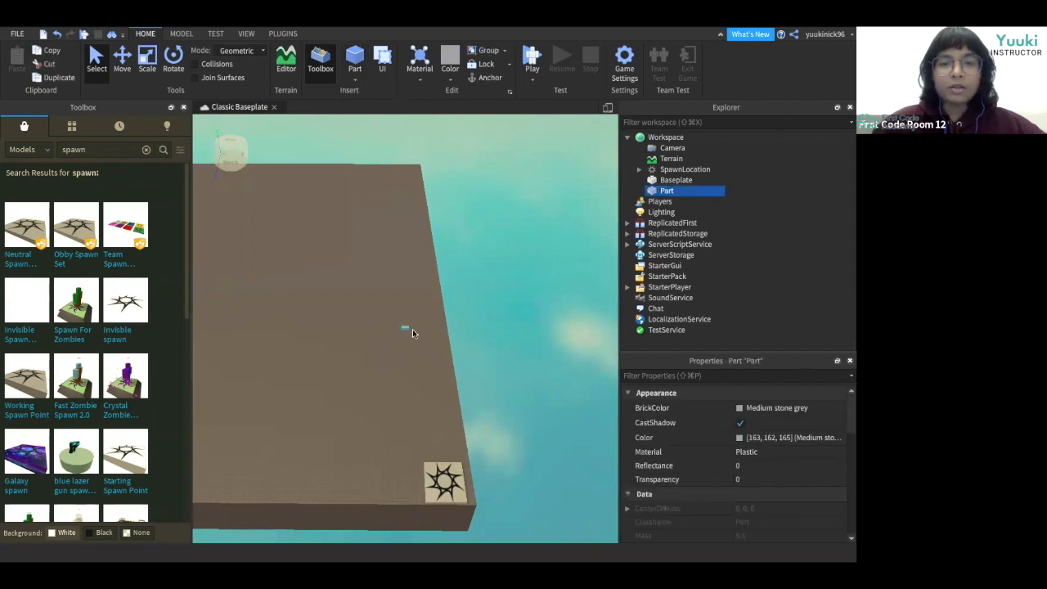
Set the block part's Size to 8, 1, 8.
scroll(698, 484, "down", 5)
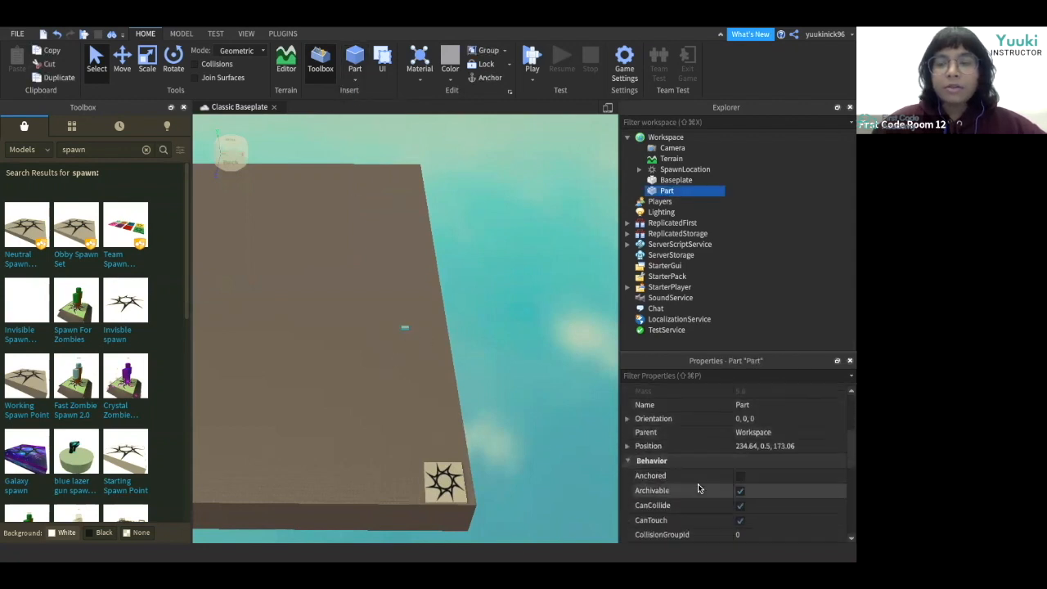
scroll(697, 489, "down", 5)
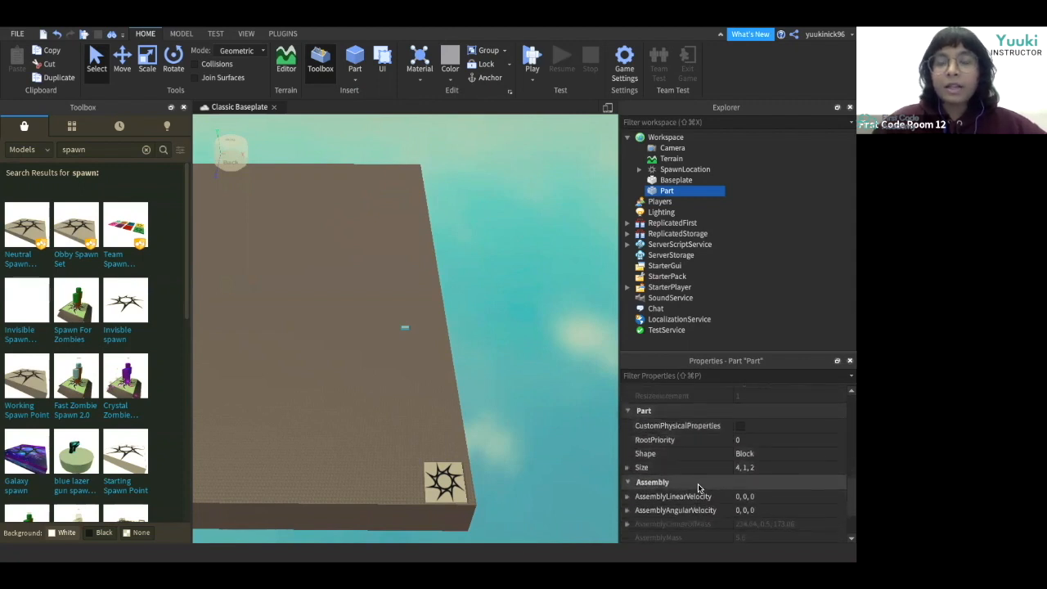
left_click(757, 471)
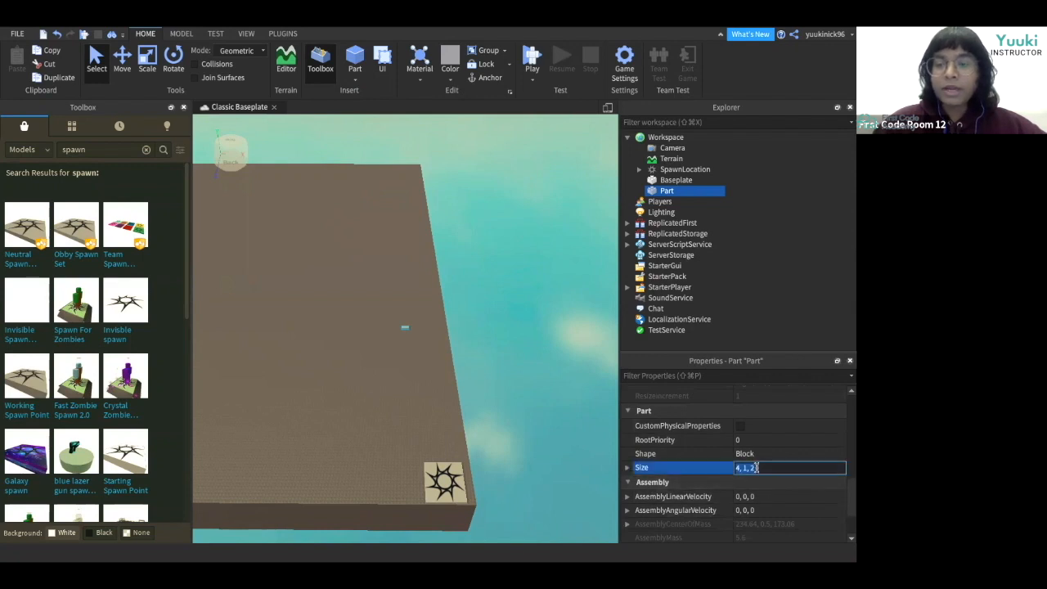
left_click(738, 468)
key("BackSpace")
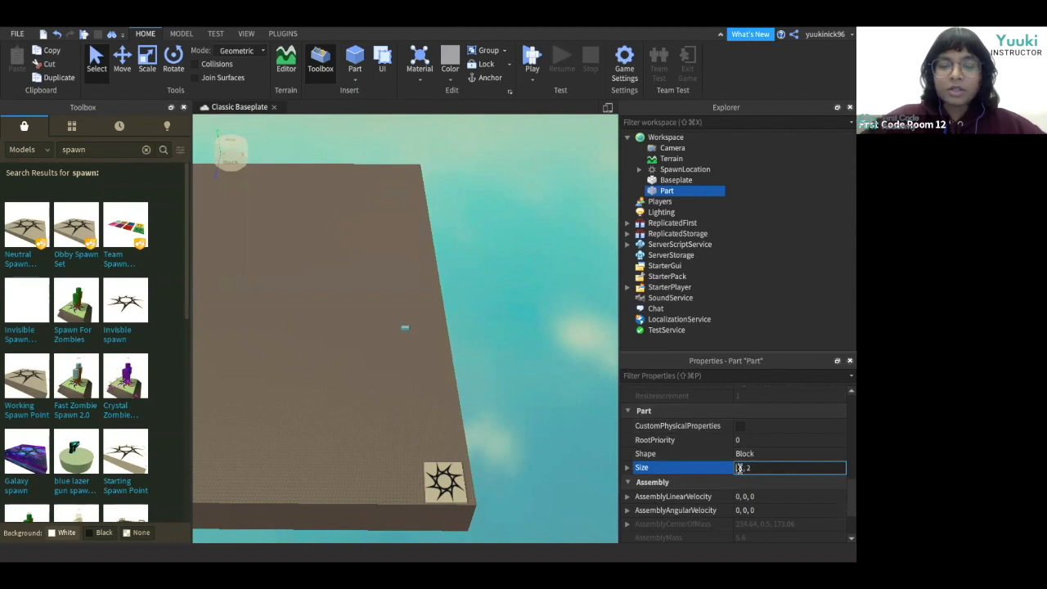
type("8")
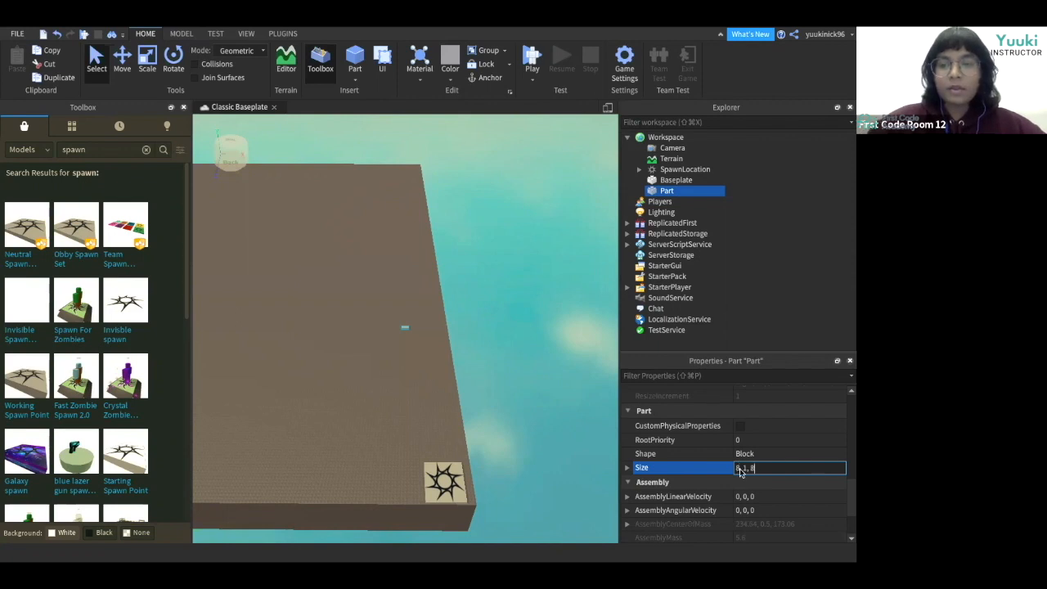
key("Return")
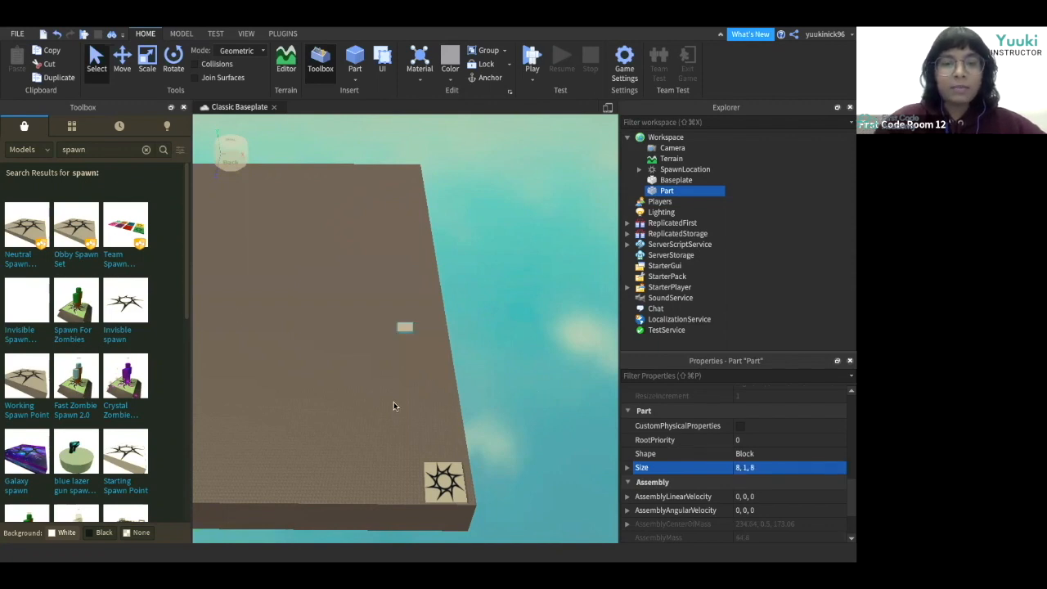
Move the block part to just in front of the spawn location and deselect it.
scroll(394, 401, "up", 5)
right_click_drag(394, 402, 393, 401)
scroll(393, 401, "down", 3)
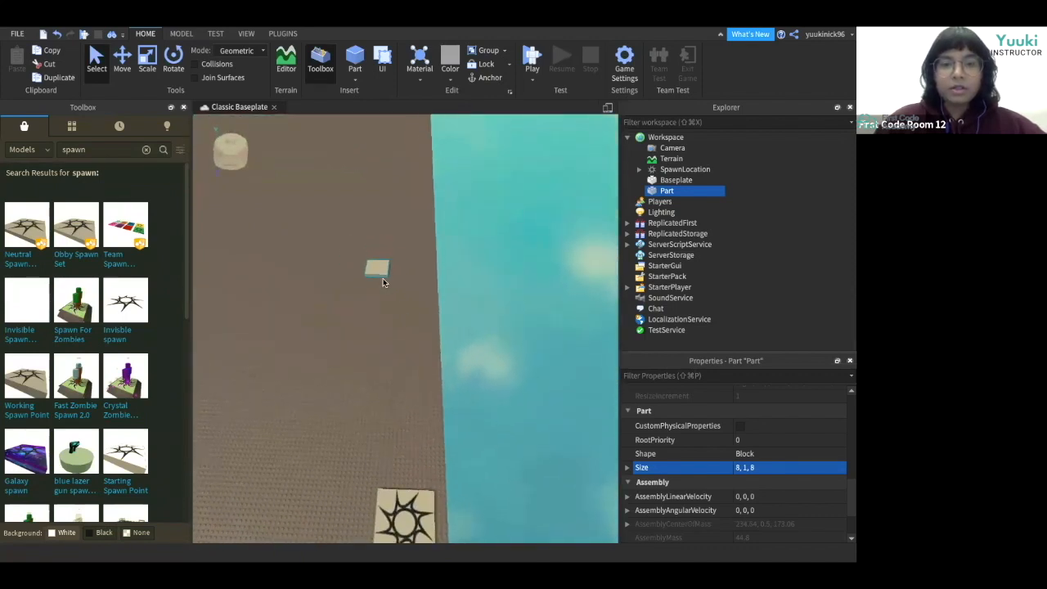
left_click(144, 65)
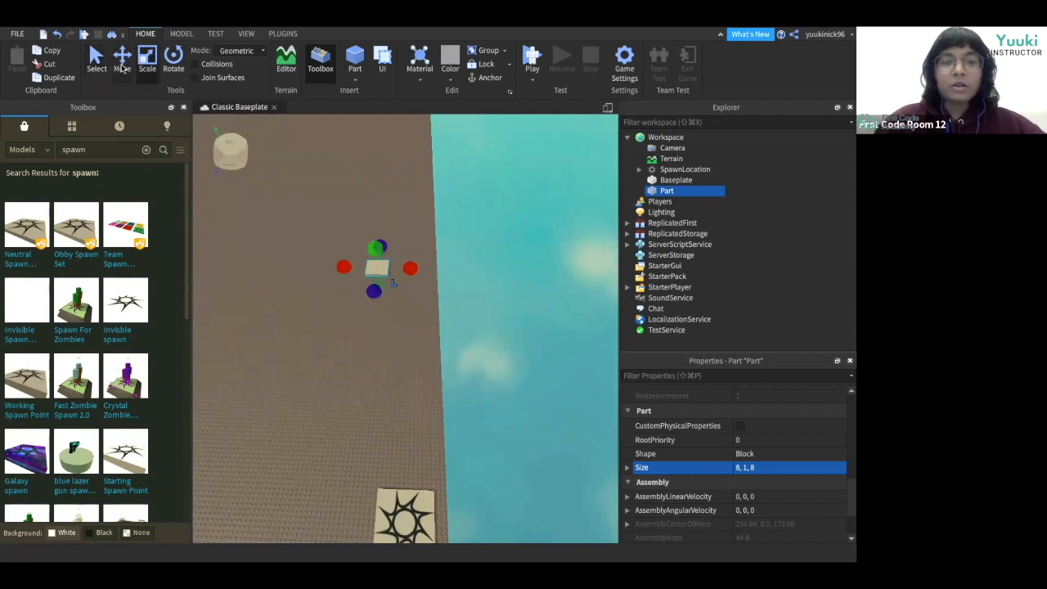
left_click(122, 62)
left_click_drag(377, 269, 408, 453)
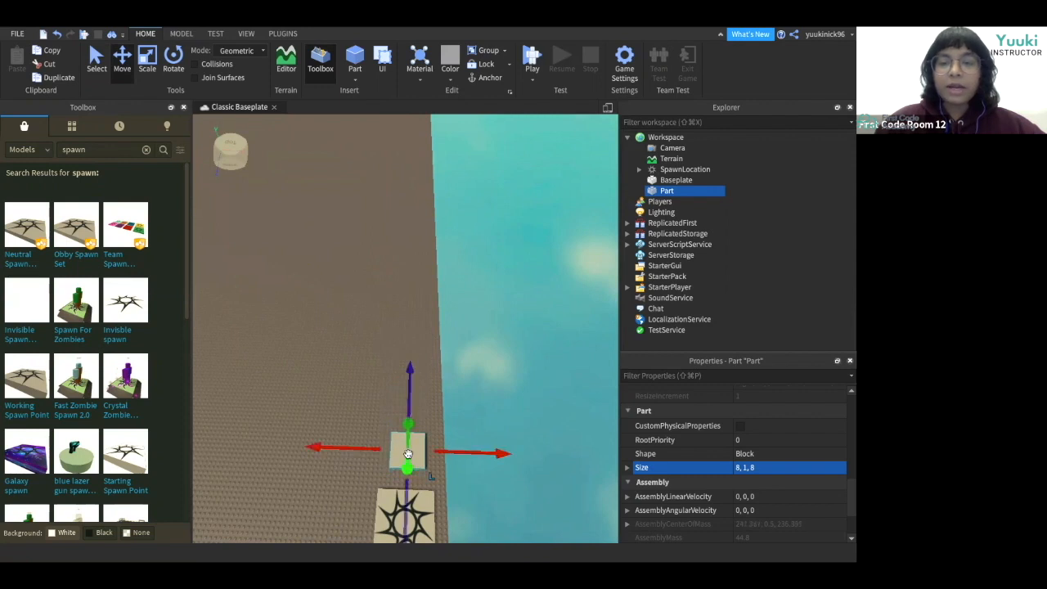
left_click(344, 502)
right_click_drag(345, 503, 345, 502)
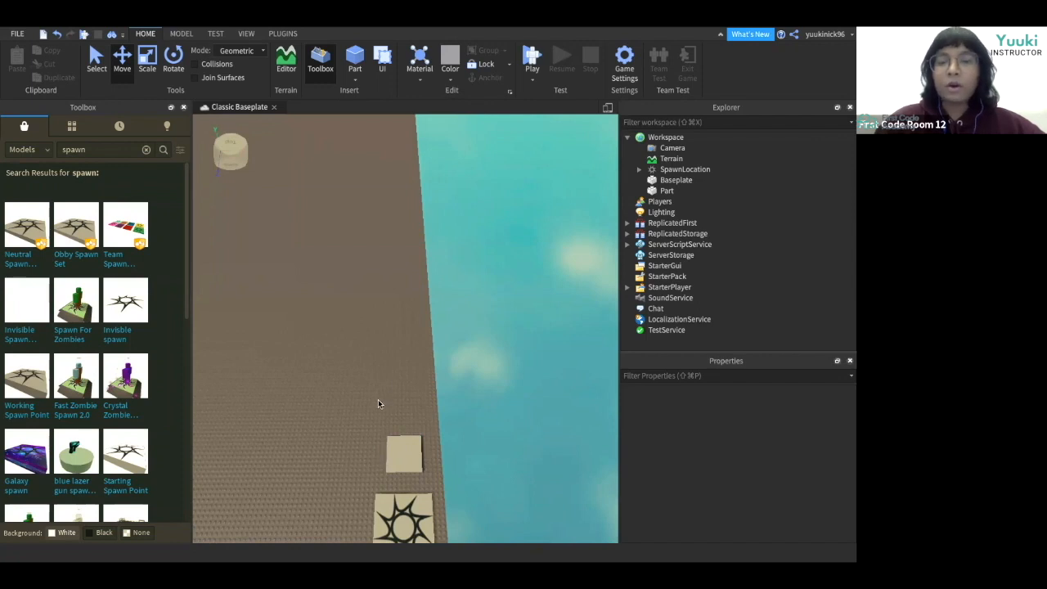
Choose the Neon material and a pink color.
left_click(418, 80)
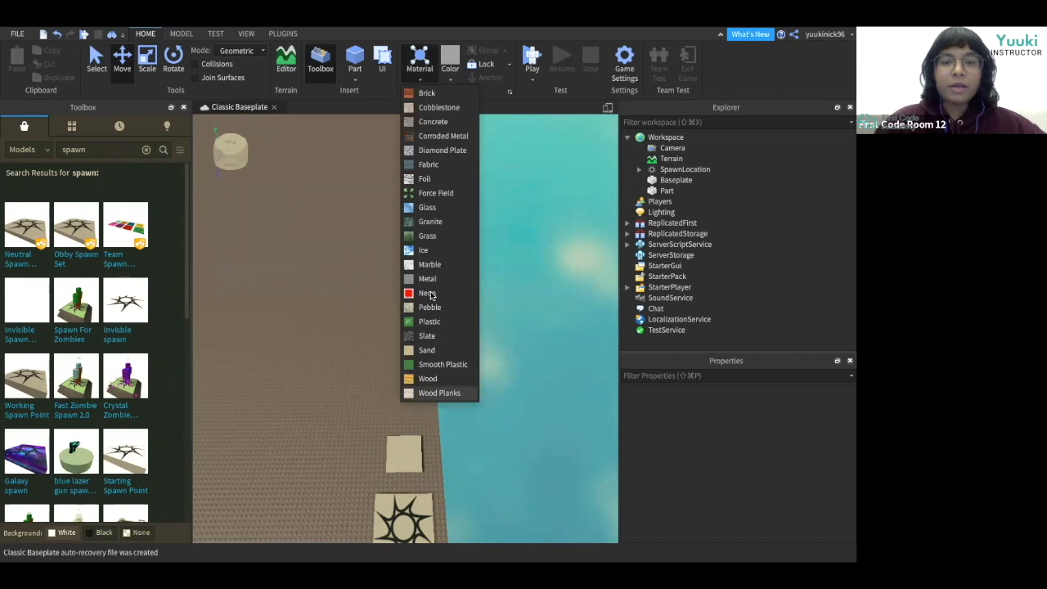
left_click(430, 324)
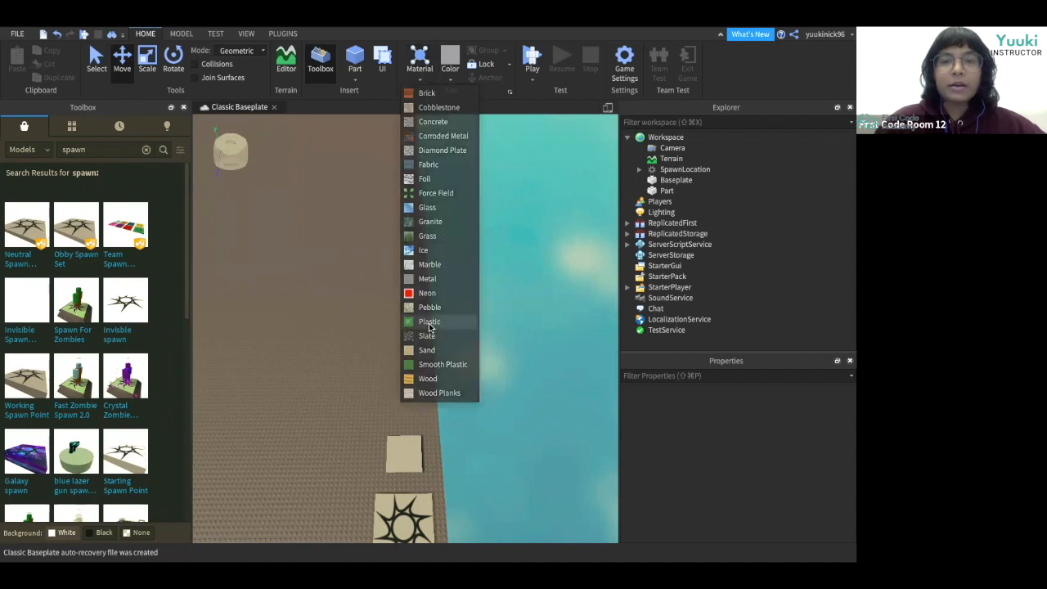
left_click(450, 79)
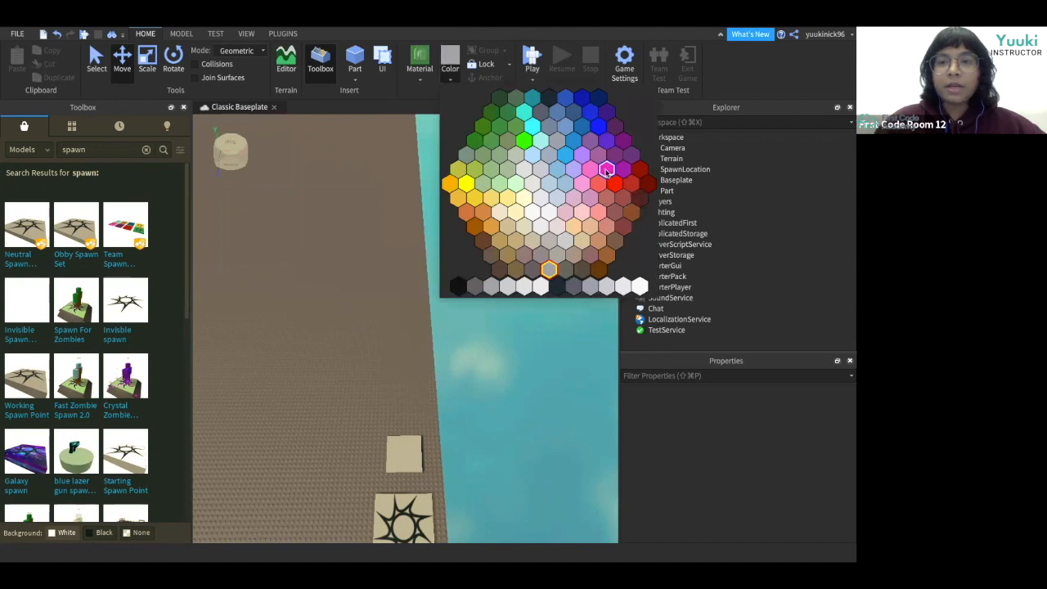
left_click(606, 171)
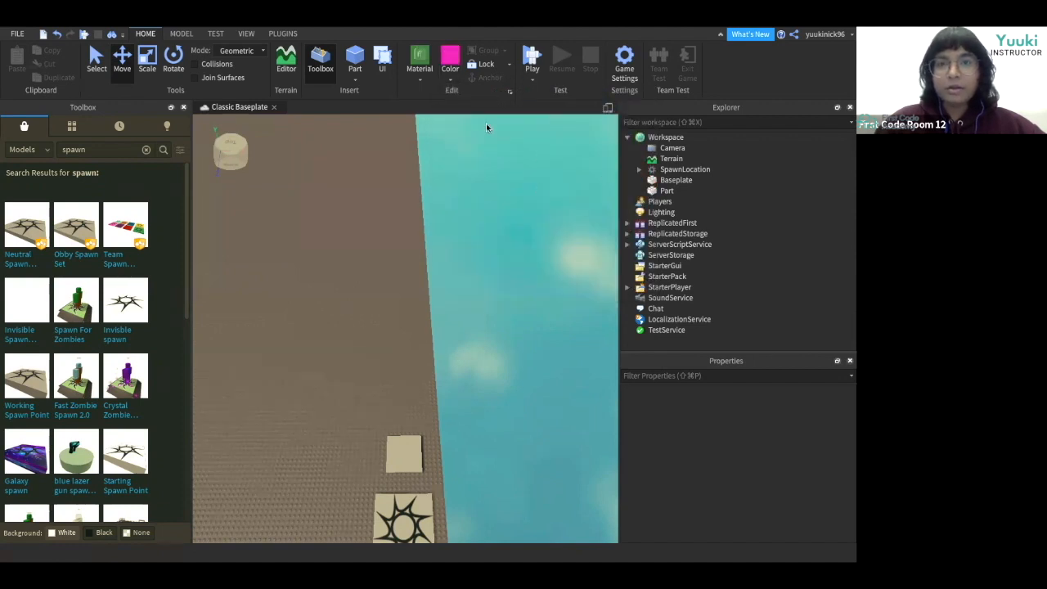
Color the new block platform hot pink and deselect it.
left_click(406, 456)
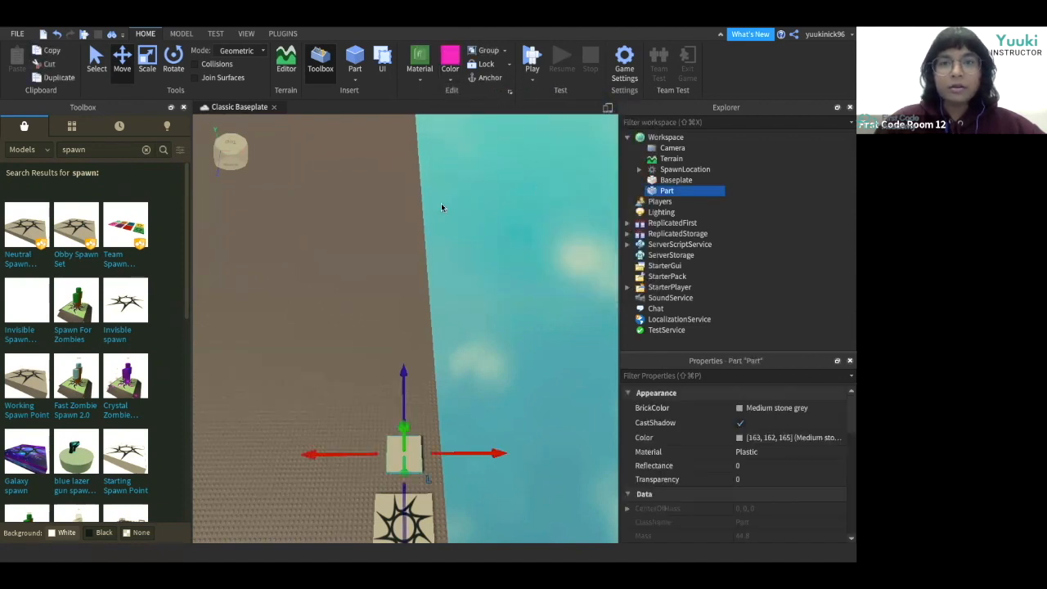
left_click(450, 59)
left_click(323, 387)
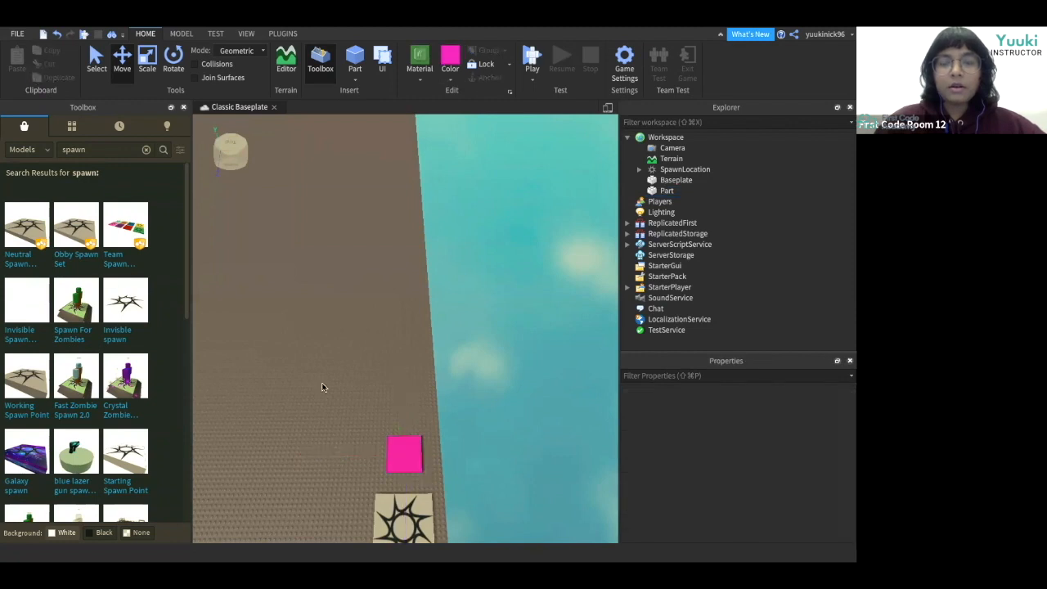
Copy and paste the pink platform, moving the copy forward ahead of the first one.
right_click(323, 387)
left_click(333, 497)
left_click(409, 452)
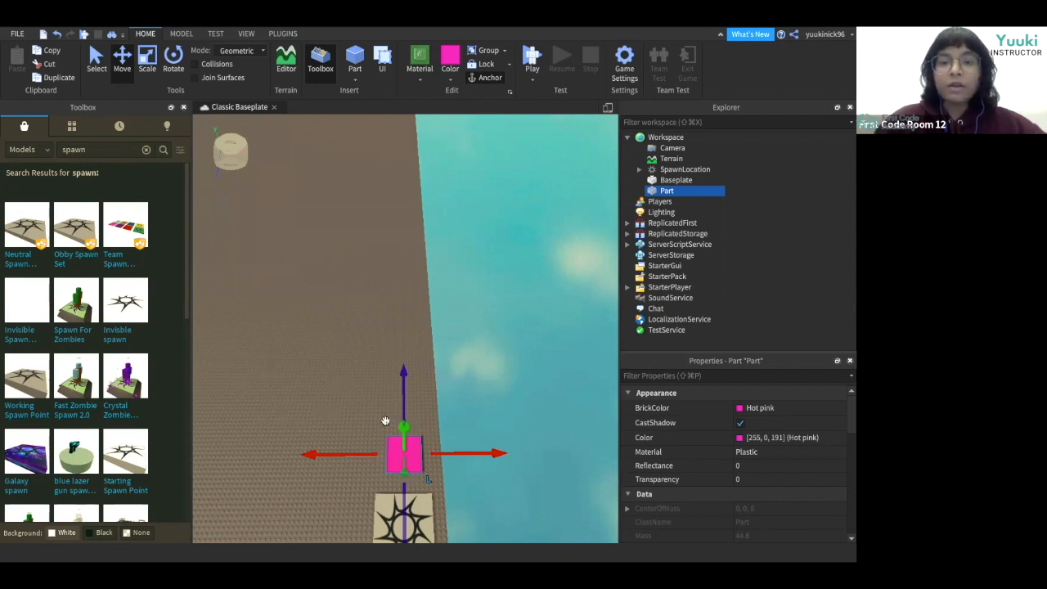
left_click(316, 492)
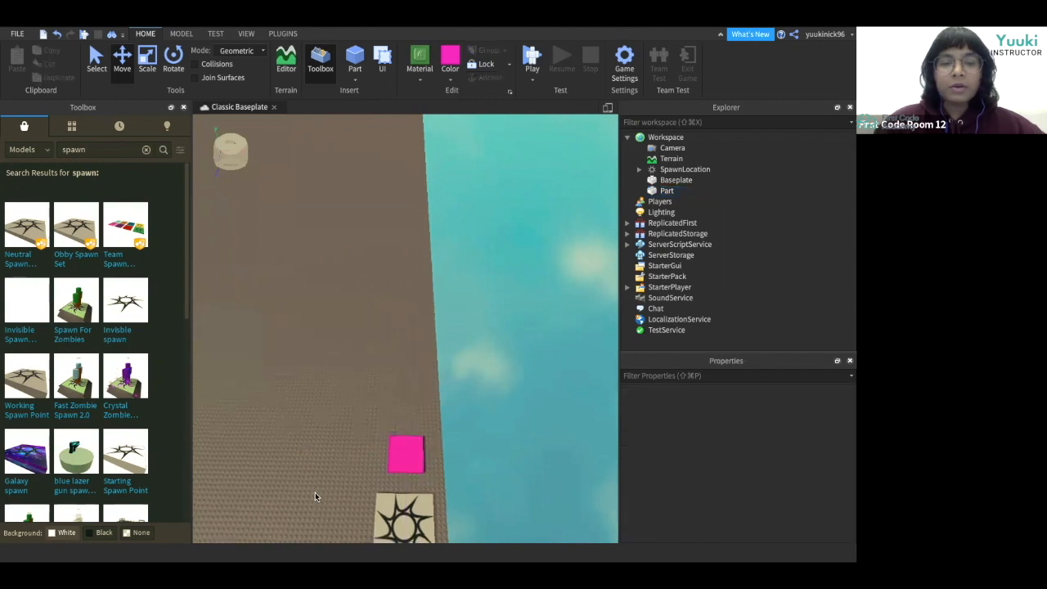
left_click(406, 453)
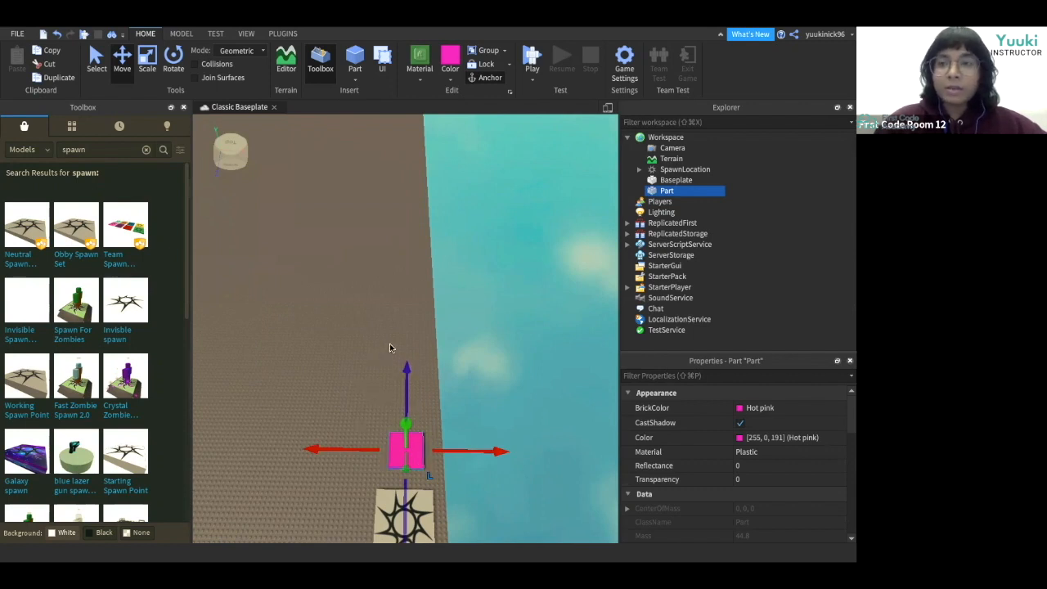
left_click(330, 469)
left_click(414, 452)
key("super+c")
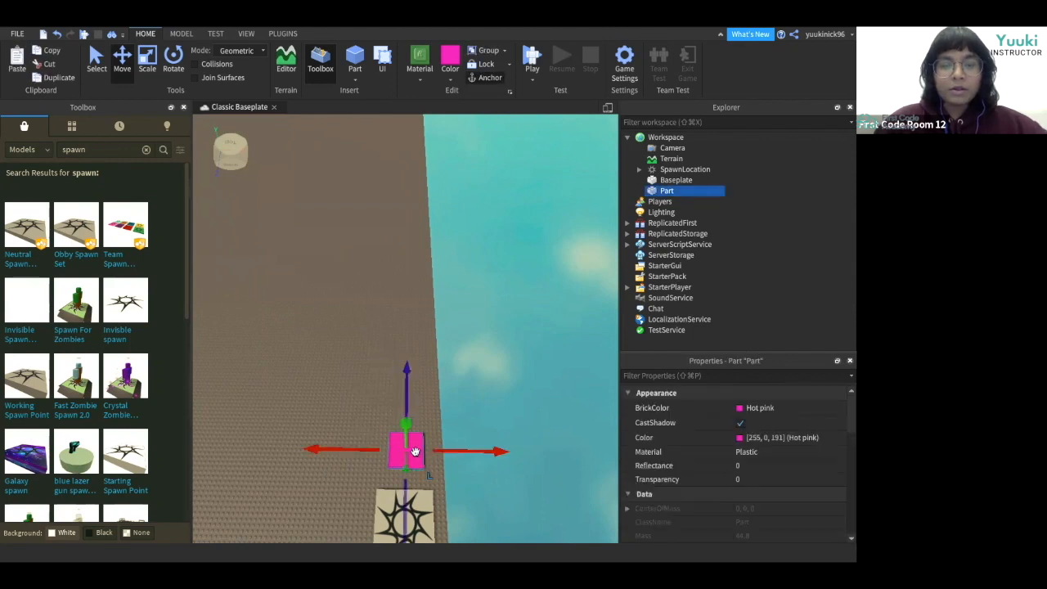
key("super+v")
left_click_drag(414, 452, 414, 409)
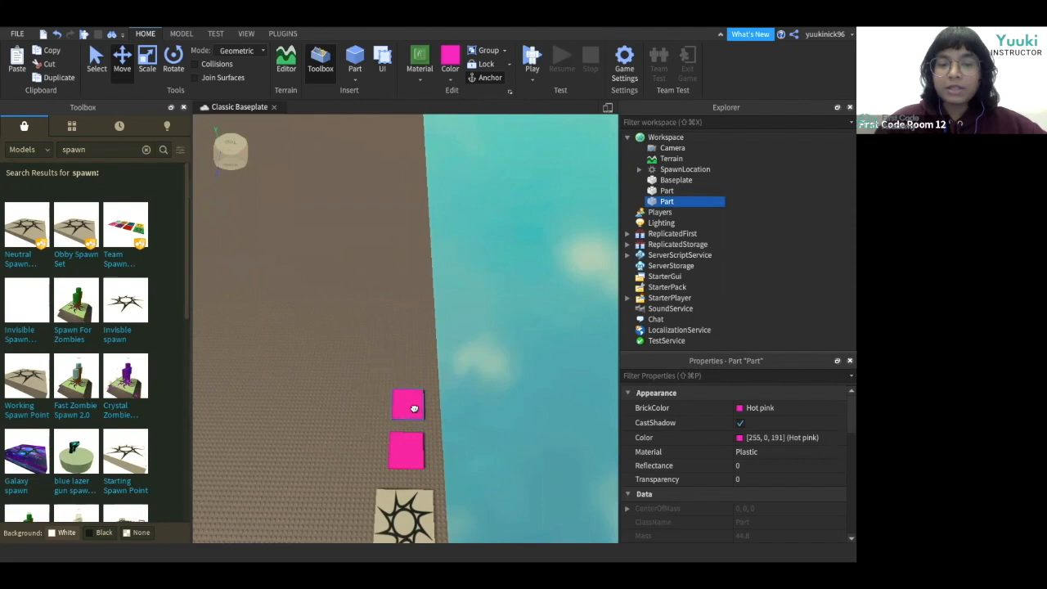
left_click_drag(414, 409, 409, 363)
Paste two more copies of the pink platform and space them in a row of four.
left_click(414, 409)
key("super+c")
key("super+v")
key("super+c")
key("super+v")
left_click_drag(405, 400, 407, 377)
left_click_drag(406, 280, 404, 304)
scroll(333, 388, "up", 3)
left_click_drag(404, 416, 405, 405)
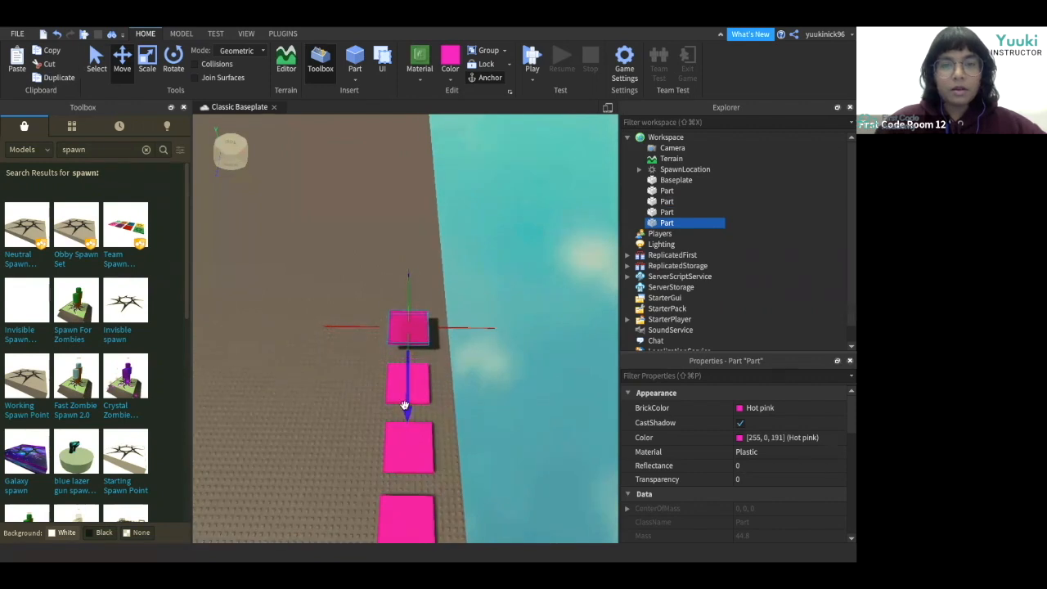
left_click_drag(404, 289, 404, 302)
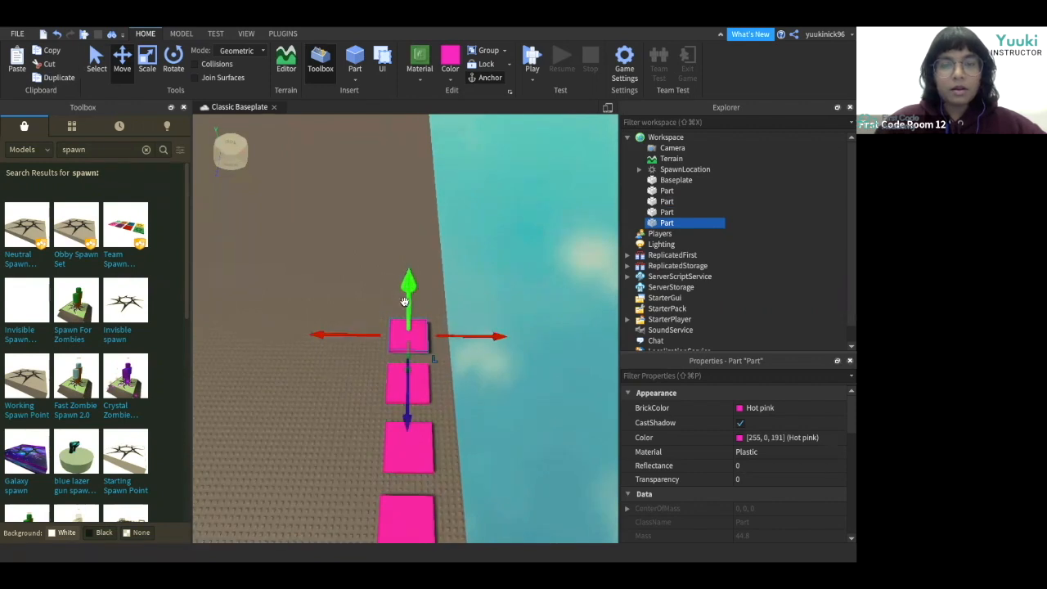
Color the farthest platform yellow.
left_click(339, 403)
right_click_drag(339, 403, 339, 402)
left_click(336, 383)
left_click_drag(334, 378, 334, 377)
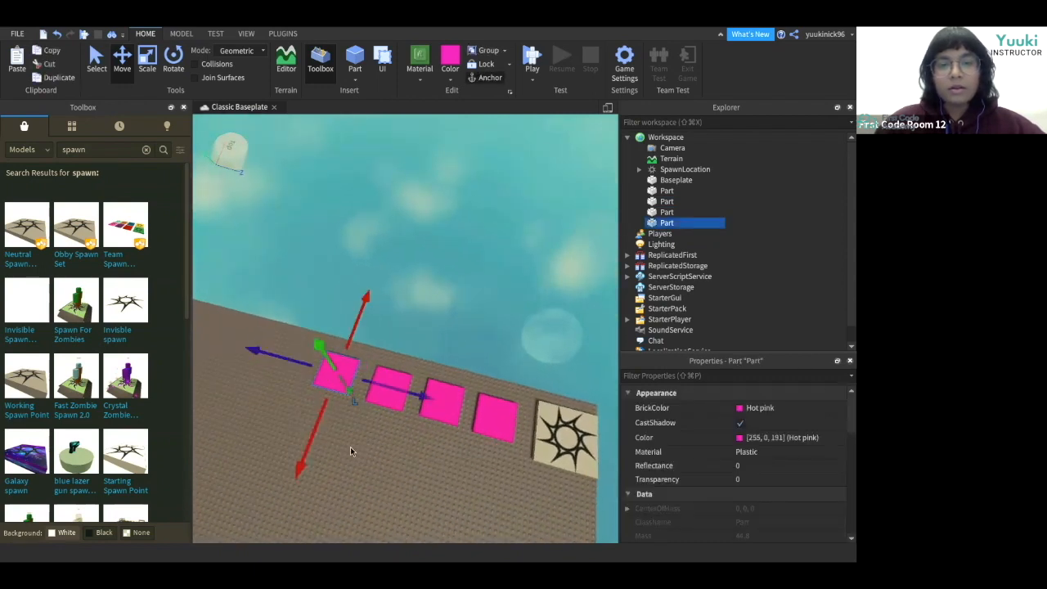
left_click(350, 447)
right_click_drag(351, 446, 350, 447)
left_click(337, 385)
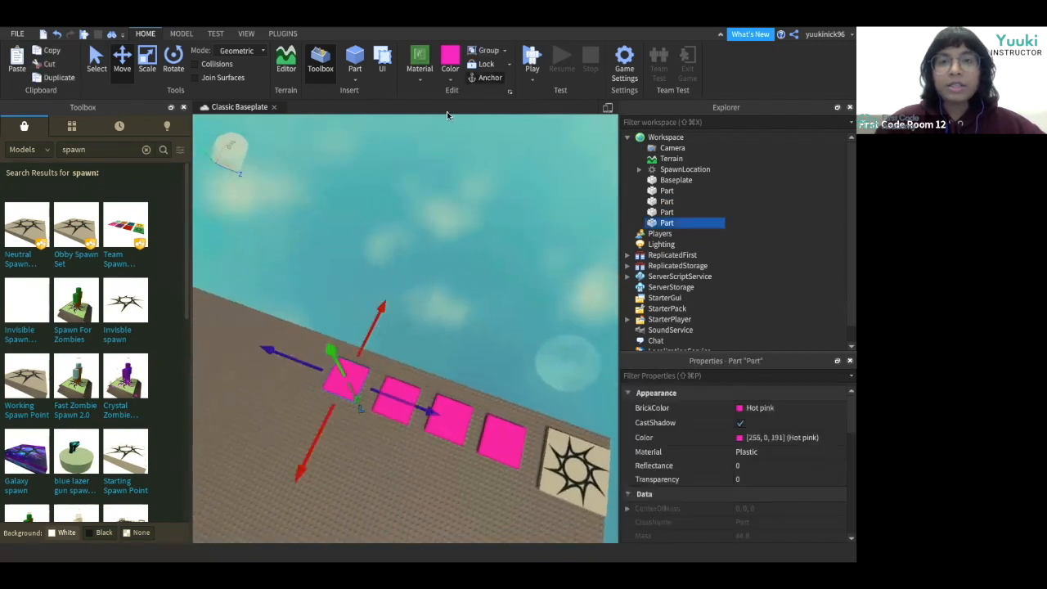
left_click(449, 68)
left_click(454, 224)
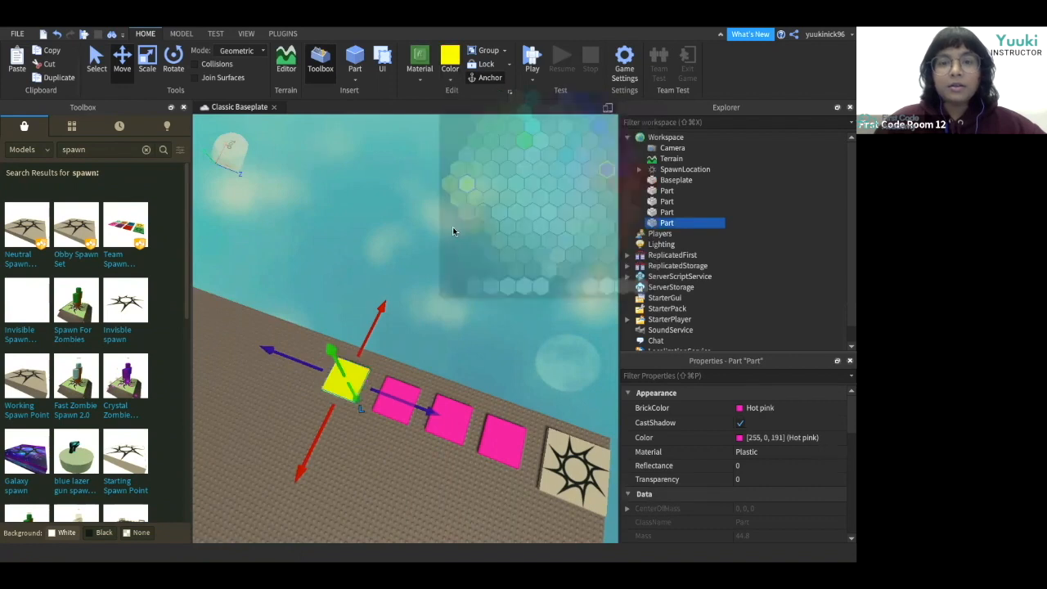
Color the second-farthest platform Lapis blue.
left_click(400, 416)
left_click(450, 65)
left_click(517, 145)
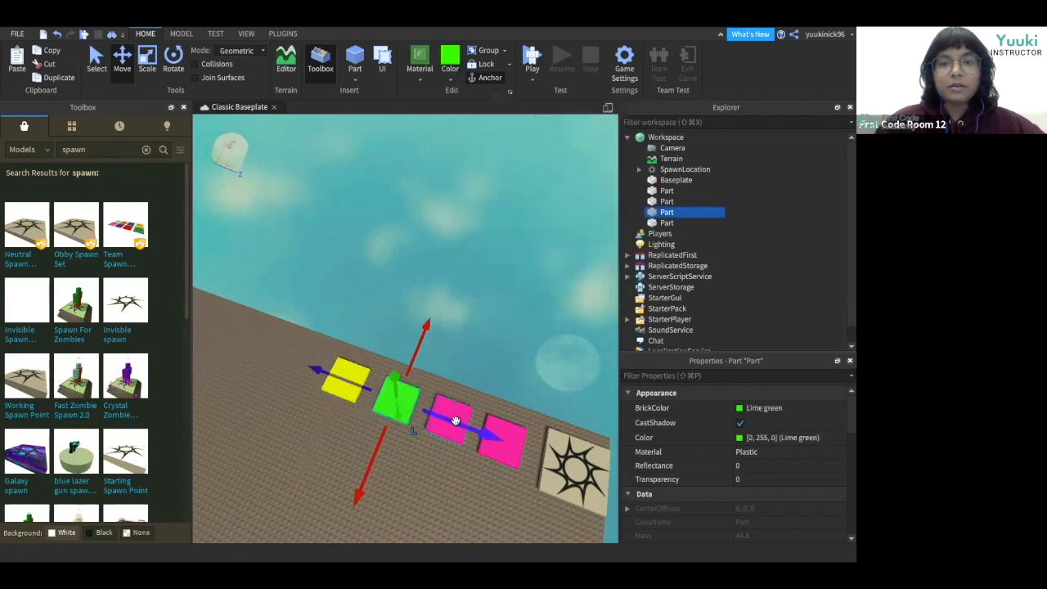
left_click(450, 70)
left_click(590, 115)
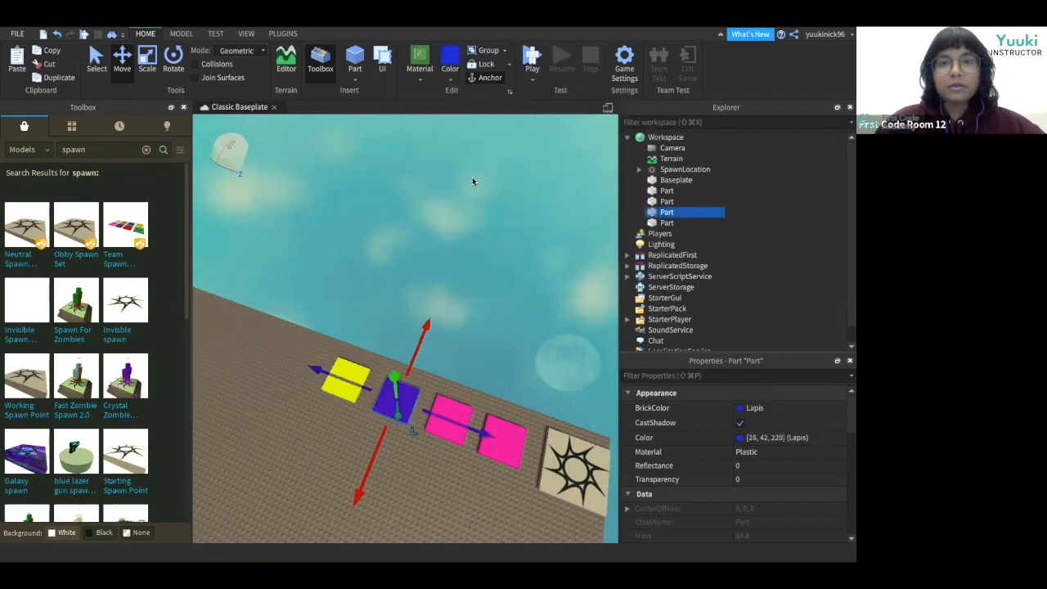
Color the third platform lime green and deselect it.
left_click(447, 436)
left_click(450, 69)
left_click(517, 145)
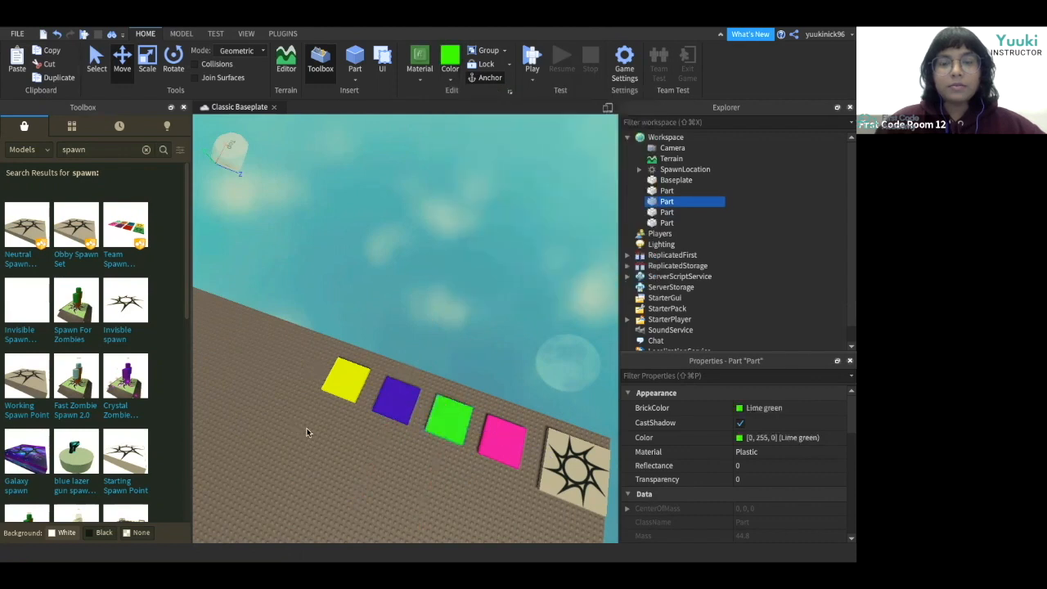
left_click(324, 468)
right_click_drag(324, 468, 324, 468)
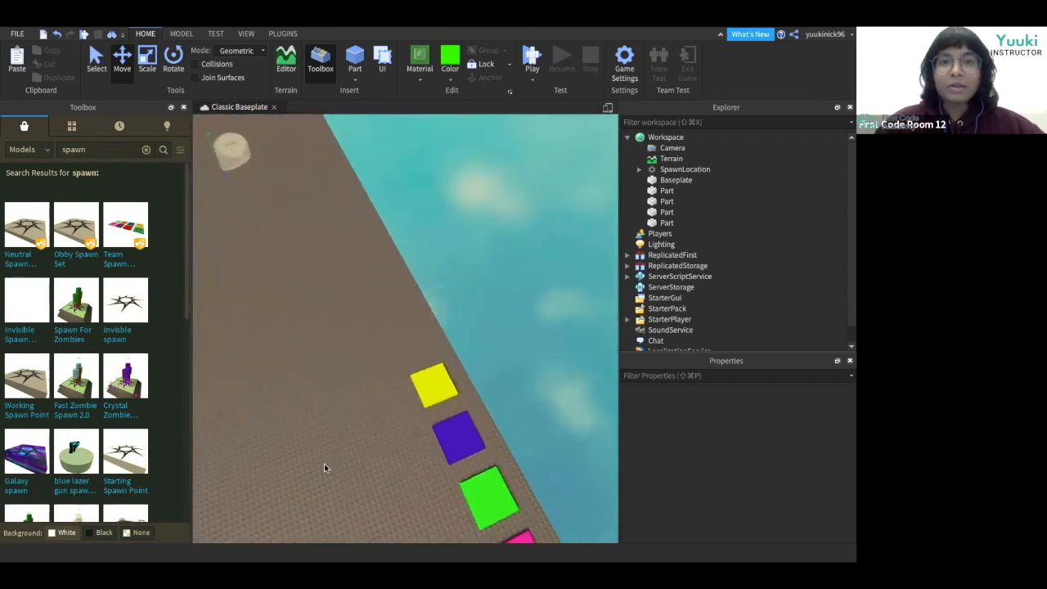
Insert a Wedge part and focus the view on it.
left_click(354, 73)
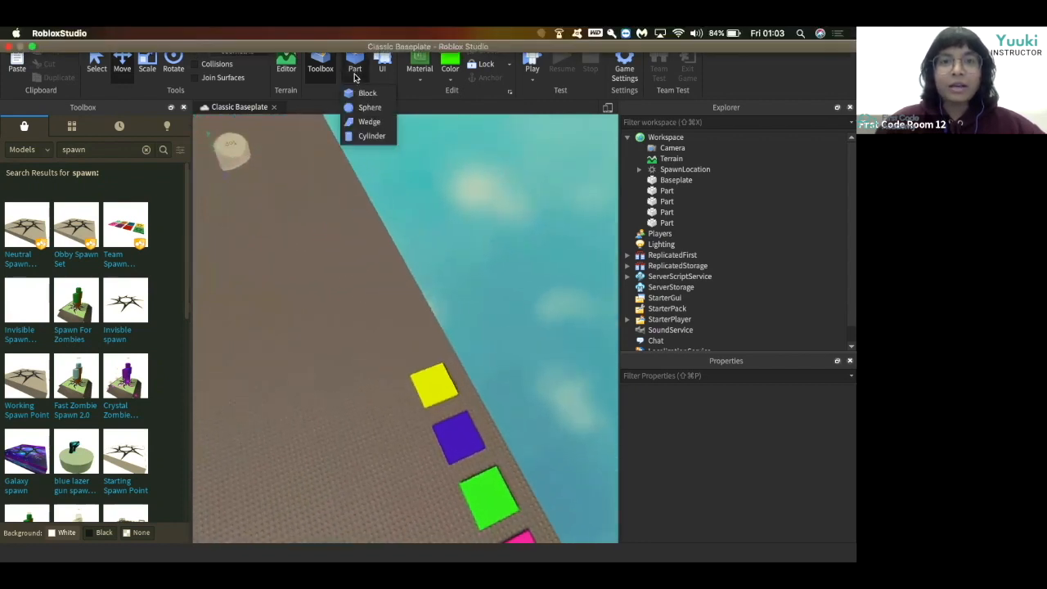
left_click(369, 122)
right_click(394, 407)
left_click(336, 350)
key("w")
right_click_drag(341, 381, 342, 382)
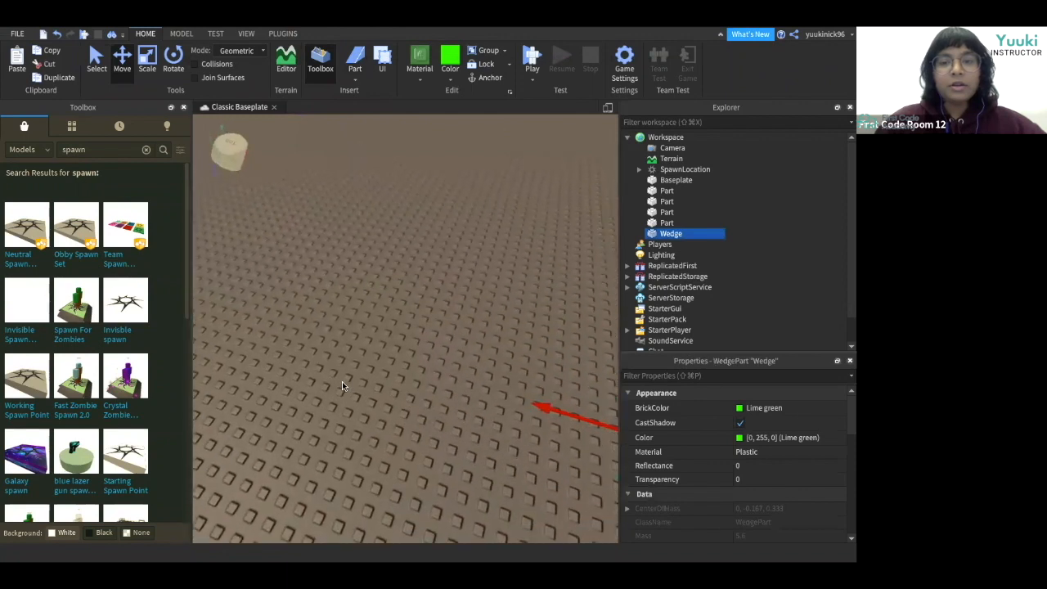
key("f")
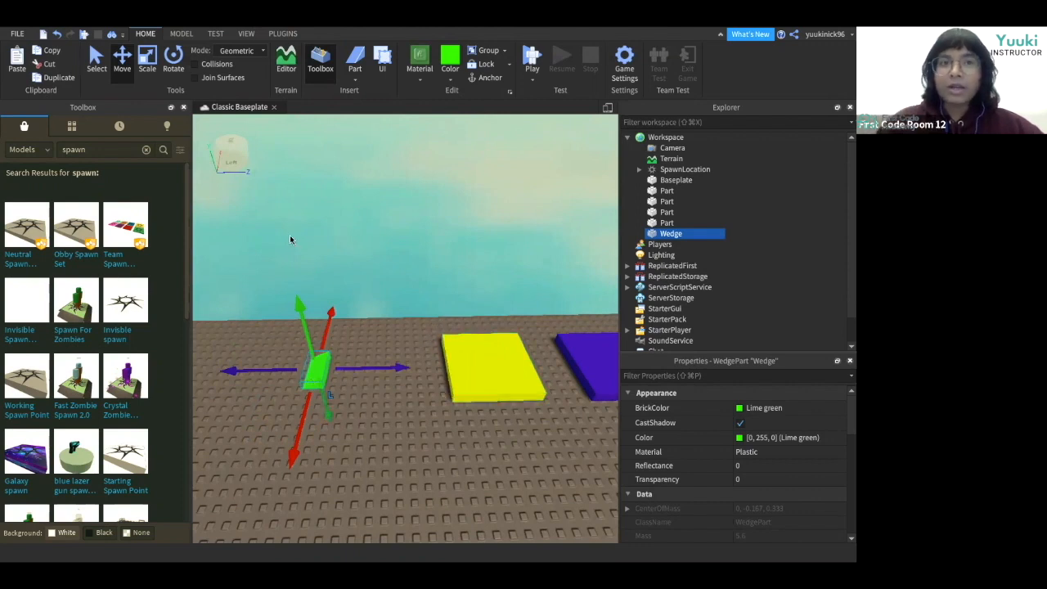
Rotate the wedge with the Rotate tool and deselect it.
left_click(175, 72)
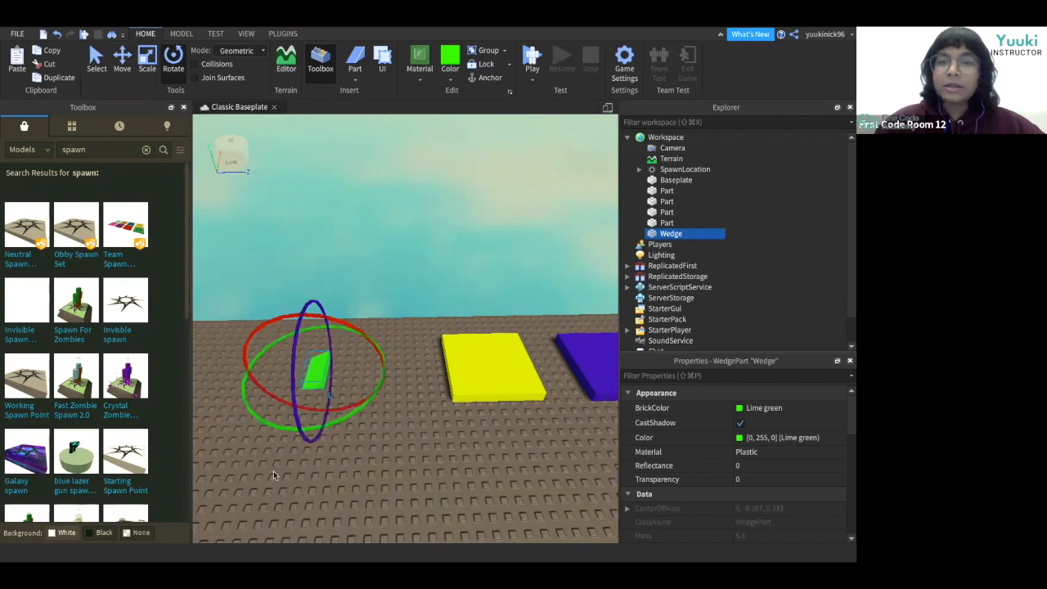
left_click_drag(247, 412, 370, 336)
left_click(420, 391)
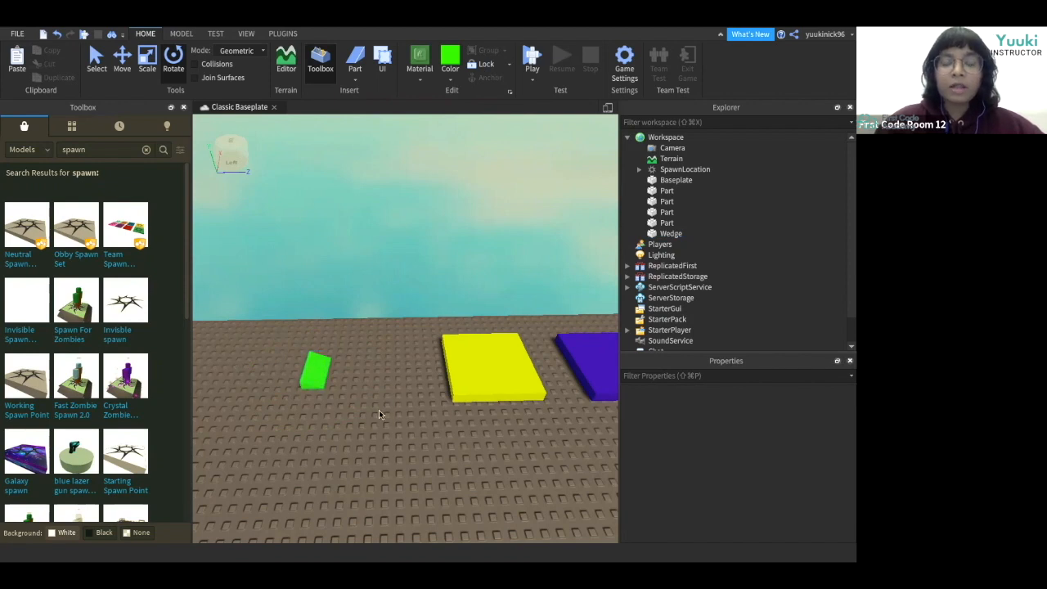
right_click_drag(378, 411, 378, 410)
key("d")
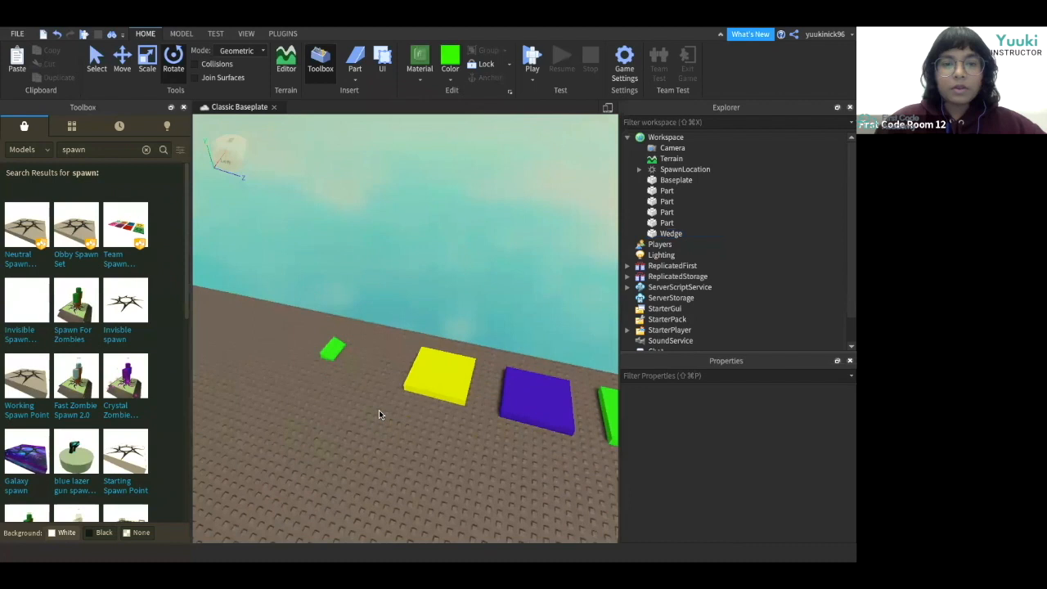
Scale the green wedge up into a large ramp and reposition it.
left_click(331, 350)
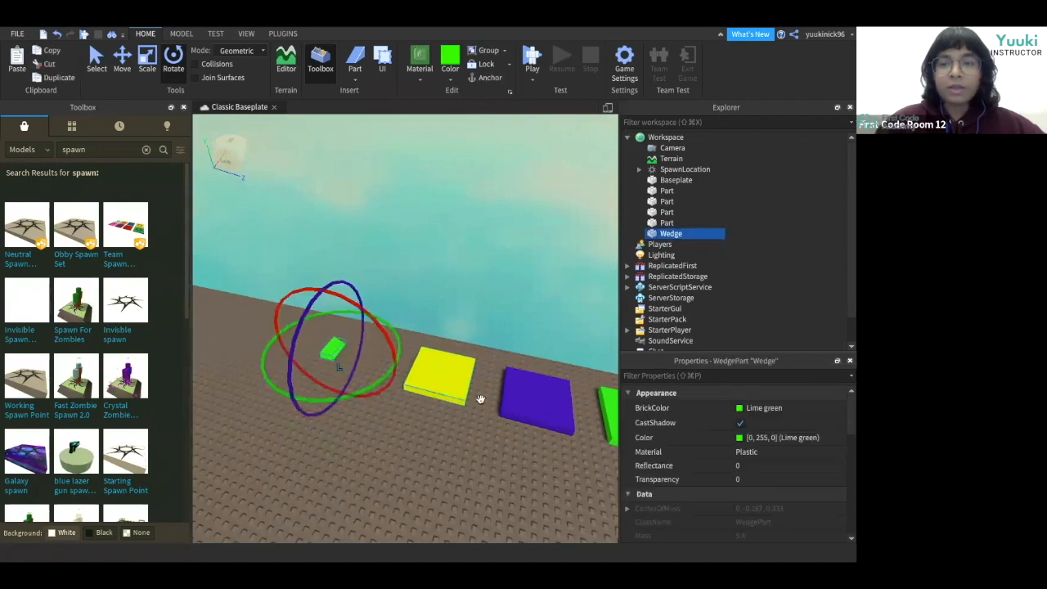
left_click(137, 68)
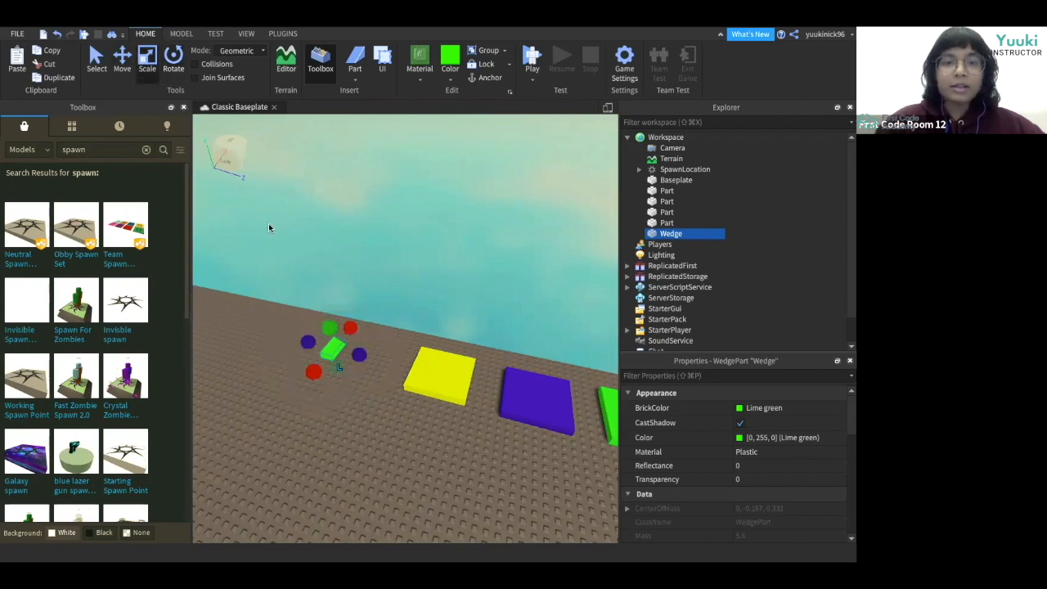
left_click_drag(358, 353, 378, 359)
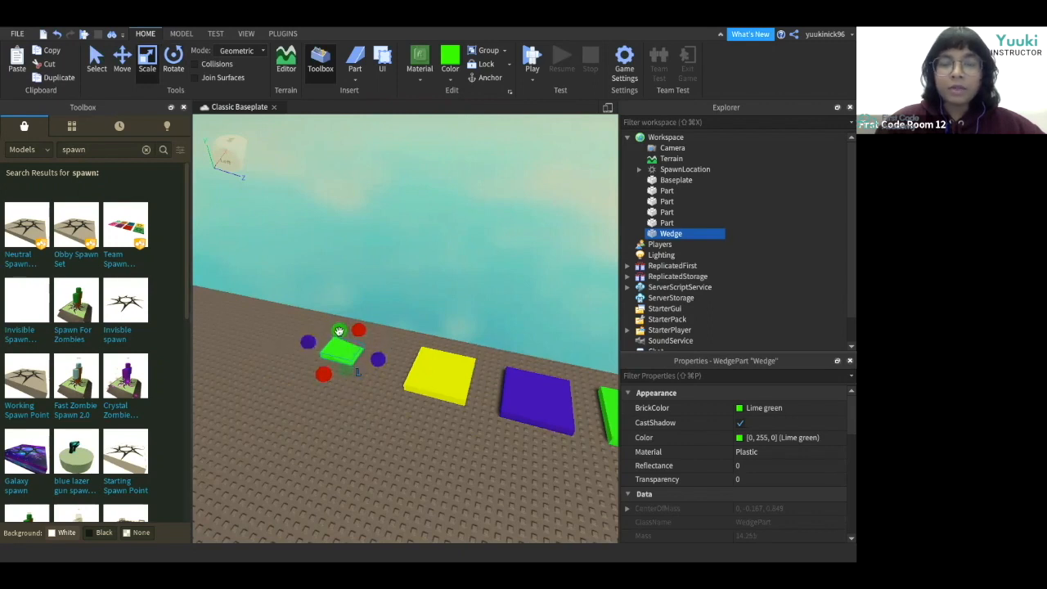
left_click_drag(341, 333, 341, 317)
left_click_drag(323, 366, 379, 360)
left_click(122, 61)
right_click_drag(372, 416, 380, 417)
left_click(379, 415)
left_click(366, 360)
key("super+3")
left_click_drag(365, 388, 369, 397)
left_click_drag(328, 342, 311, 340)
left_click_drag(367, 313, 367, 303)
right_click_drag(292, 419, 292, 422)
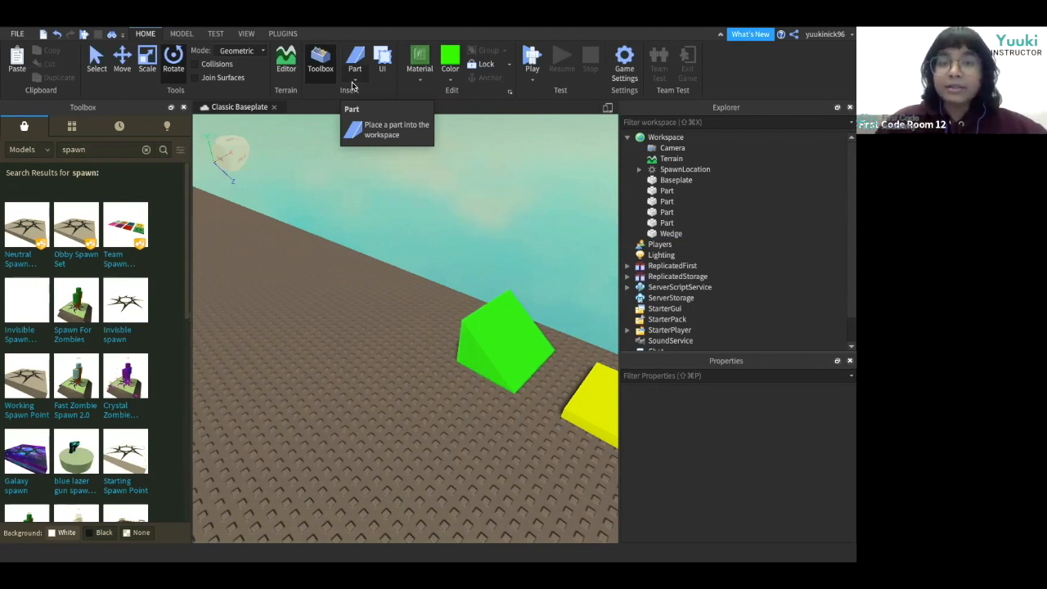
Insert a second Wedge part and rotate it.
left_click(354, 81)
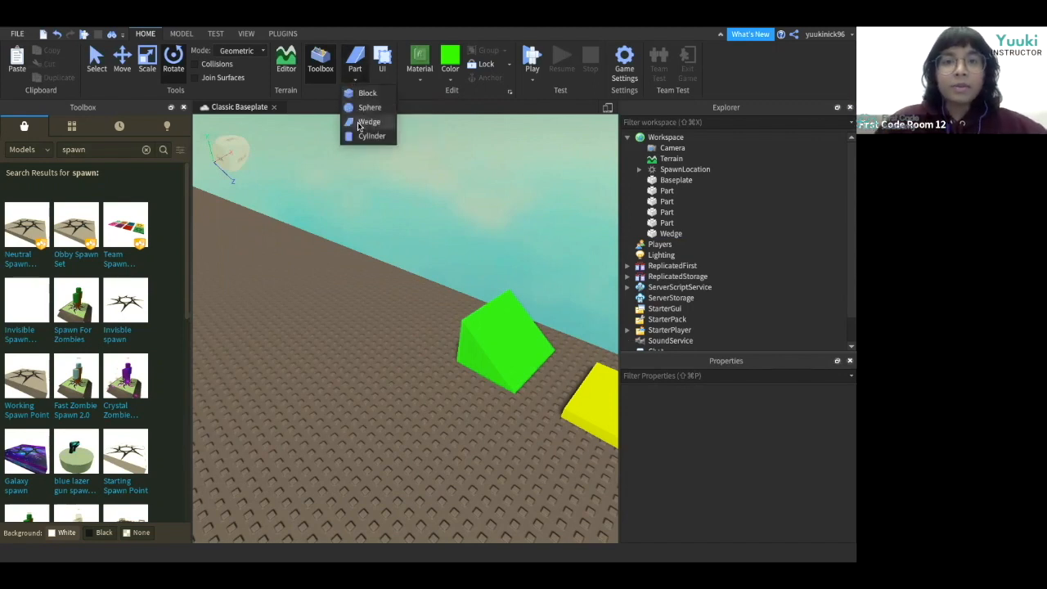
left_click(366, 122)
key("d")
key("w")
key("d")
key("a")
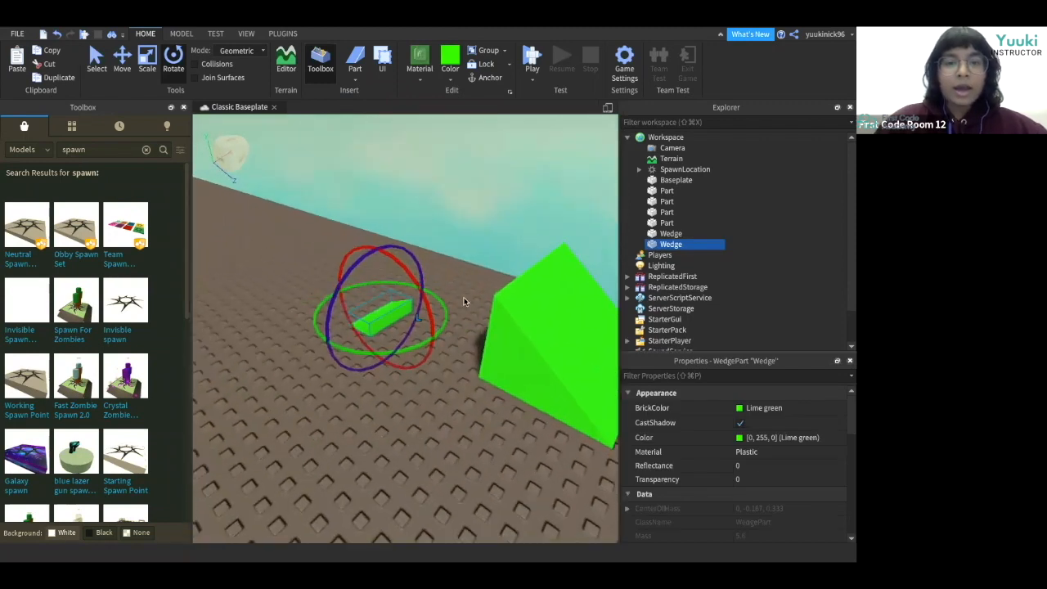
left_click_drag(434, 339, 323, 342)
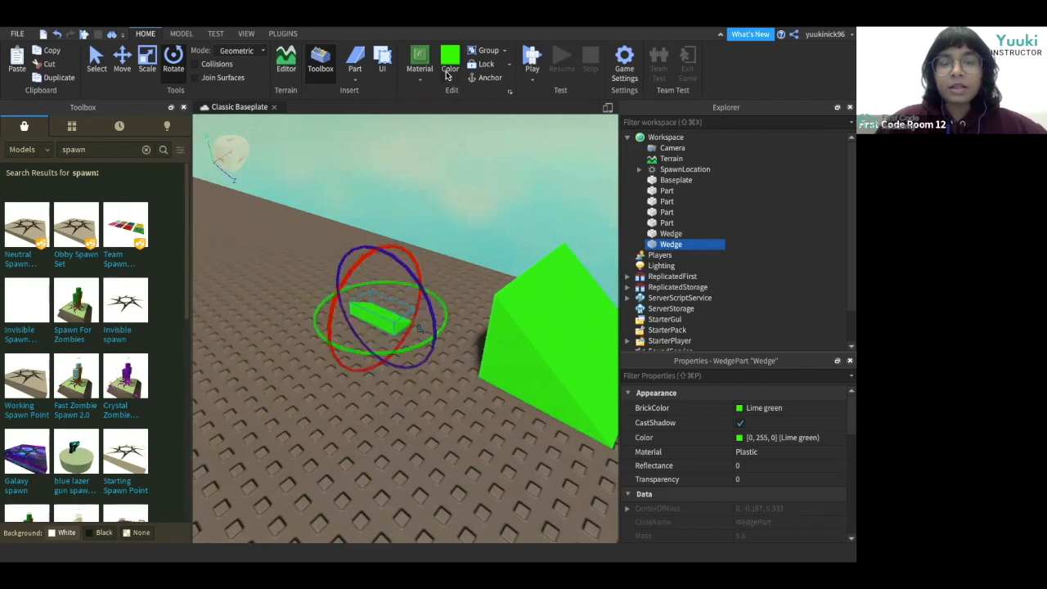
Color the second wedge reddish brown.
left_click(448, 75)
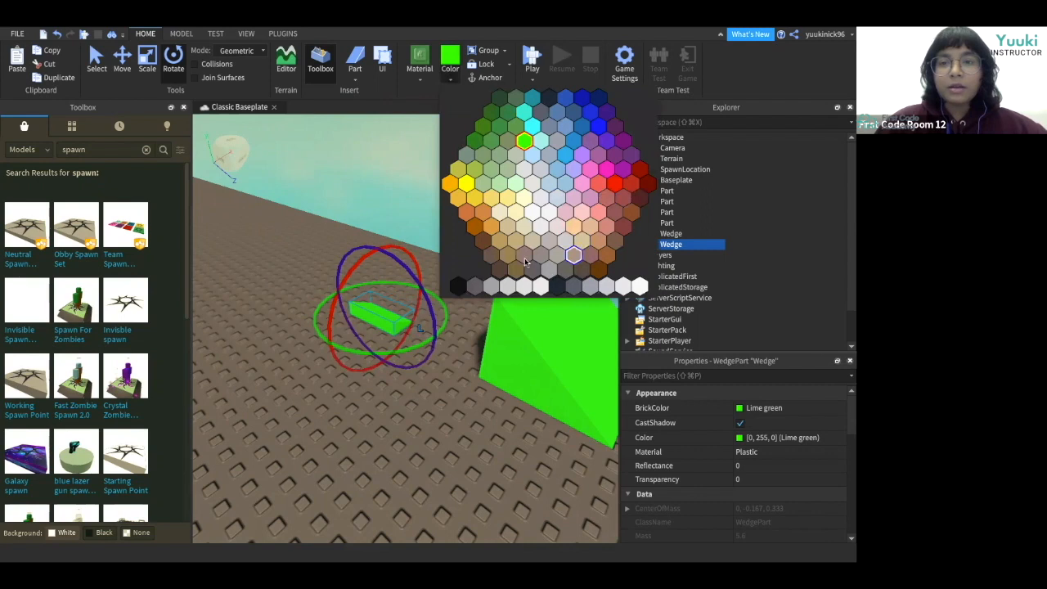
left_click(483, 238)
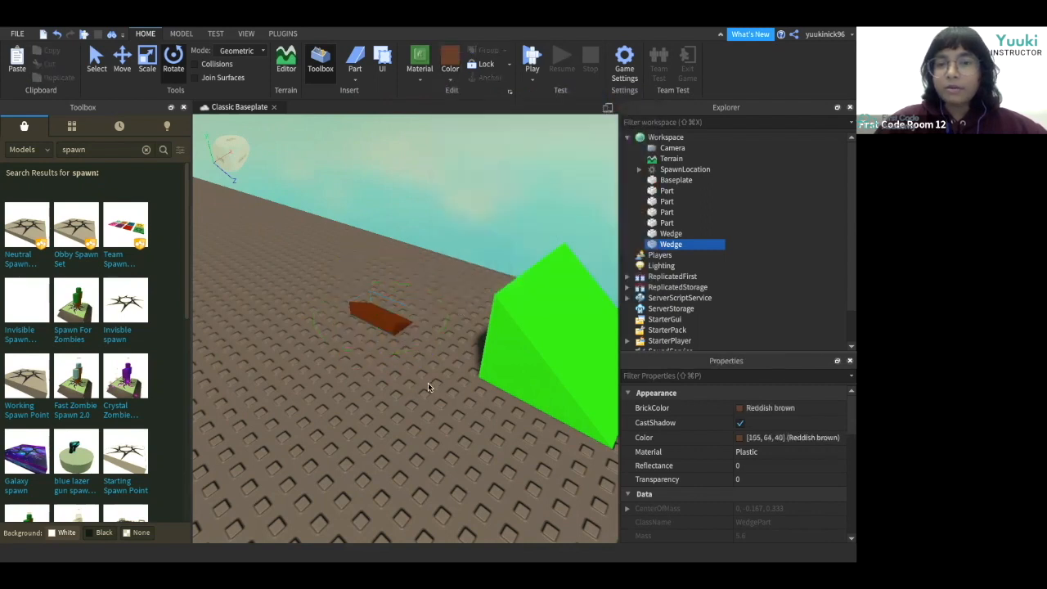
left_click(428, 383)
right_click_drag(428, 382, 428, 383)
Scale the reddish brown wedge larger.
key("d")
left_click(409, 307)
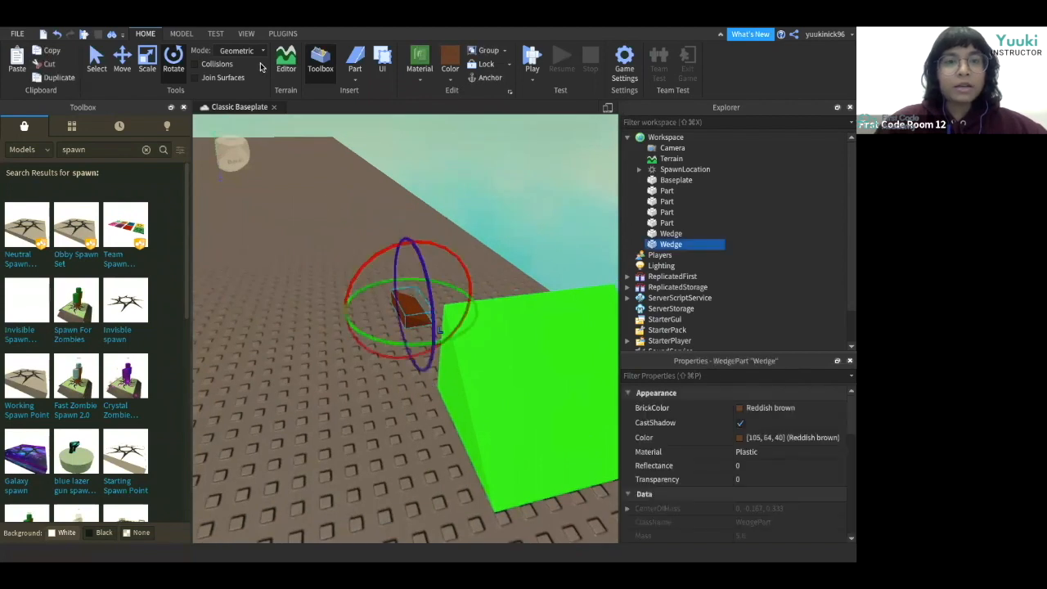
left_click(148, 70)
left_click_drag(377, 309, 346, 316)
left_click_drag(397, 280, 396, 269)
left_click_drag(446, 298, 452, 296)
left_click(373, 386)
right_click_drag(374, 385, 372, 388)
scroll(372, 389, "up", 2)
scroll(373, 388, "down", 2)
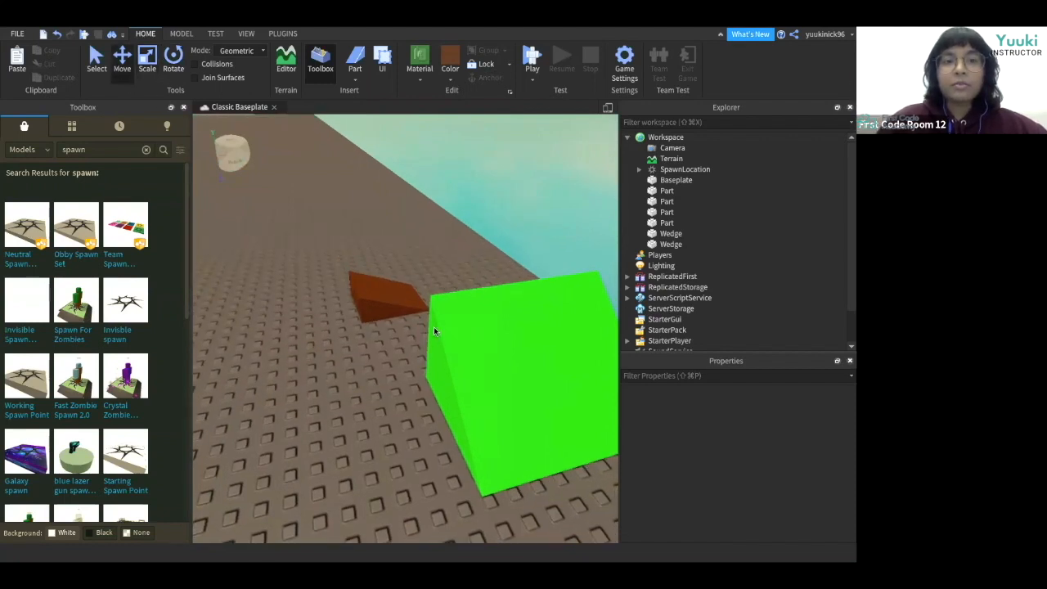
Raise the reddish brown wedge up above the ground.
left_click(369, 283)
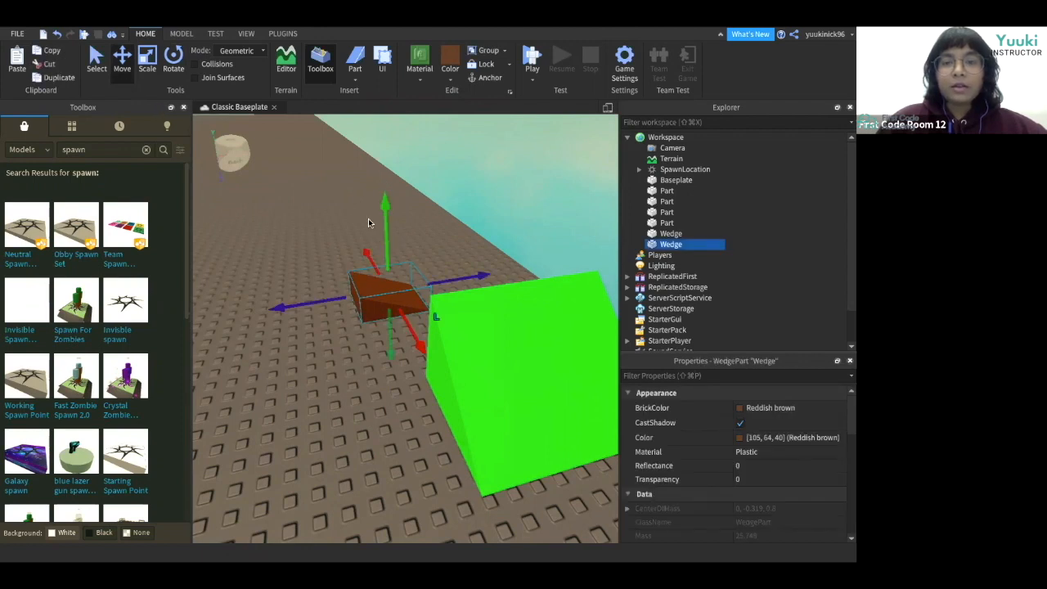
left_click_drag(378, 238, 377, 131)
scroll(365, 327, "up", 5)
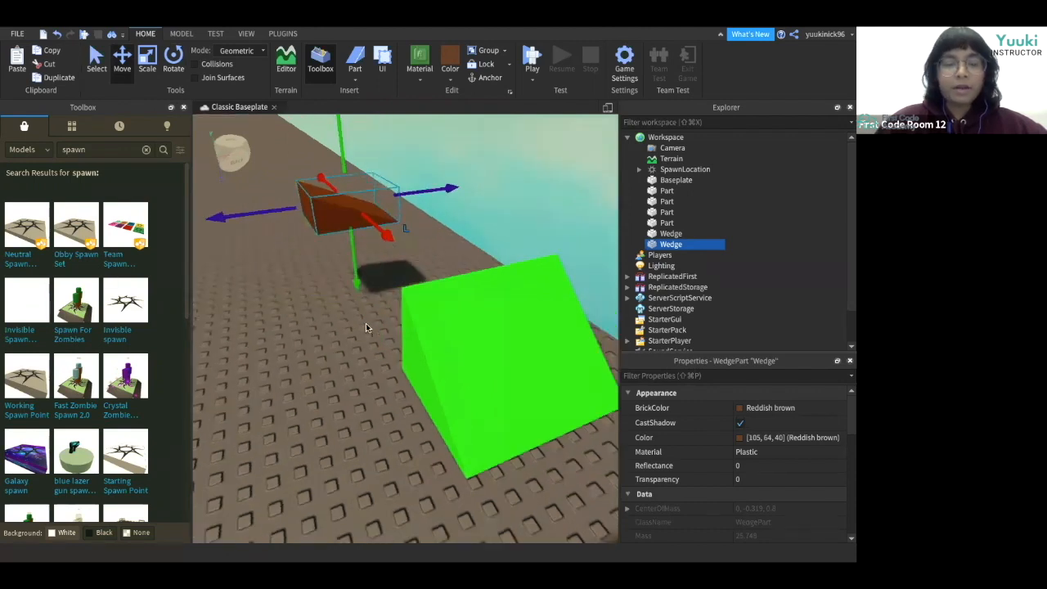
scroll(365, 323, "down", 5)
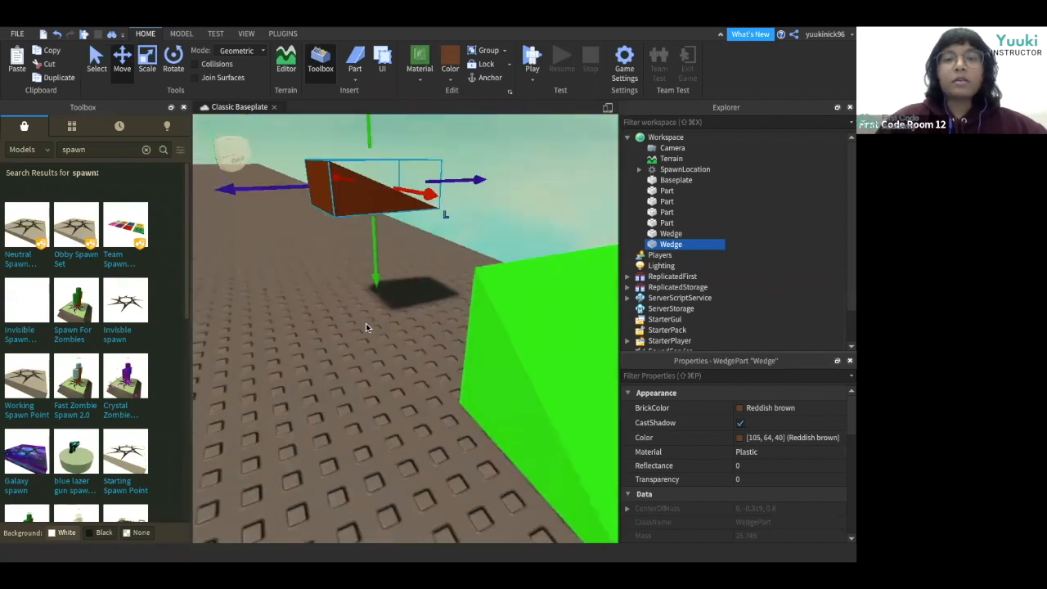
Move the reddish brown wedge forward so it hovers just beyond the green platform.
left_click_drag(423, 249, 443, 269)
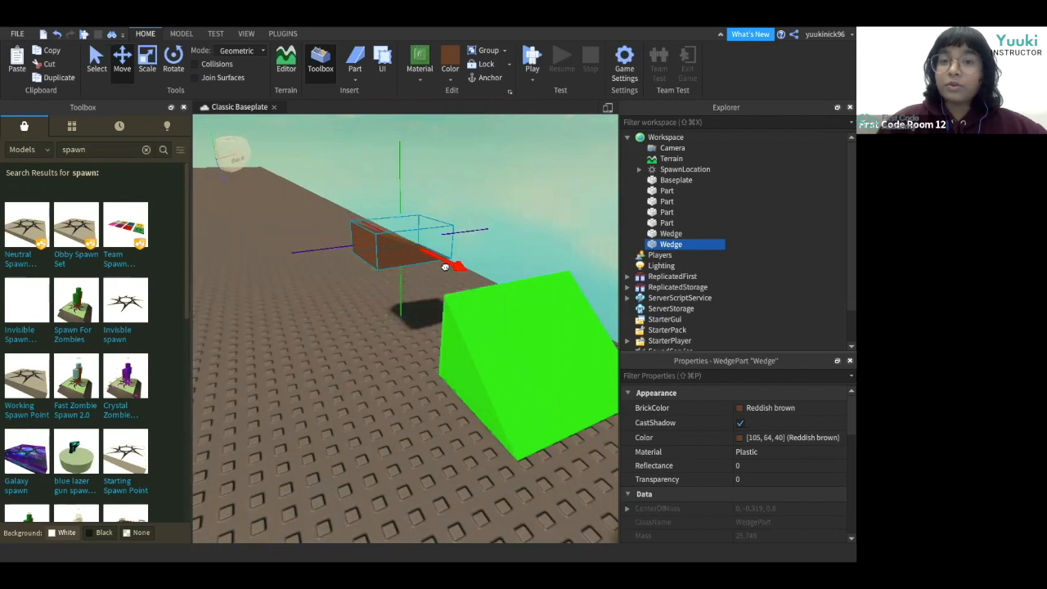
left_click_drag(400, 187, 401, 172)
left_click_drag(317, 240, 273, 244)
left_click(409, 311)
right_click_drag(409, 311, 408, 311)
key("d")
scroll(372, 280, "down", 3)
left_click(332, 296)
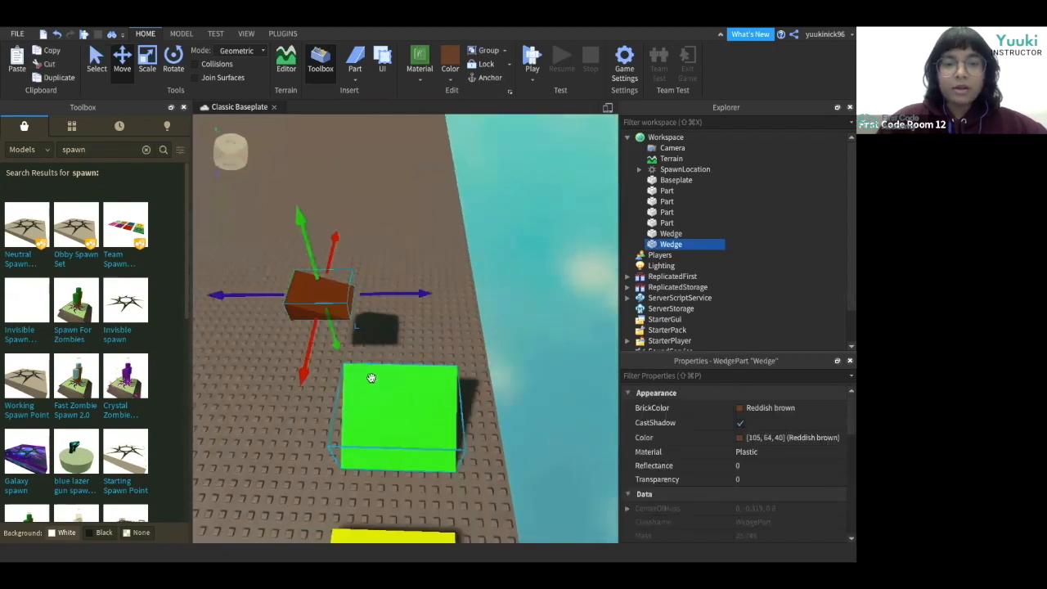
Lengthen the reddish brown wedge with the Scale tool.
key("ctrl+3")
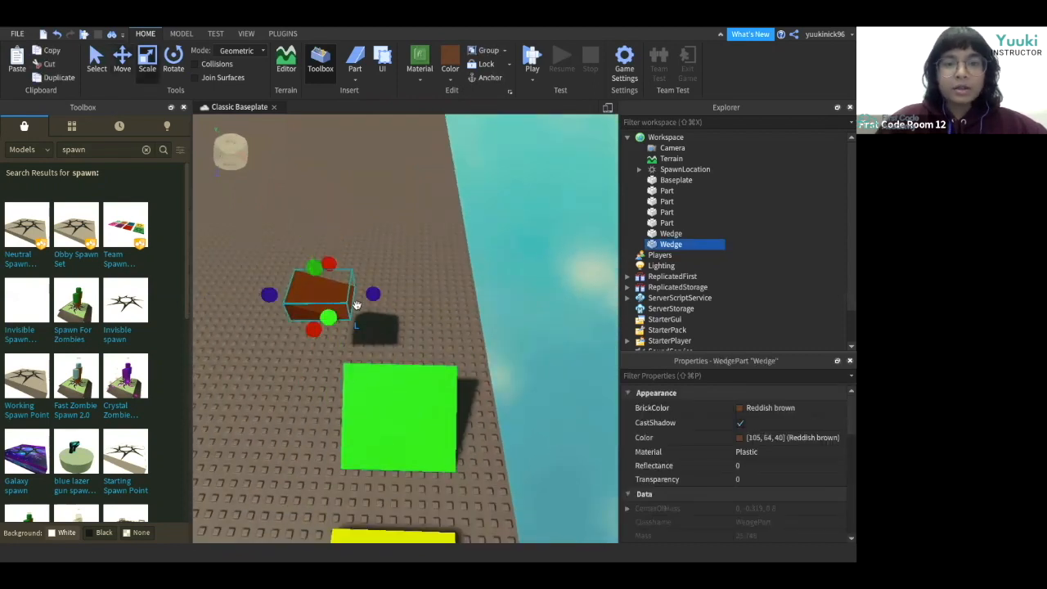
left_click_drag(371, 296, 397, 296)
left_click(397, 336)
scroll(397, 336, "up", 5)
right_click_drag(397, 336, 397, 337)
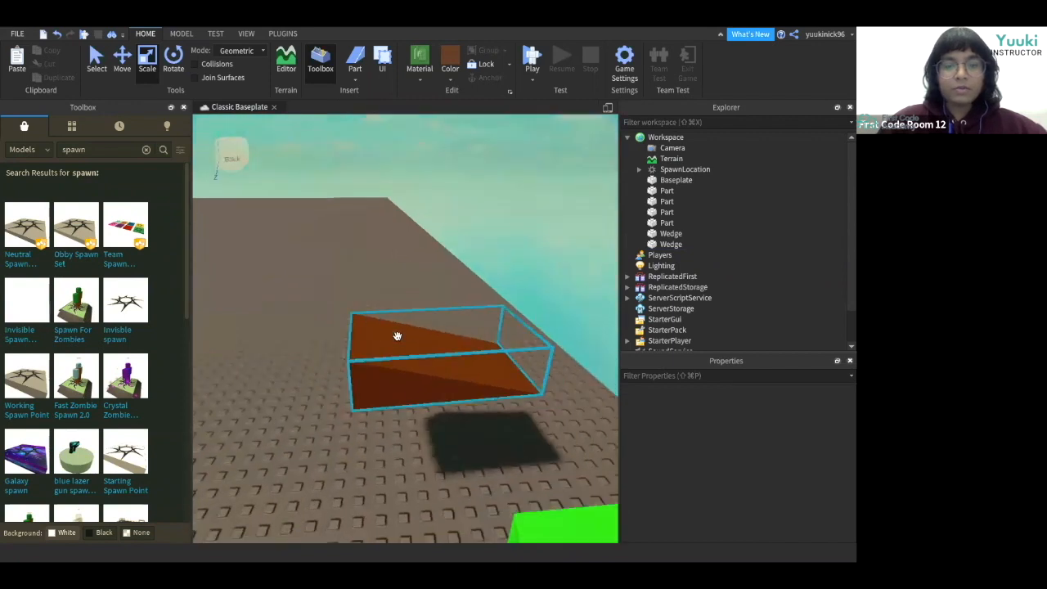
key("e")
key("q")
key("d")
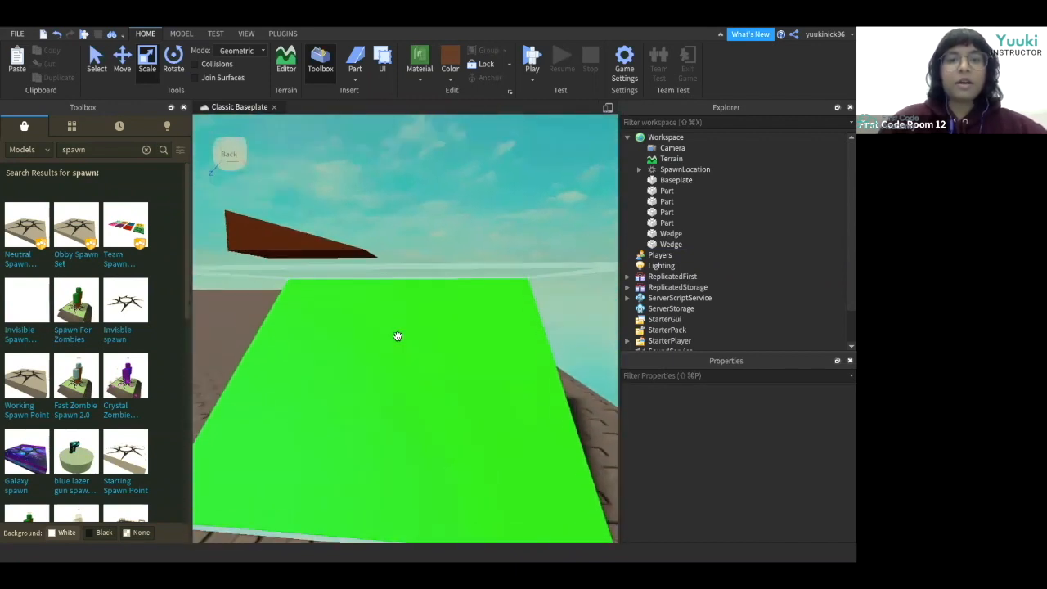
Reposition the reddish brown wedge above the ground ahead of the green platform.
left_click(124, 62)
left_click(296, 232)
left_click_drag(306, 308, 303, 327)
left_click(238, 314)
right_click_drag(239, 314, 239, 311)
key("e")
left_click(344, 314)
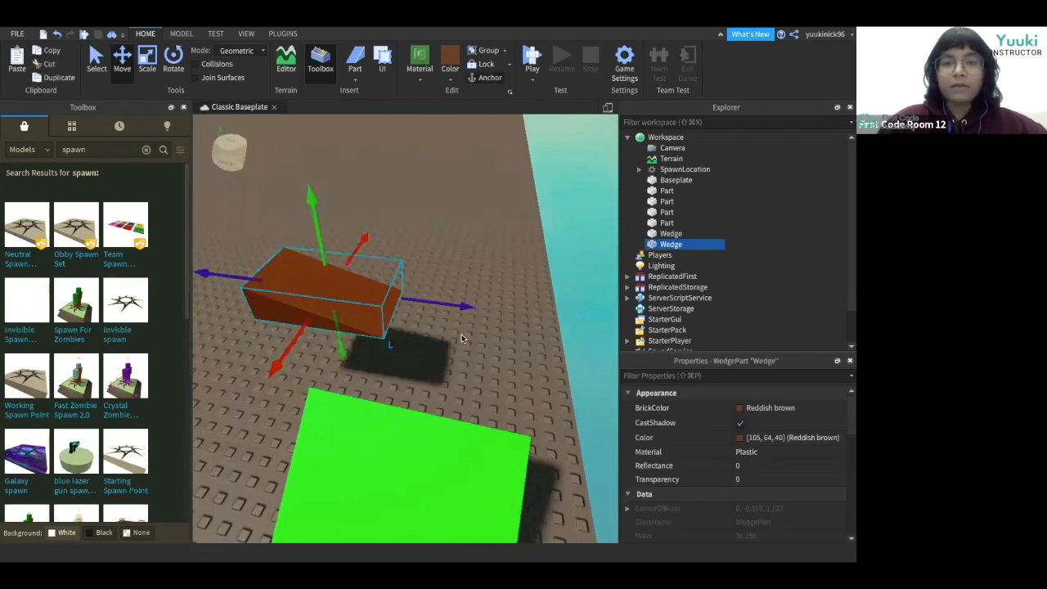
right_click_drag(462, 345, 462, 345)
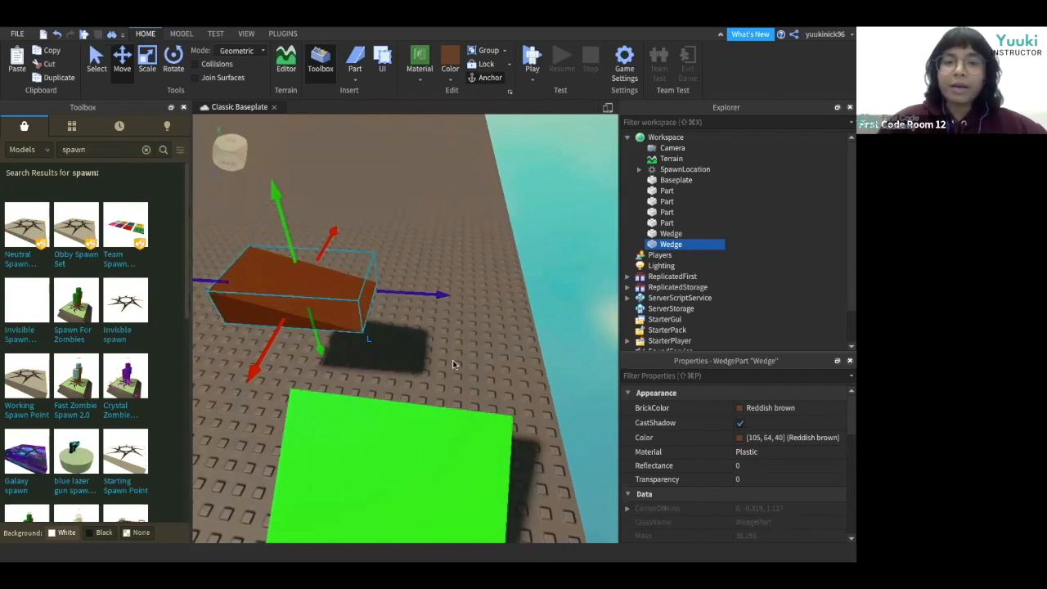
right_click_drag(452, 360, 453, 361)
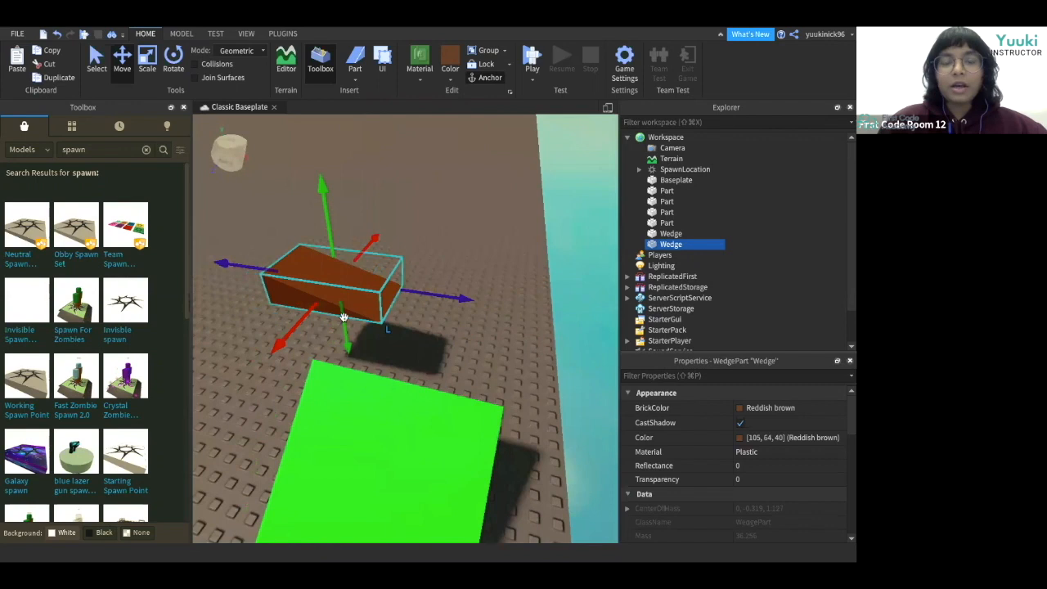
right_click_drag(423, 322, 424, 322)
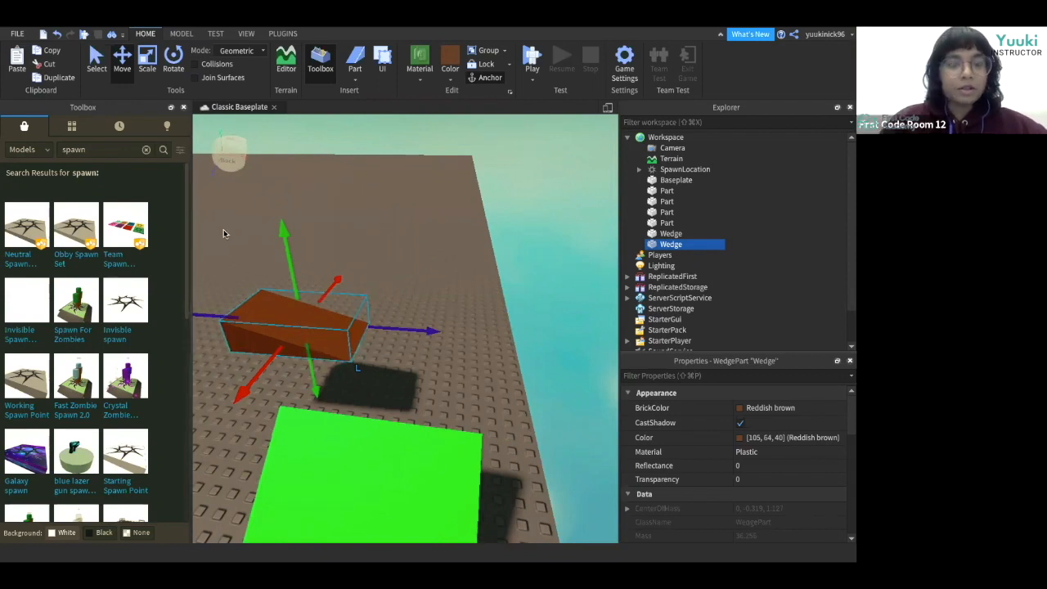
Duplicate the reddish brown wedge and rotate the copy to face the other way.
key("ctrl+d")
left_click_drag(260, 283, 343, 285)
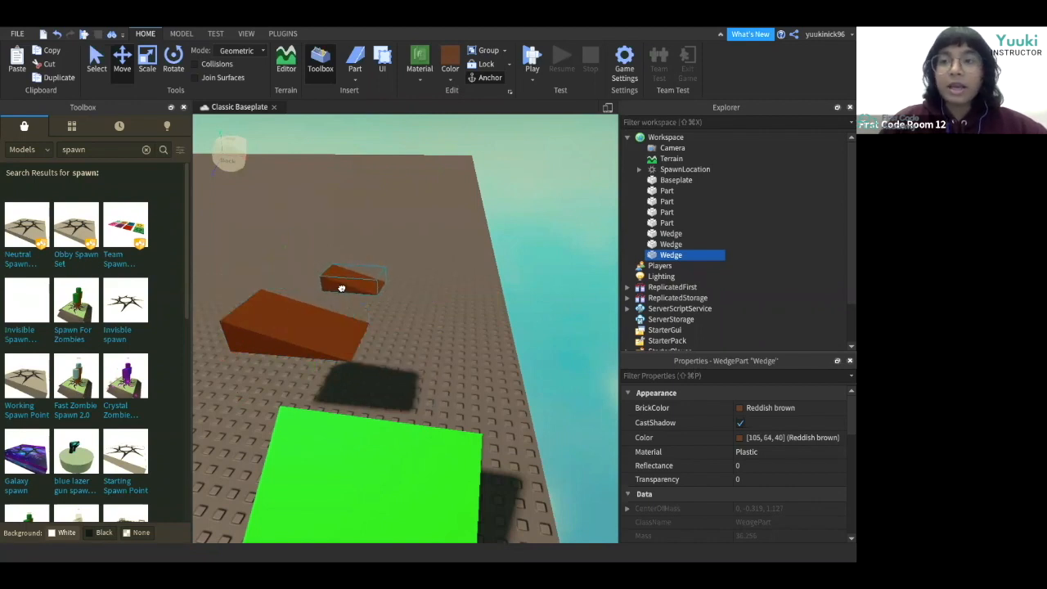
left_click_drag(342, 288, 342, 288)
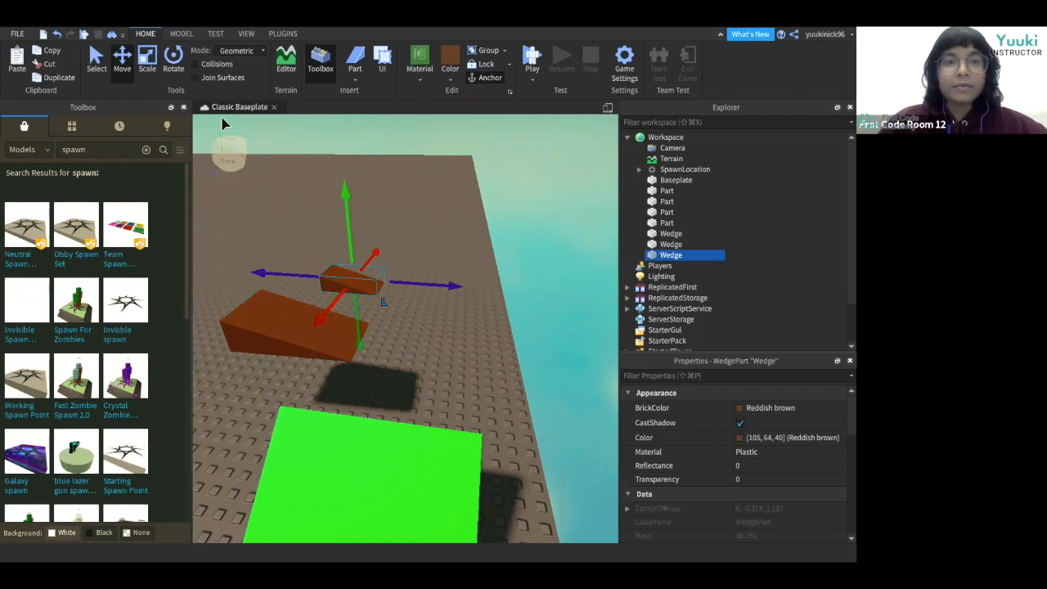
left_click(173, 71)
left_click_drag(404, 288, 277, 254)
left_click(425, 382)
Move the copied wedge further along the course, raised above the ground.
left_click(148, 71)
left_click(120, 74)
left_click(357, 283)
left_click_drag(349, 250, 344, 188)
left_click_drag(395, 219, 440, 334)
scroll(374, 381, "up", 6)
scroll(376, 385, "down", 5)
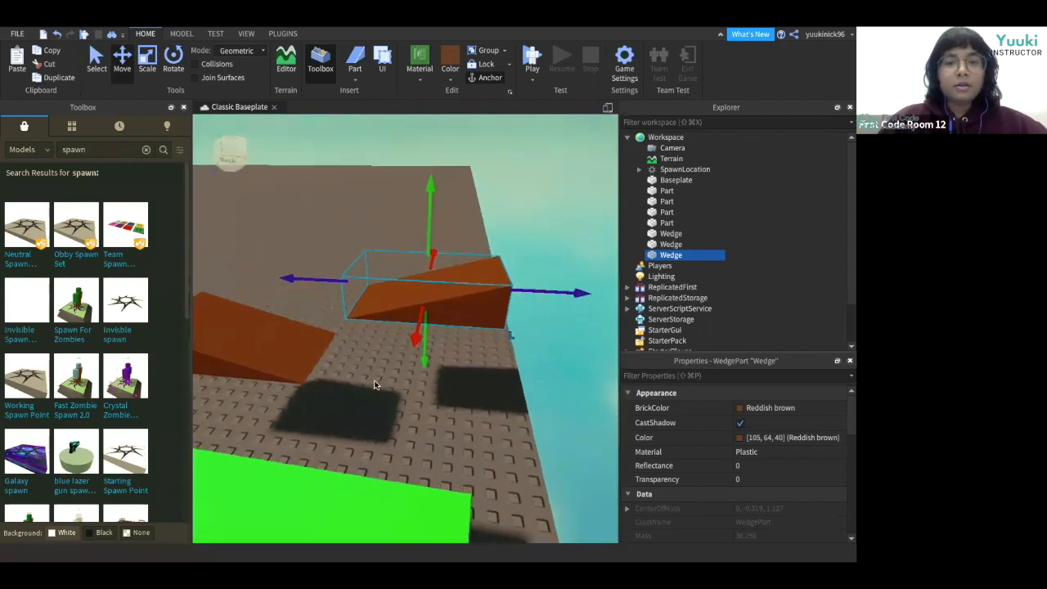
left_click_drag(331, 359, 327, 358)
left_click_drag(431, 324, 431, 292)
left_click_drag(329, 330, 303, 327)
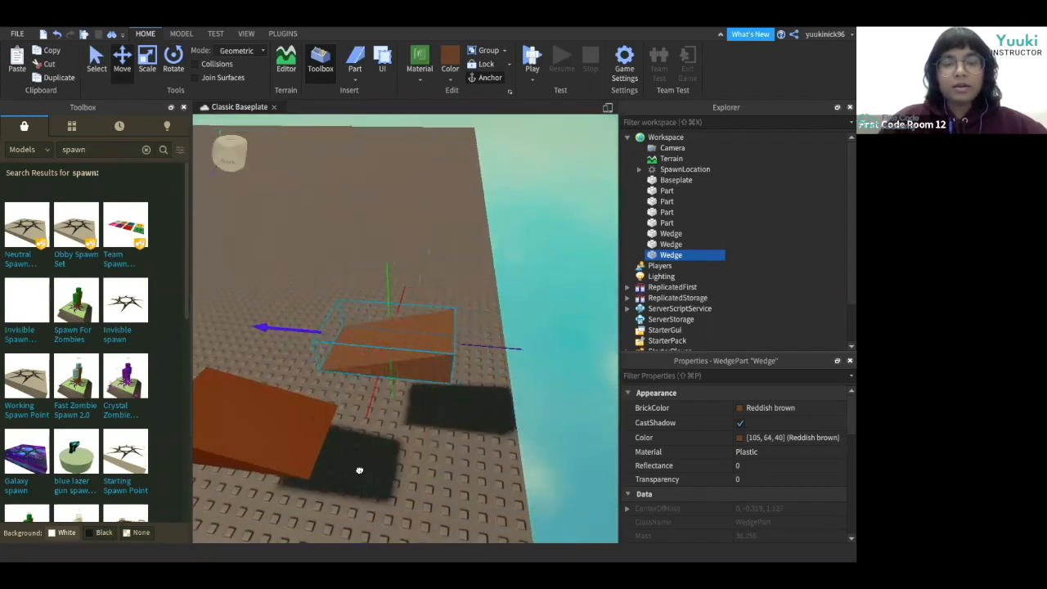
scroll(377, 503, "down", 4)
left_click_drag(373, 306, 372, 295)
left_click(384, 396)
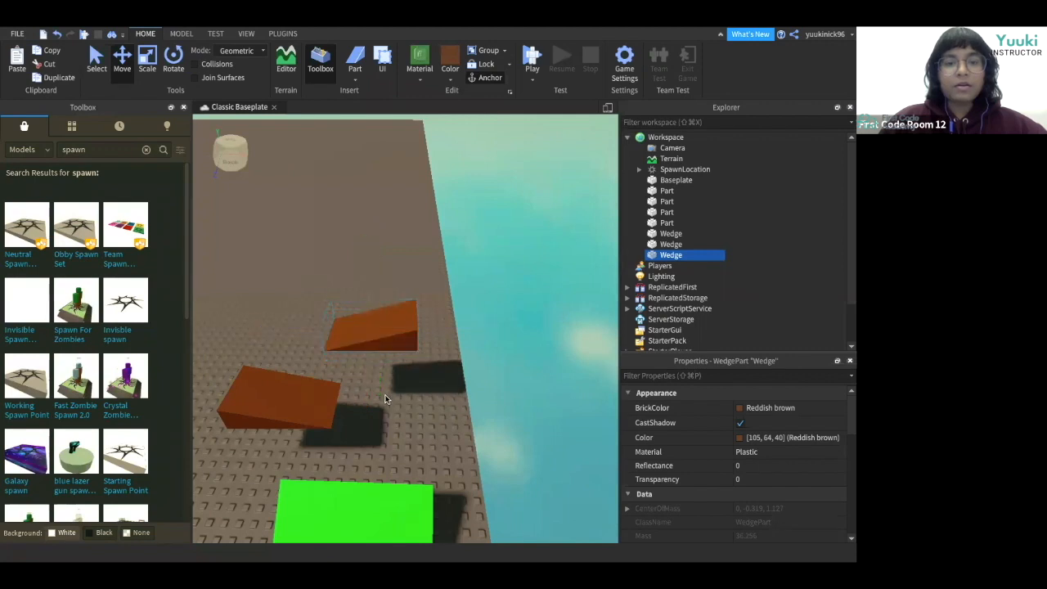
right_click_drag(384, 395, 386, 399)
scroll(385, 398, "down", 5)
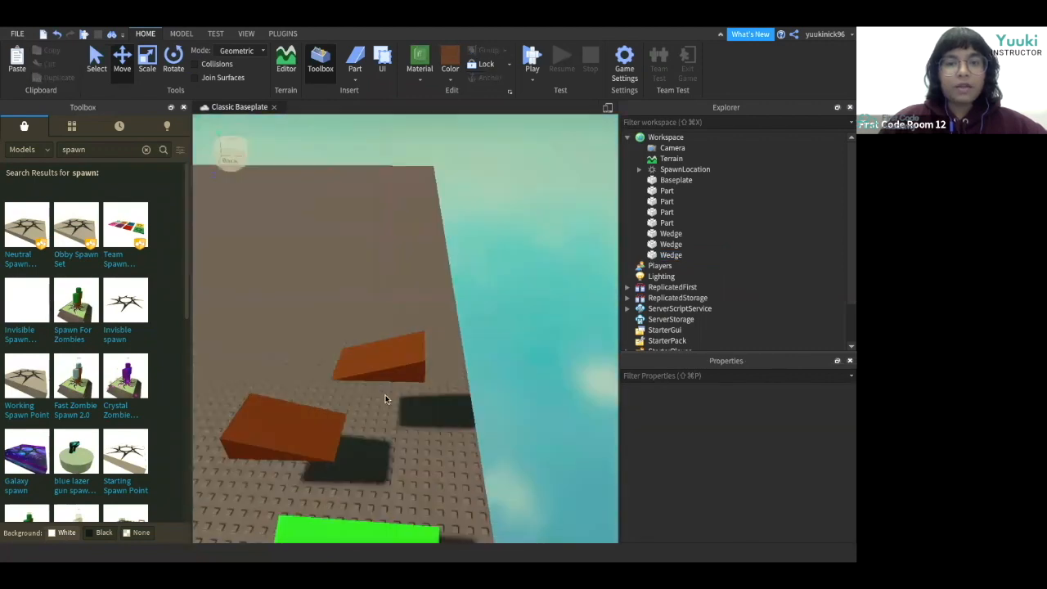
Color the copied wedge Lilac.
left_click(386, 374)
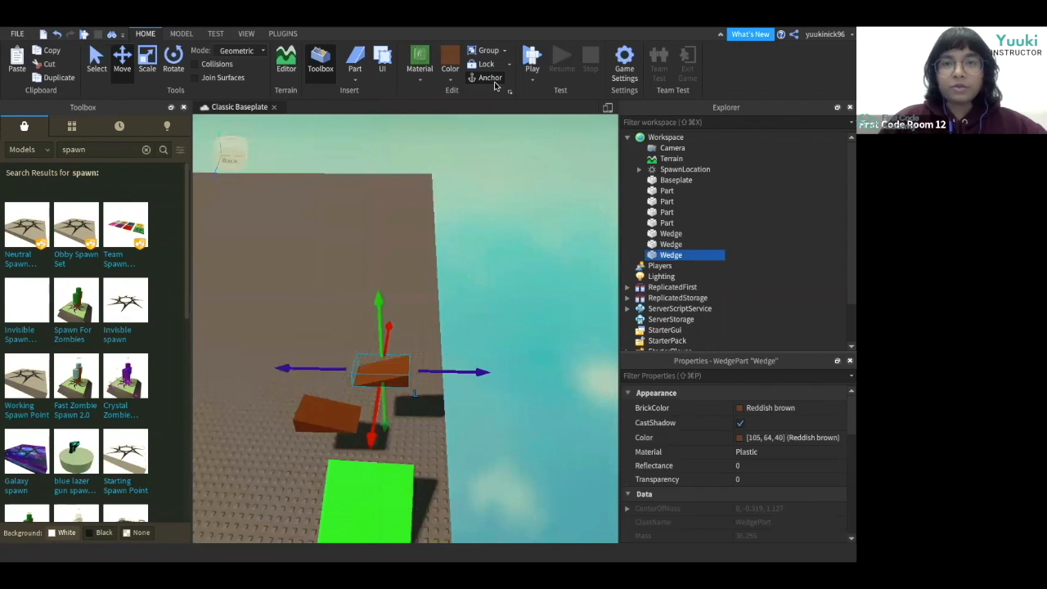
left_click(449, 70)
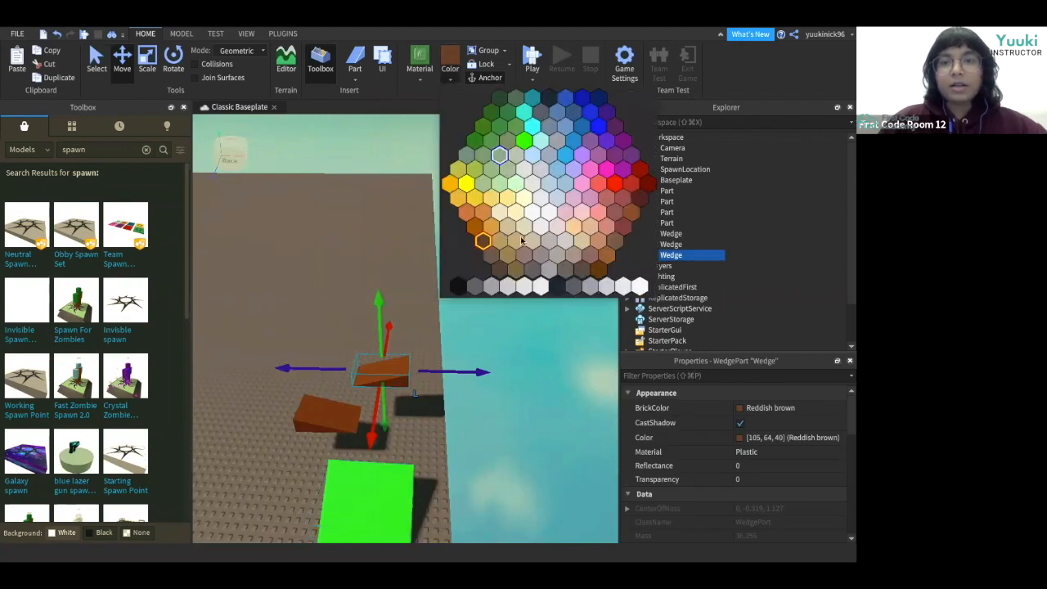
left_click(598, 157)
left_click(412, 417)
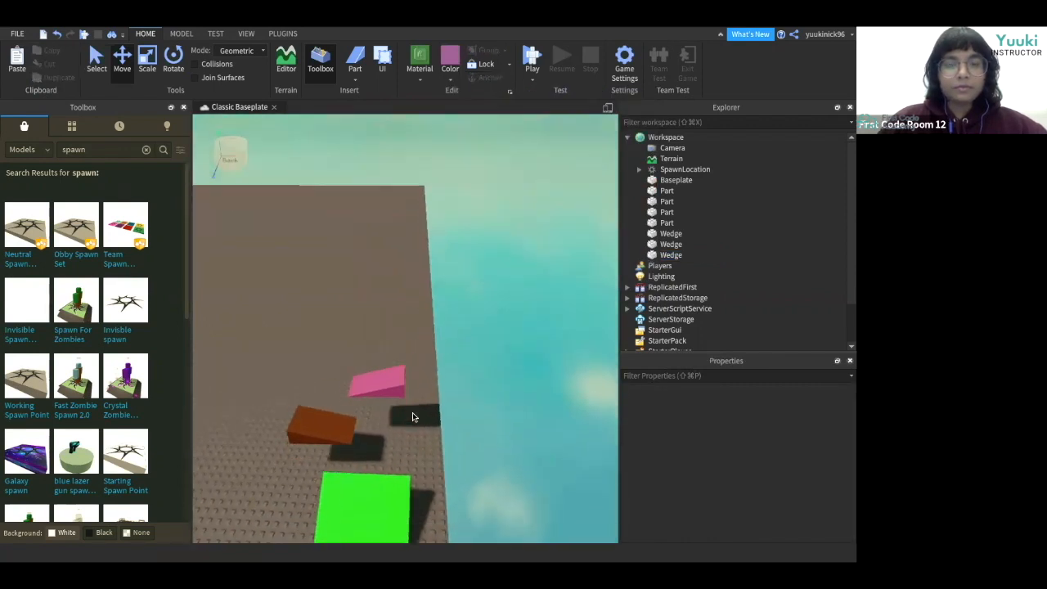
right_click_drag(413, 417, 409, 409)
Duplicate the lilac wedge and move the copy beside it along the course.
left_click(390, 394)
key("super+d")
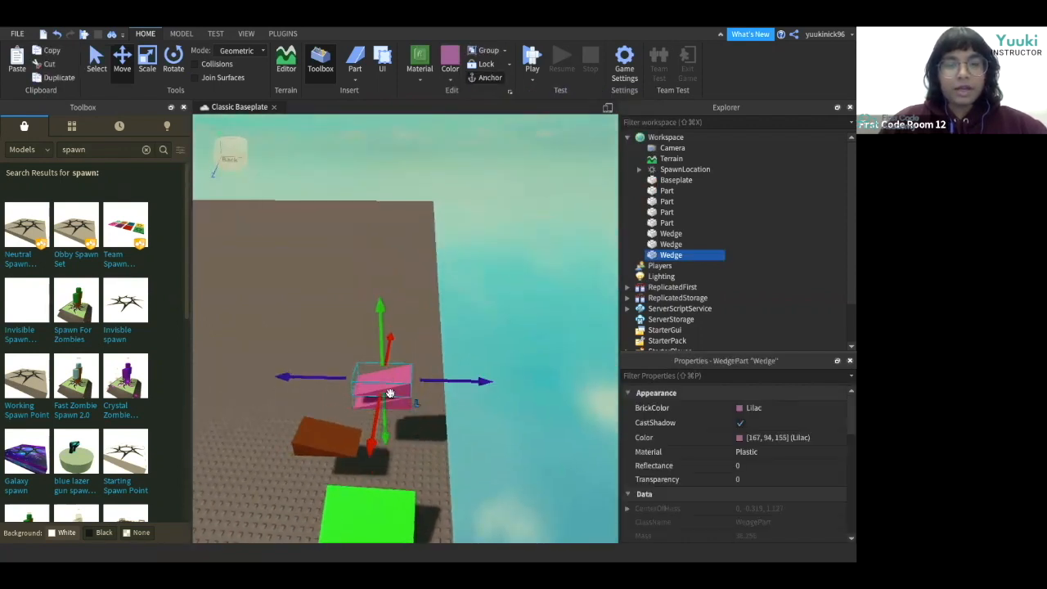
key("super+d")
left_click_drag(389, 384, 298, 270)
key("super+4")
left_click(294, 259)
left_click(119, 66)
left_click(374, 358)
left_click_drag(360, 295, 358, 245)
left_click_drag(358, 339, 341, 376)
left_click_drag(266, 348, 245, 350)
left_click(382, 444)
right_click_drag(381, 444, 382, 444)
key("a")
key("a")
left_click(342, 368)
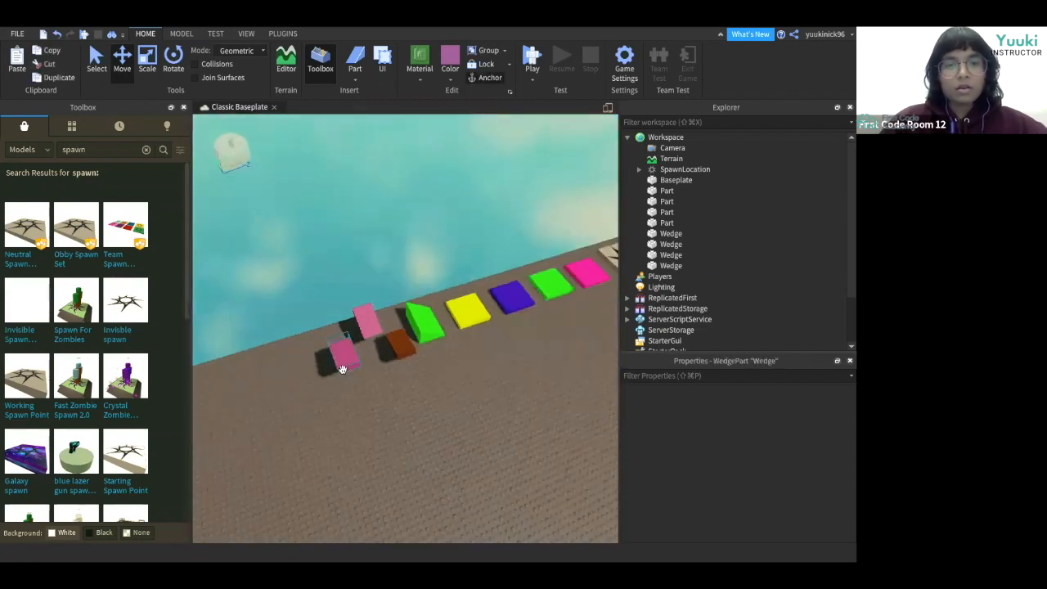
Rotate the copied lilac wedge with the Rotate tool.
left_click(173, 66)
left_click_drag(404, 382, 357, 406)
left_click(329, 350)
left_click(344, 358)
left_click(122, 65)
left_click(410, 401)
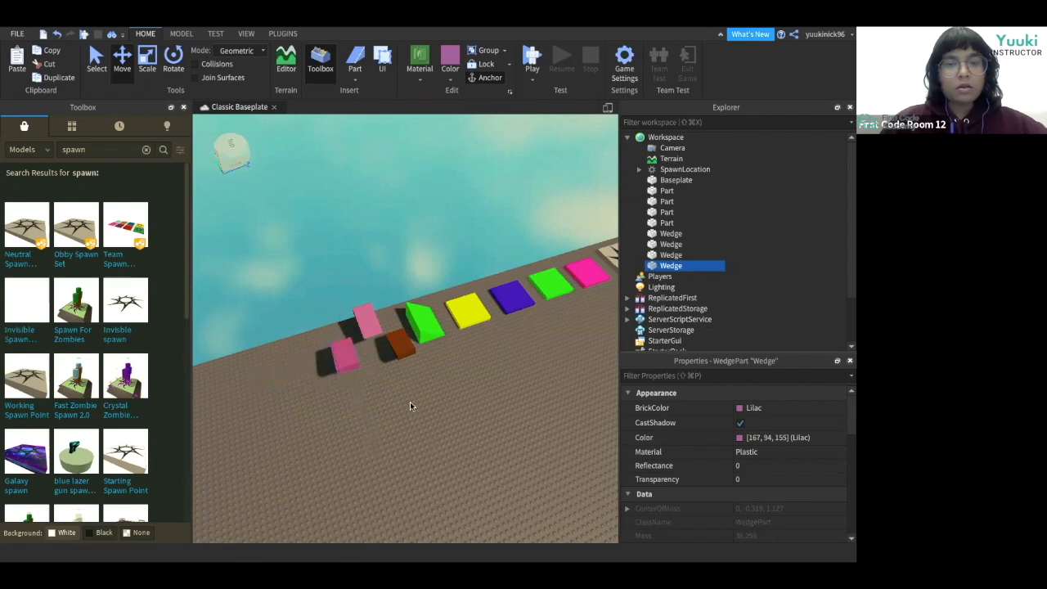
Color the copied wedge orange.
scroll(409, 402, "up", 10)
right_click_drag(358, 422, 393, 392)
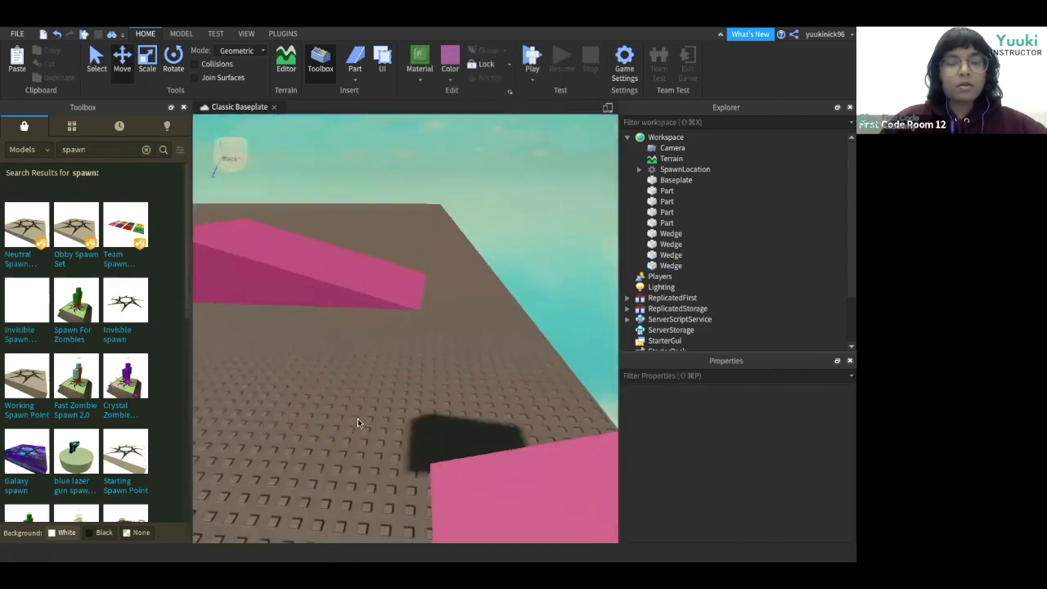
scroll(357, 419, "down", 8)
left_click(355, 319)
left_click(385, 399)
left_click(368, 297)
left_click(449, 79)
left_click(532, 250)
Duplicate the orange wedge and rotate the copy.
left_click(393, 332)
left_click(385, 307)
left_click(393, 368)
left_click(380, 359)
key("super+d")
left_click(171, 72)
left_click_drag(415, 382, 283, 291)
left_click(299, 302)
left_click(395, 357)
Move the new orange wedge further along and above the course.
left_click(122, 64)
left_click_drag(446, 342, 485, 377)
right_click_drag(485, 377, 485, 373)
left_click(436, 181)
right_click_drag(436, 180, 519, 237)
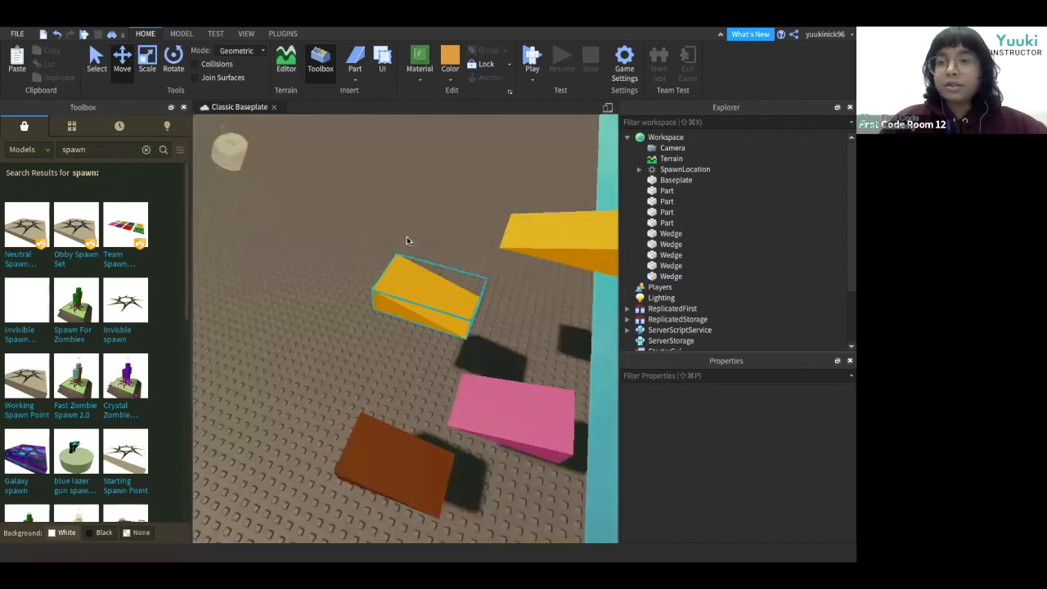
Look over the course of platforms and wedges from several angles.
right_click_drag(337, 340, 337, 336)
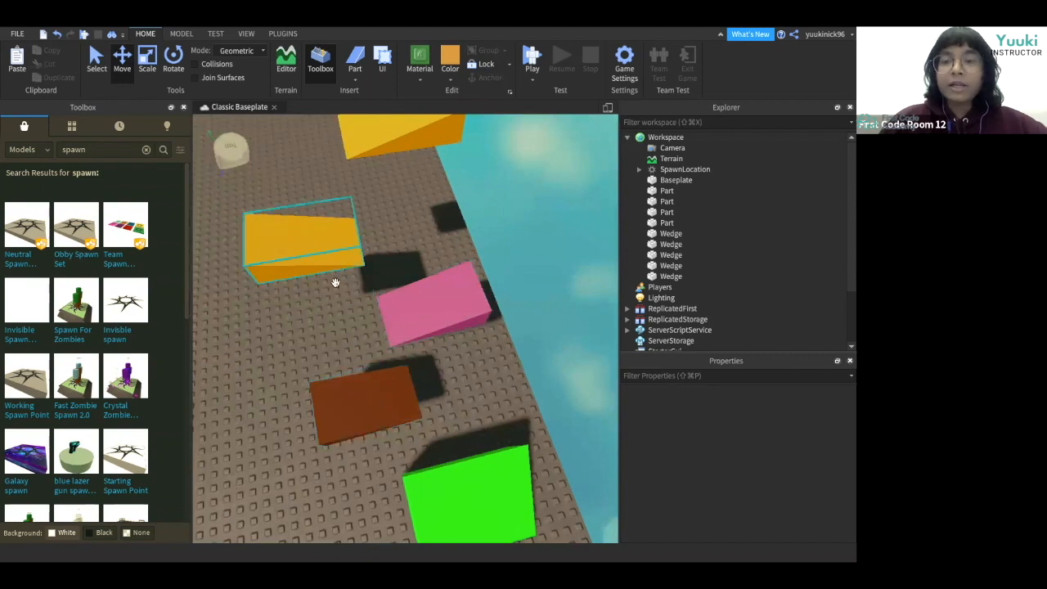
left_click(344, 393)
right_click_drag(549, 379, 549, 377)
scroll(549, 377, "down", 3)
scroll(549, 377, "up", 3)
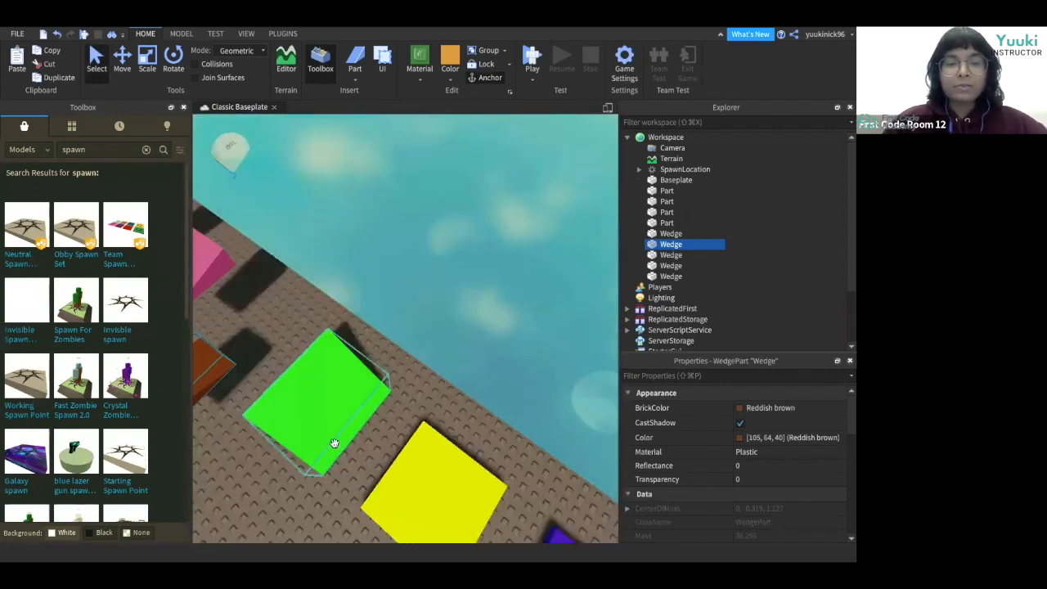
right_click_drag(300, 486, 300, 486)
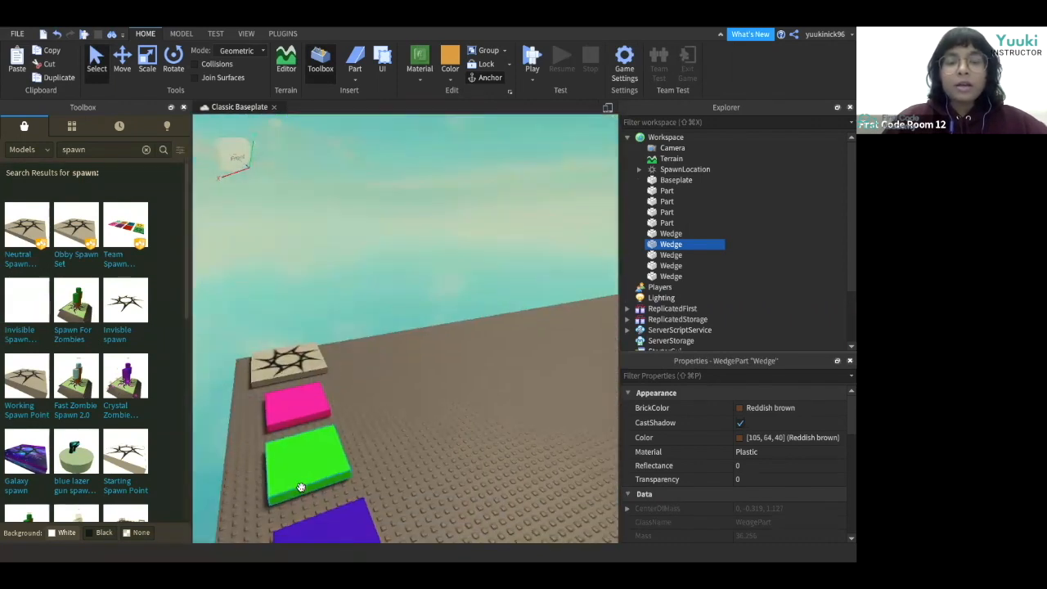
right_click(459, 485)
left_click(420, 495)
right_click_drag(420, 492, 418, 494)
right_click_drag(328, 485, 328, 489)
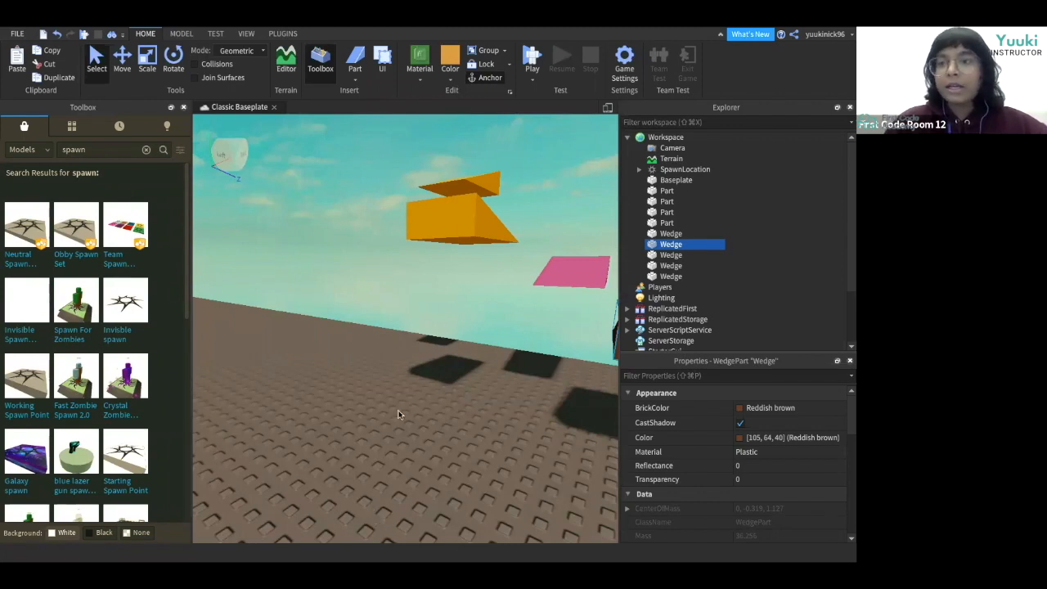
right_click_drag(413, 411, 413, 415)
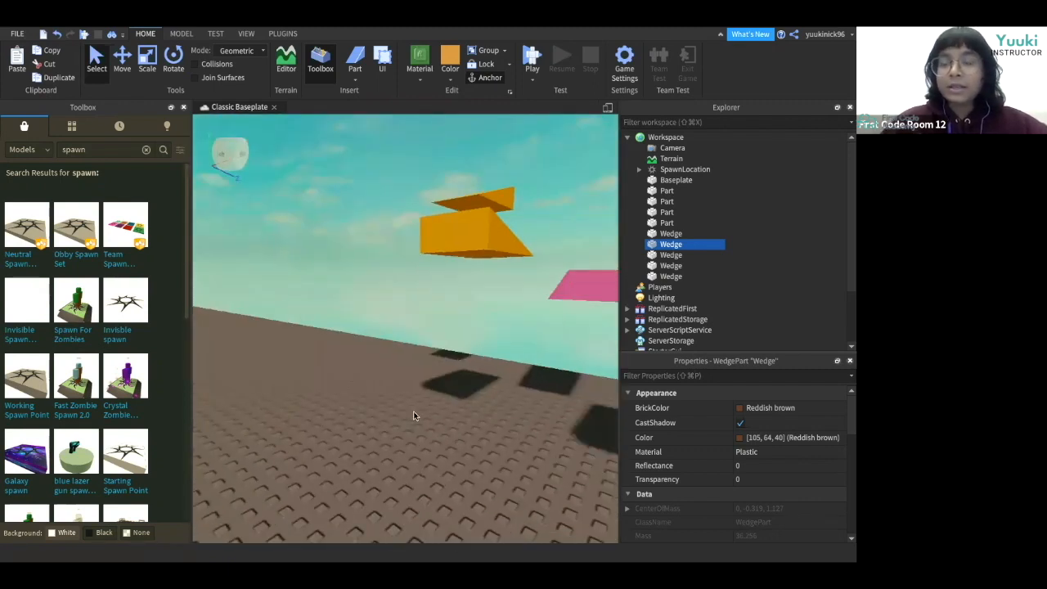
mouse_move(414, 419)
right_mouse_down()
mouse_move(430, 421)
mouse_move(415, 420)
right_mouse_up()
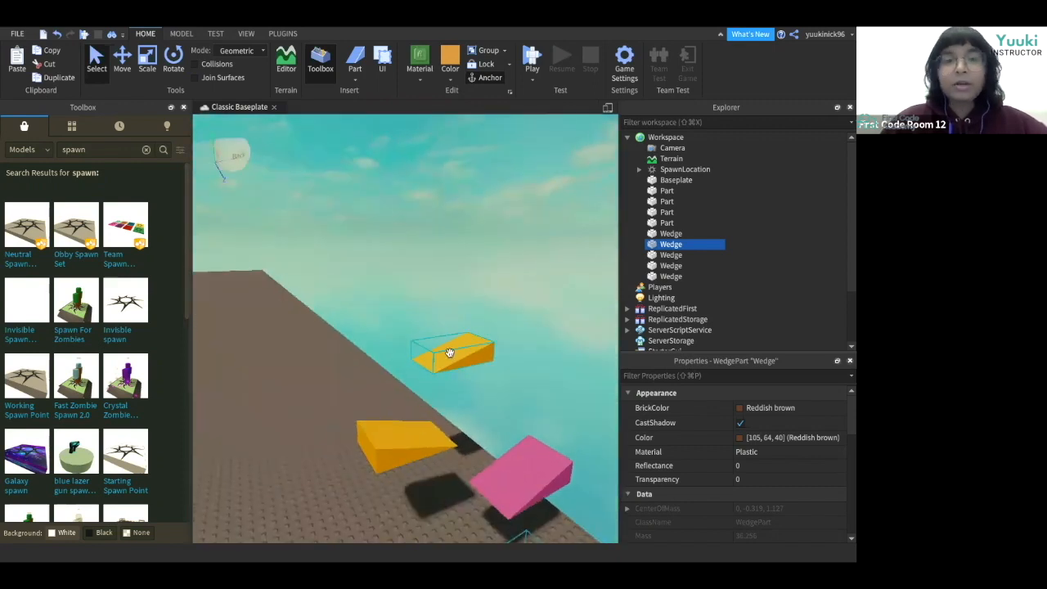
Insert a Neutral Spawn from the toolbox and raise it above the ground.
left_click(29, 228)
right_click_drag(285, 408, 283, 408)
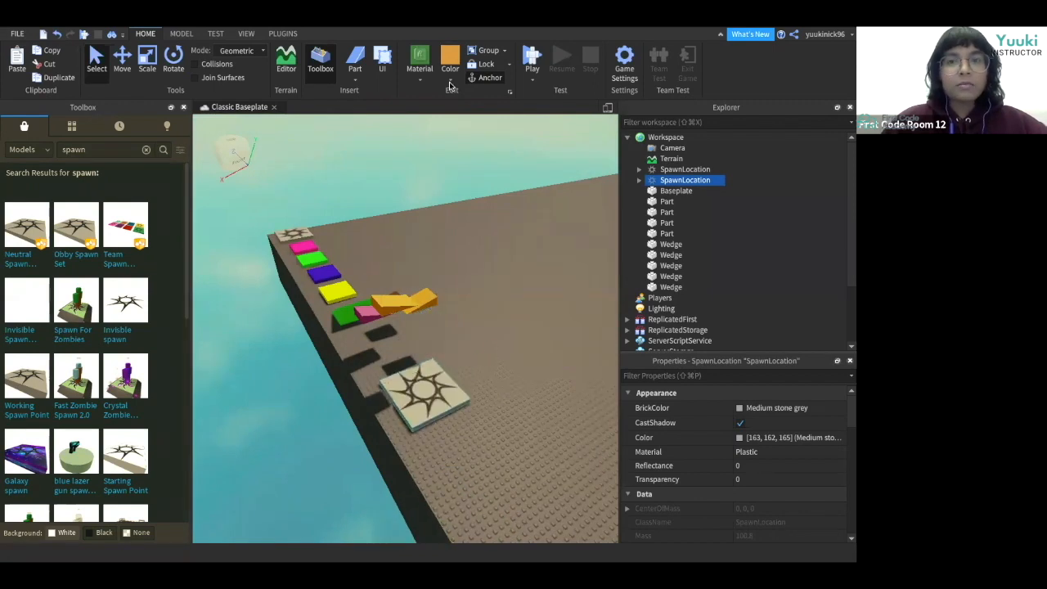
left_click(123, 69)
left_click_drag(426, 362, 427, 291)
left_click(443, 423)
right_click_drag(443, 424, 443, 424)
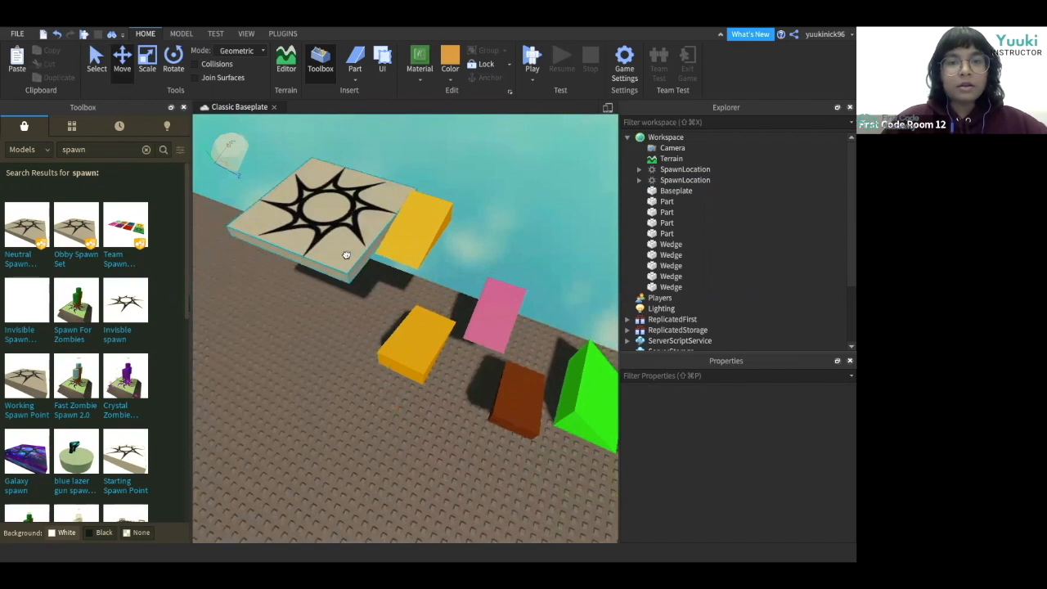
Position the new spawn location at the end of the orange wedges.
left_click(344, 250)
left_click_drag(453, 252, 445, 250)
left_click(286, 326)
right_click_drag(286, 323, 287, 326)
left_click(363, 270)
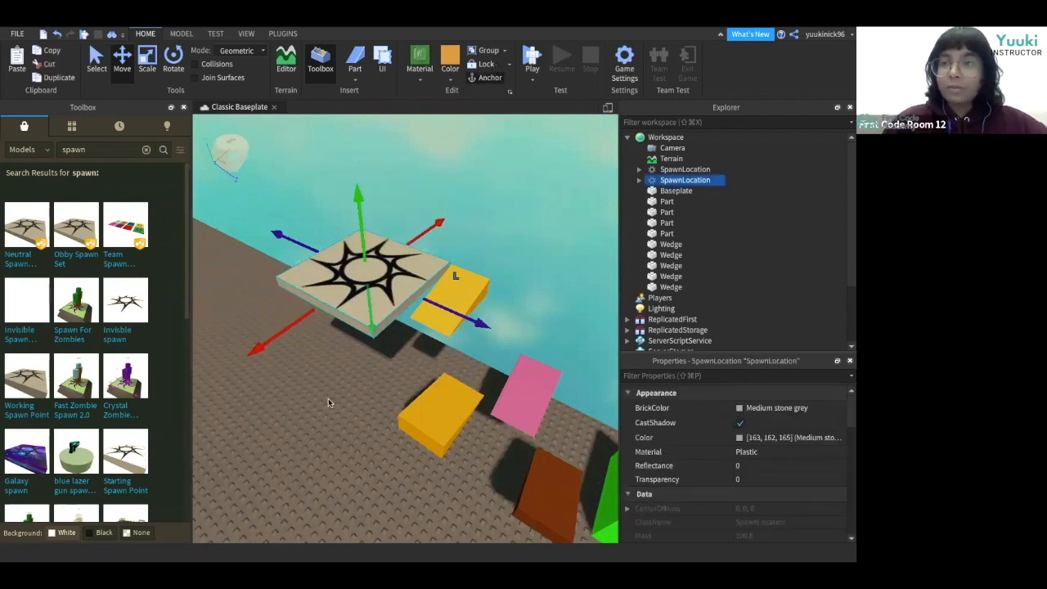
right_click_drag(328, 402, 328, 402)
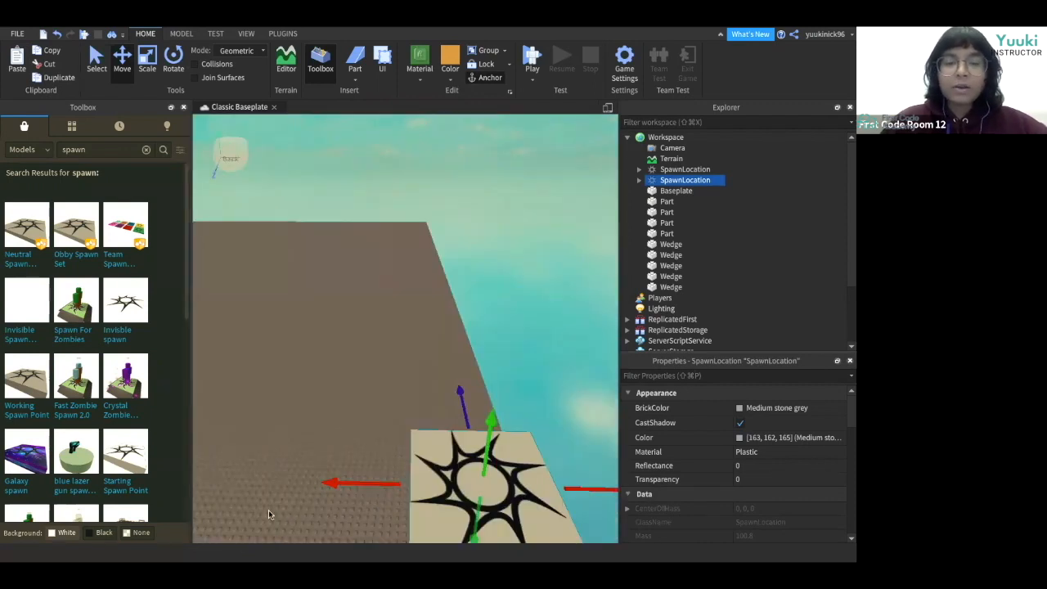
right_click_drag(268, 509, 268, 509)
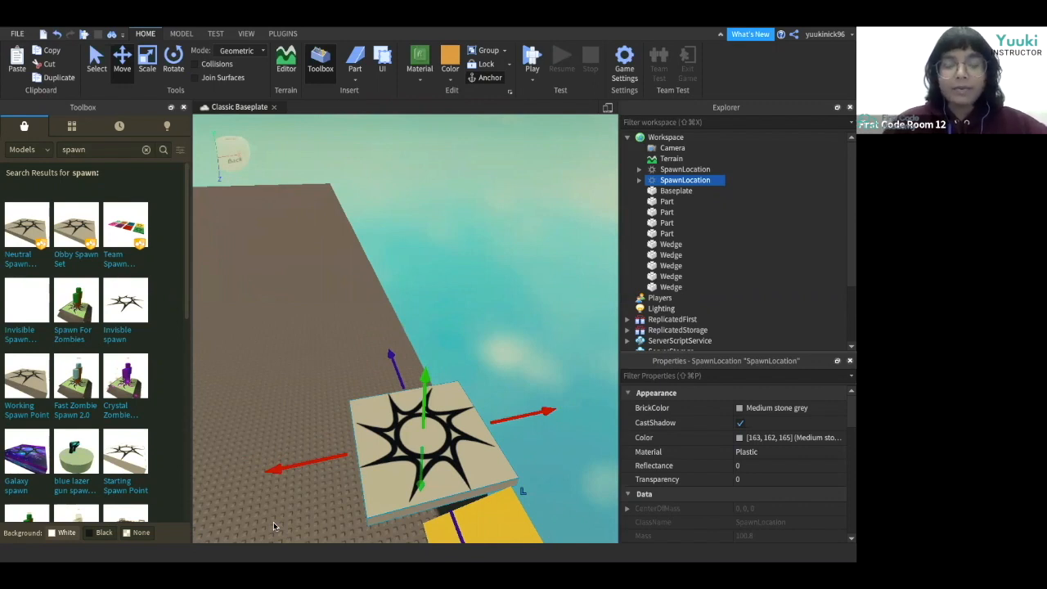
key("a")
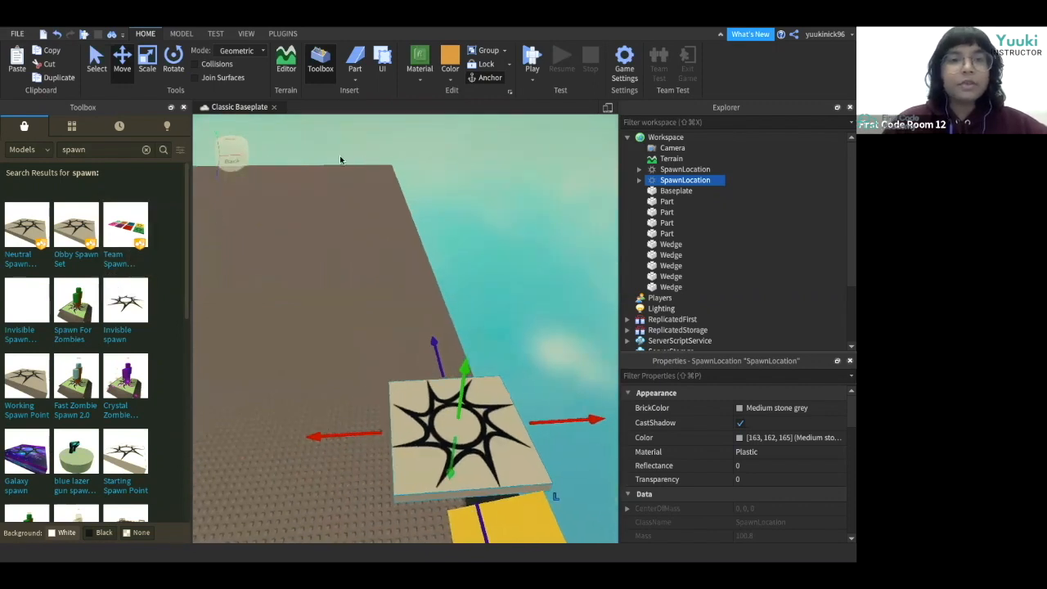
Insert a new Block part.
left_click(355, 82)
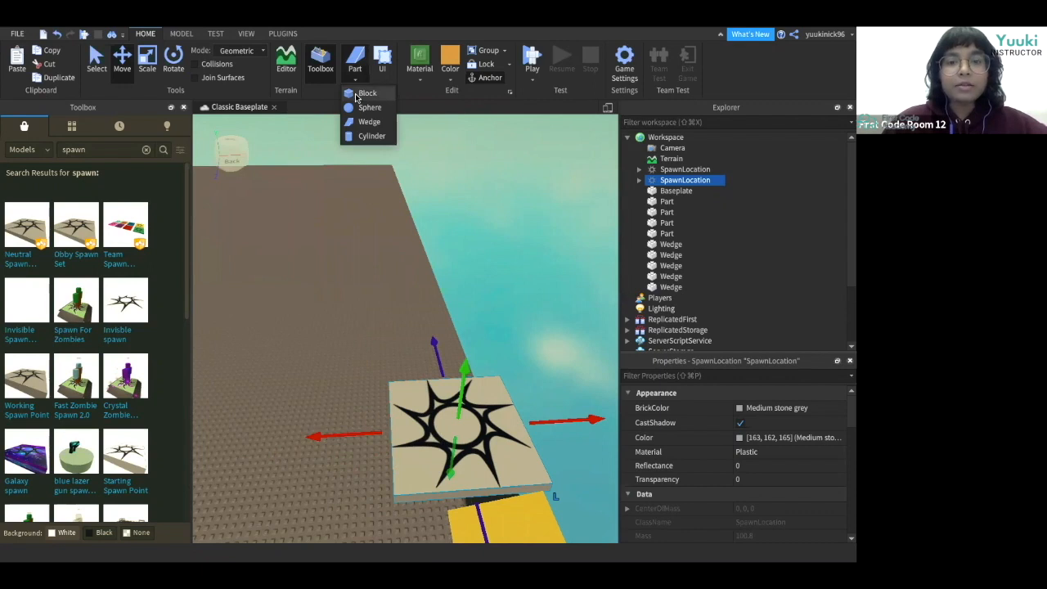
left_click(358, 94)
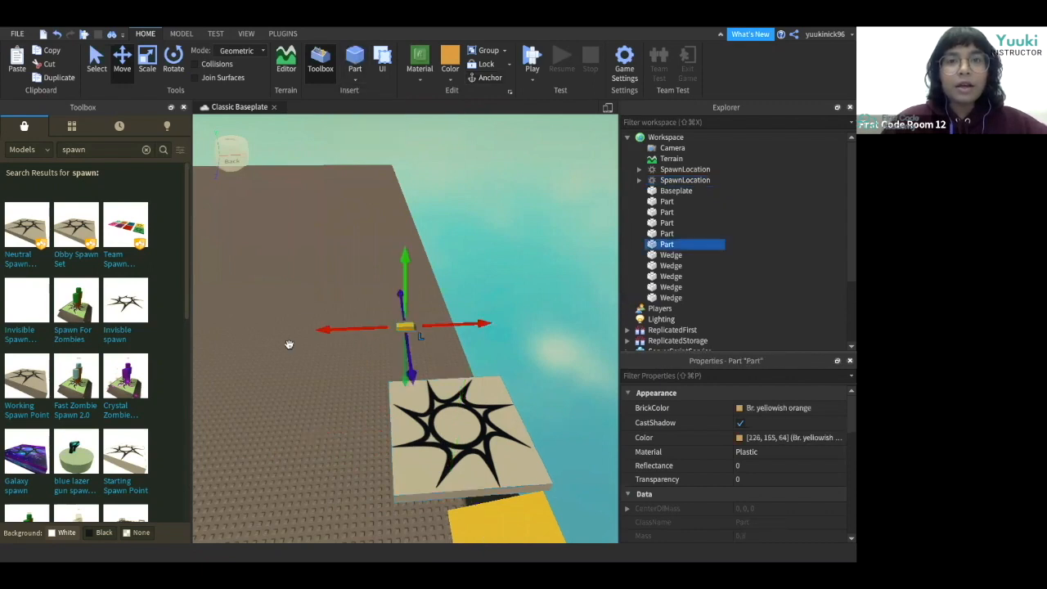
Color the new block part Really black.
right_click_drag(289, 343, 283, 342)
left_click(358, 77)
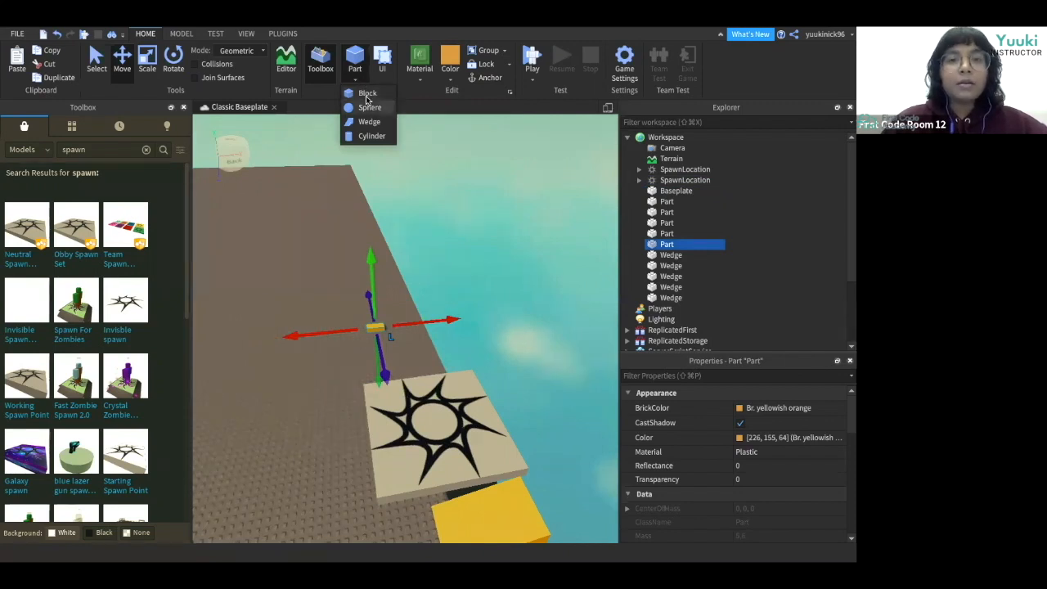
left_click(448, 65)
left_click(449, 65)
left_click(461, 287)
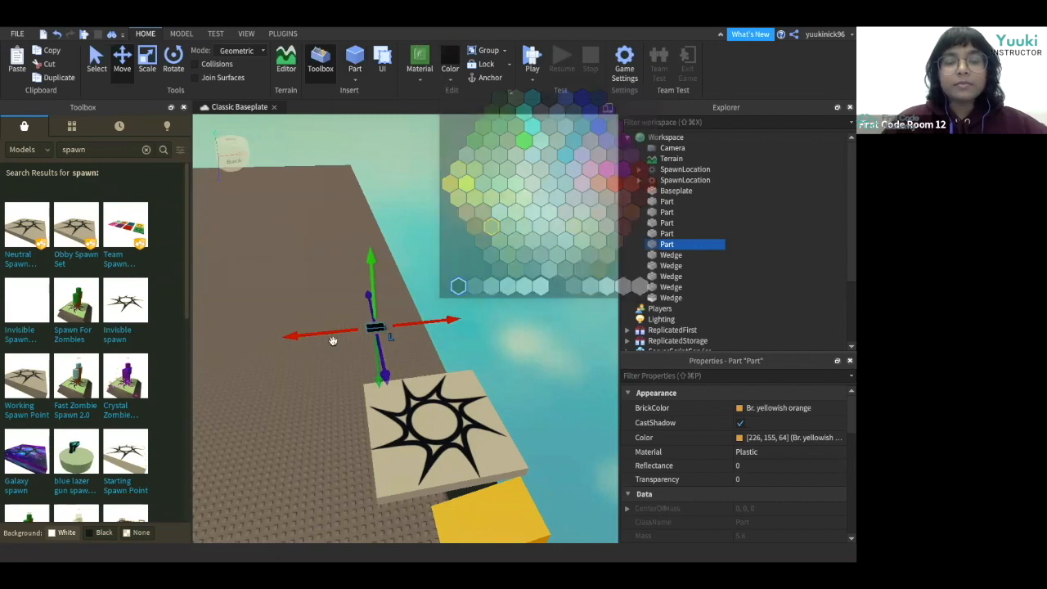
left_click(328, 343)
Scale the black block into a long, wide strip extending away from the spawn location.
scroll(328, 344, "up", 3)
key("w")
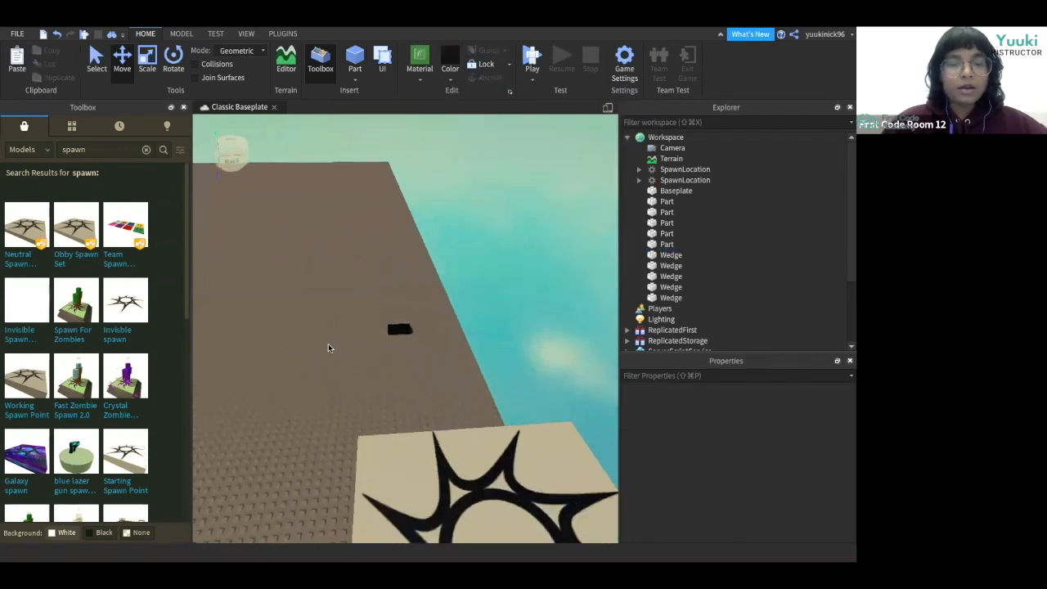
key("d")
key("w")
right_click_drag(327, 348, 327, 346)
key("s")
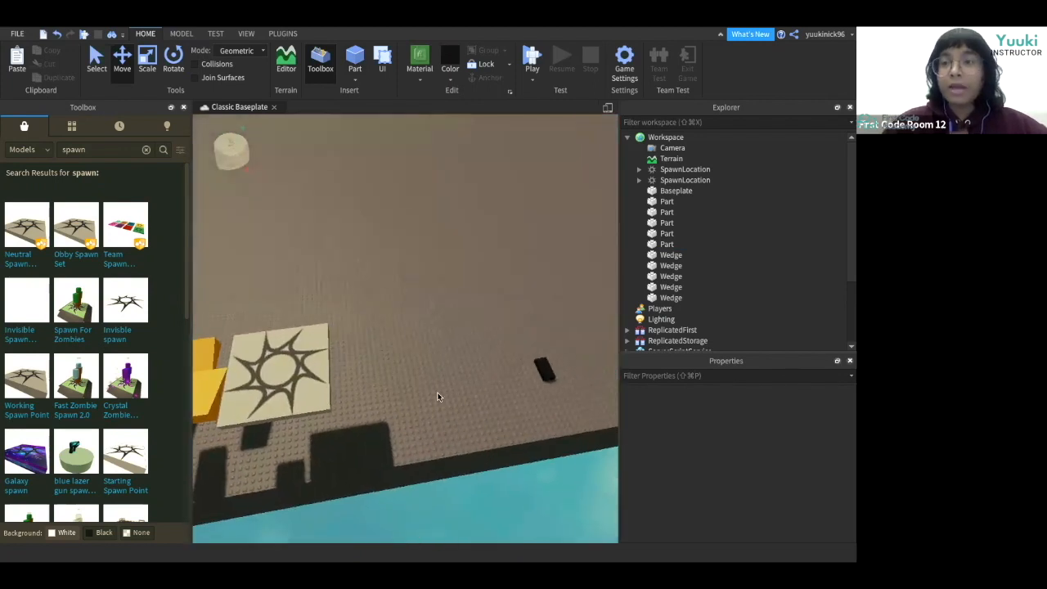
left_click(544, 369)
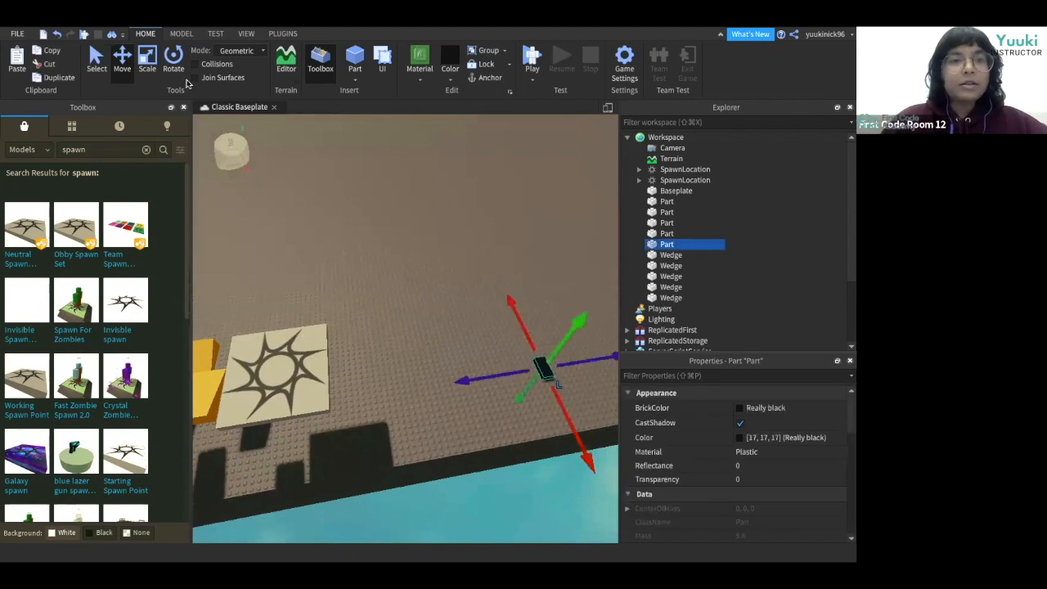
left_click(146, 71)
left_click_drag(514, 371, 332, 402)
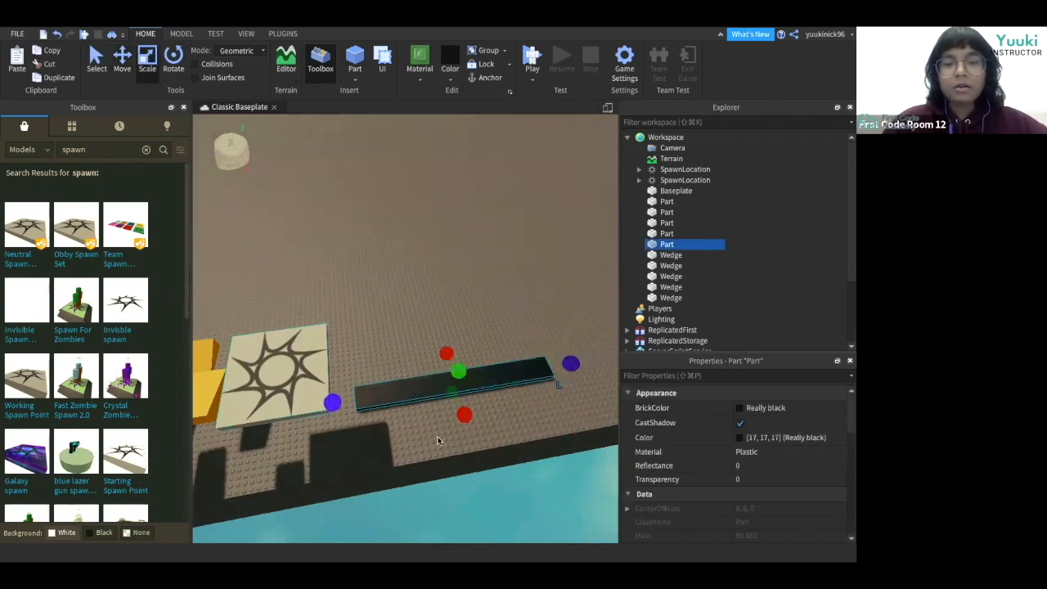
left_click_drag(465, 416, 476, 458)
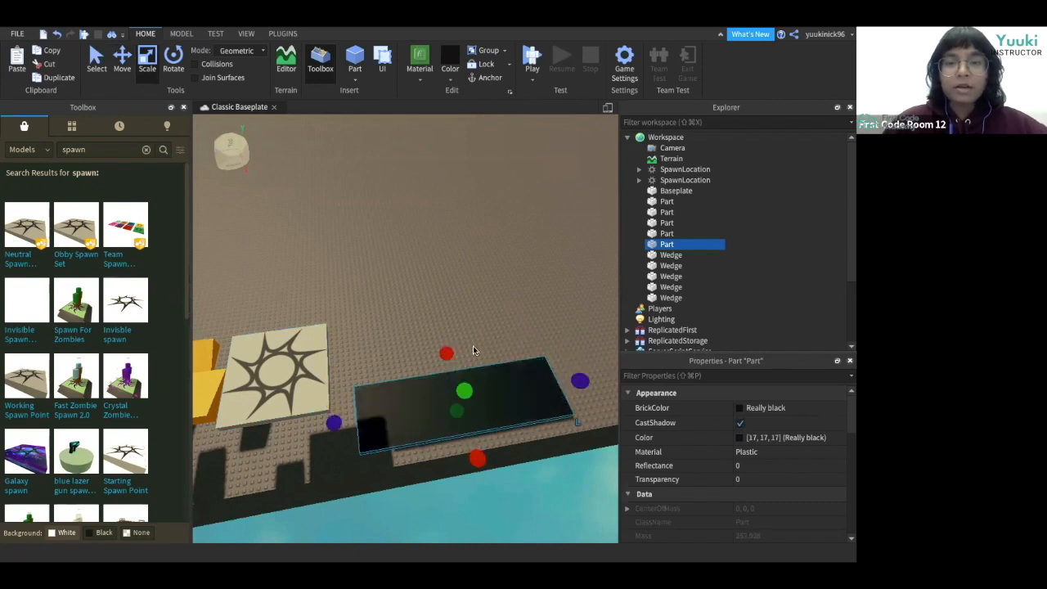
right_click_drag(473, 350, 473, 350)
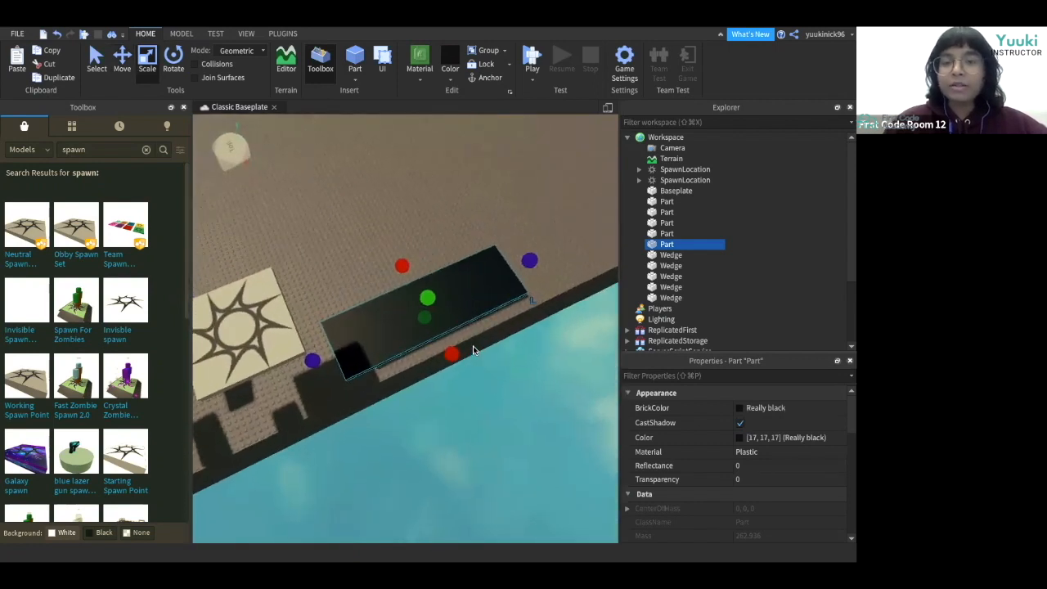
left_click_drag(401, 266, 390, 249)
left_click_drag(524, 251, 607, 202)
right_click_drag(608, 200, 608, 200)
left_click_drag(450, 312, 513, 237)
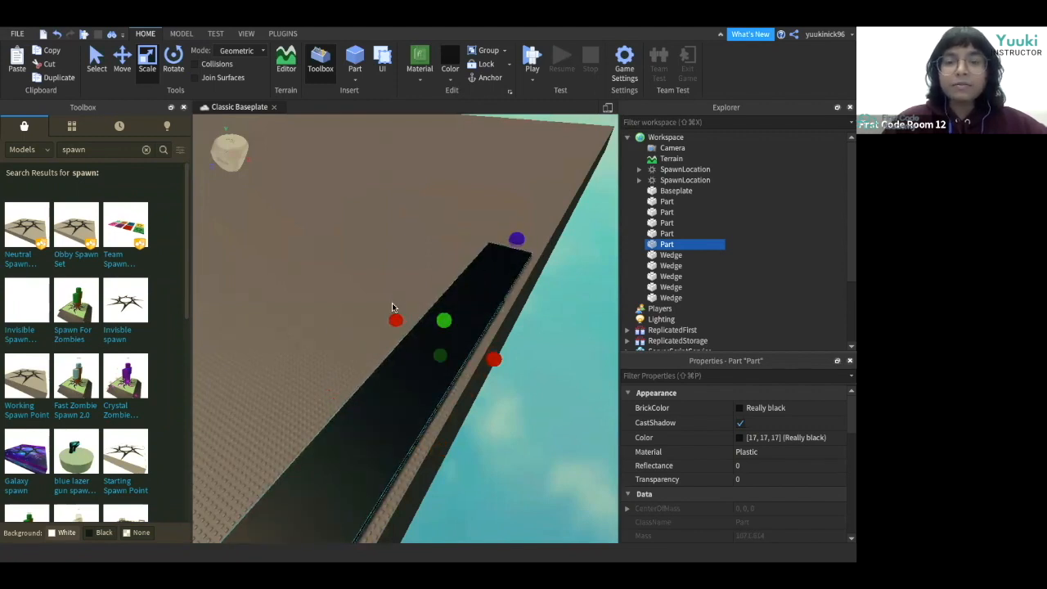
right_click_drag(308, 343, 319, 342)
left_click_drag(478, 234, 504, 225)
Raise the black strip slightly and keep adjusting its size with the Move and Scale tools.
left_click(442, 223)
right_click_drag(441, 224, 441, 224)
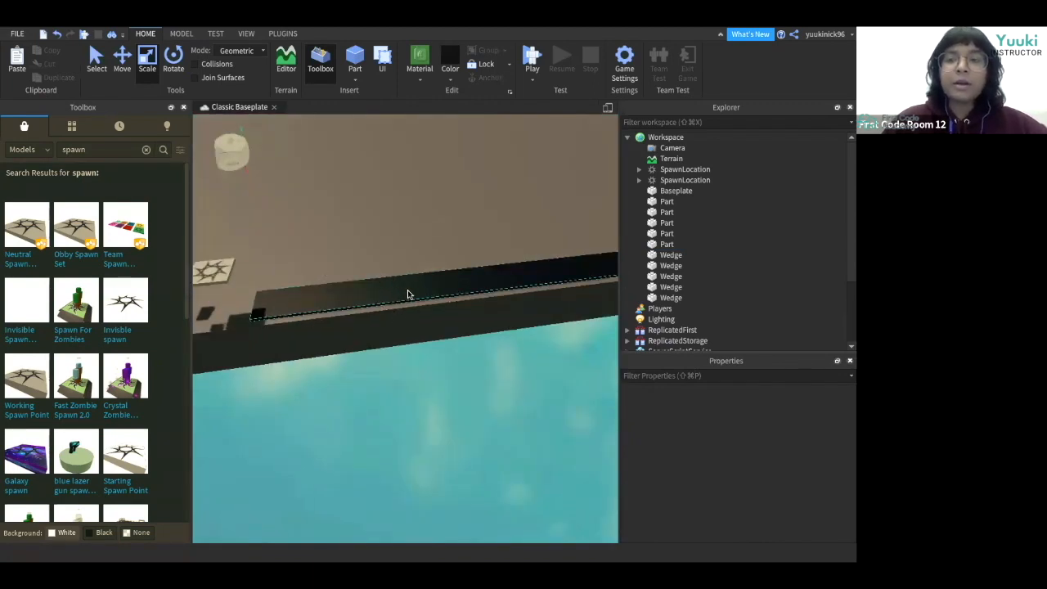
right_click_drag(420, 268, 420, 268)
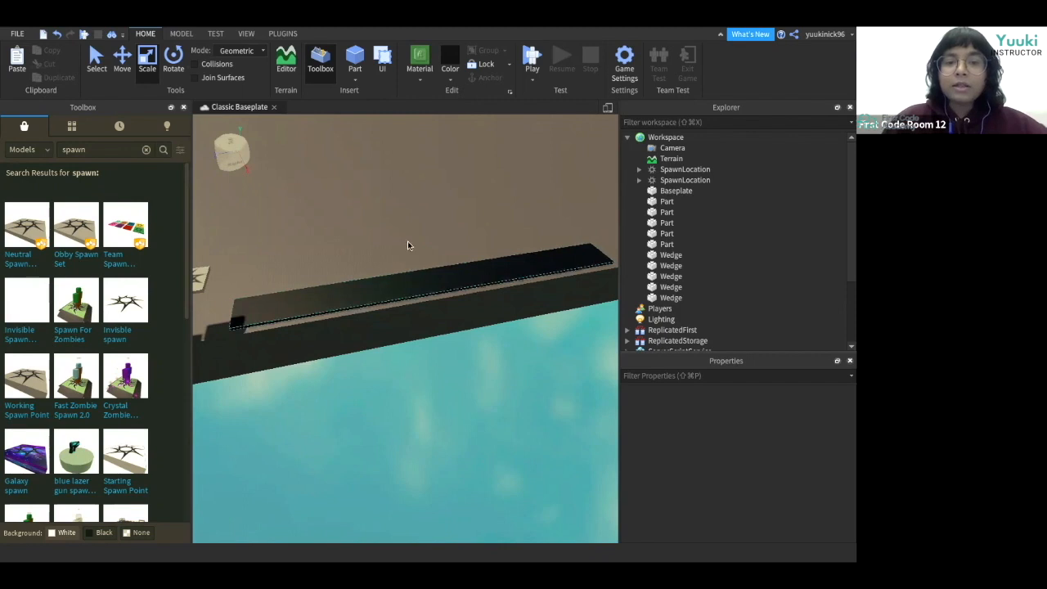
right_click_drag(391, 230, 392, 230)
left_click(469, 266)
left_click_drag(469, 265, 519, 227)
right_click_drag(519, 226, 519, 227)
left_click_drag(467, 236, 490, 231)
left_click(436, 219)
right_click_drag(436, 219, 437, 223)
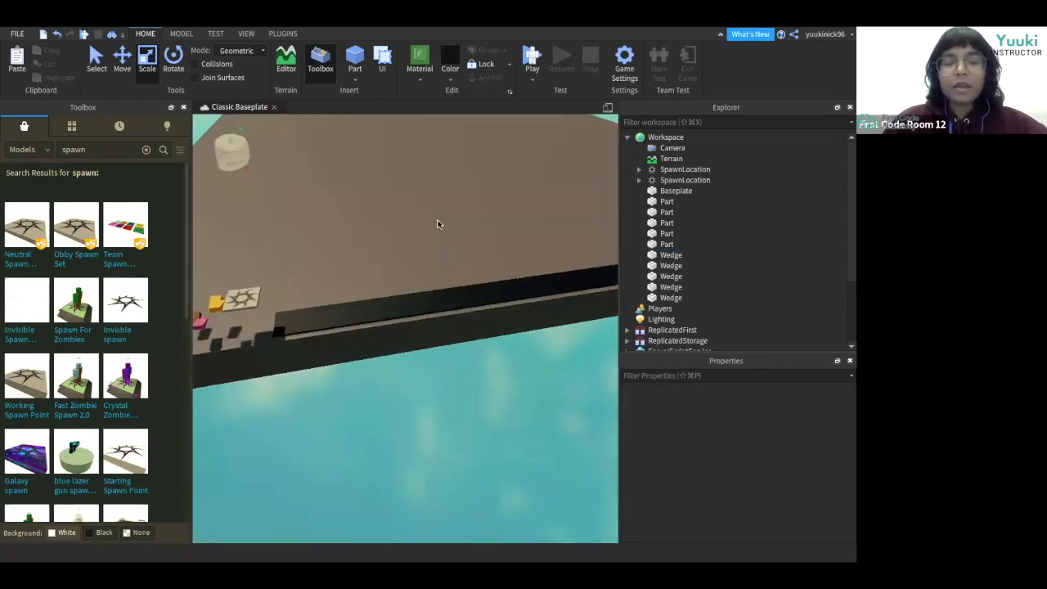
left_click(444, 296)
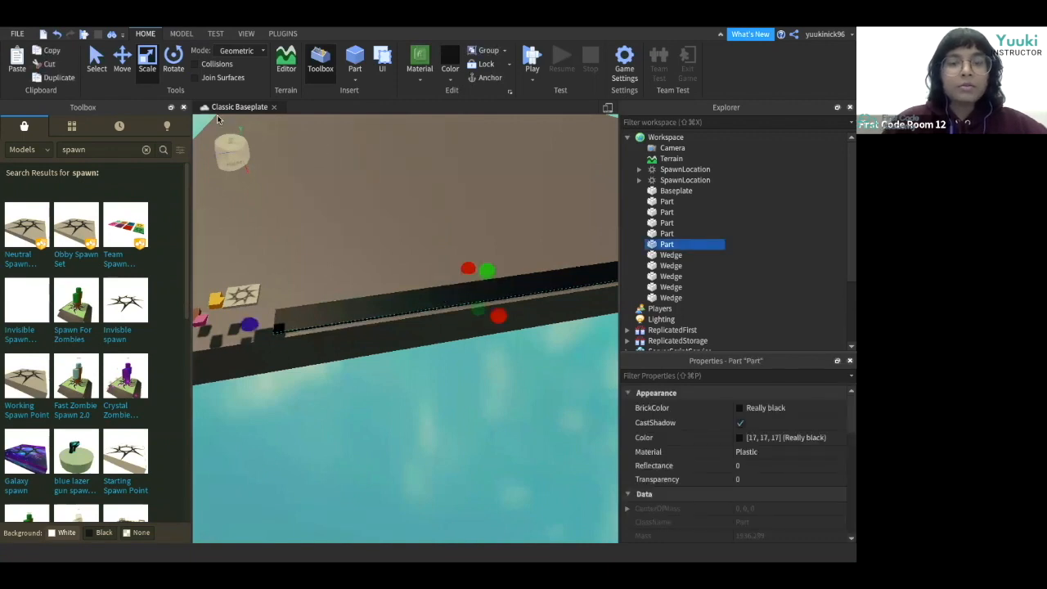
key("ctrl+2")
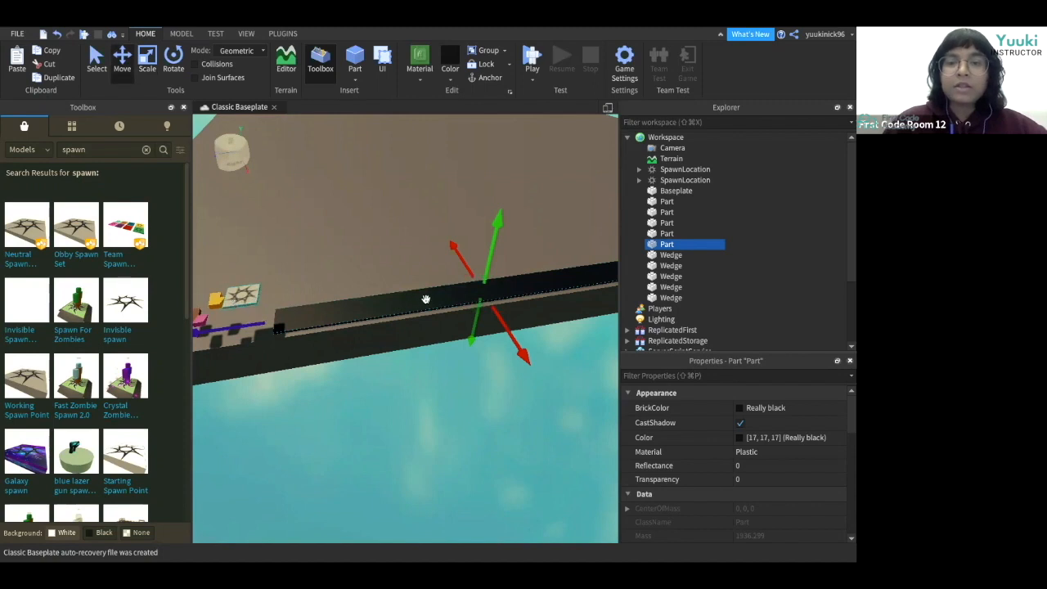
left_click_drag(483, 281, 481, 256)
right_click_drag(360, 264, 454, 413)
left_click(146, 57)
right_click_drag(322, 292, 306, 171)
left_click_drag(304, 157, 300, 136)
right_click_drag(300, 147, 295, 374)
left_click(118, 72)
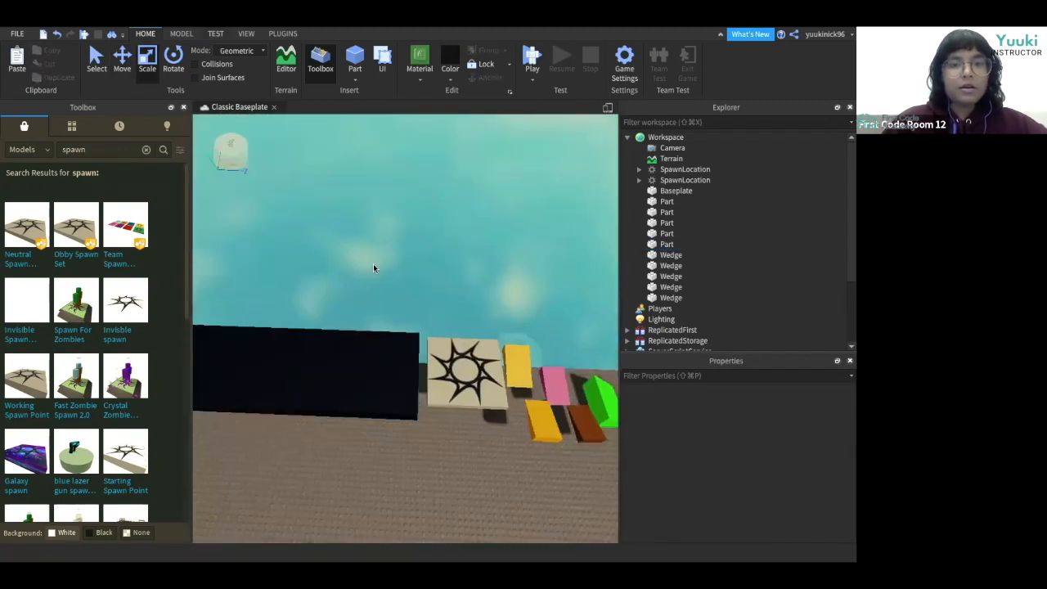
Move the black platform so its end sits flush against the spawn location.
left_click(389, 366)
left_click_drag(450, 377, 465, 377)
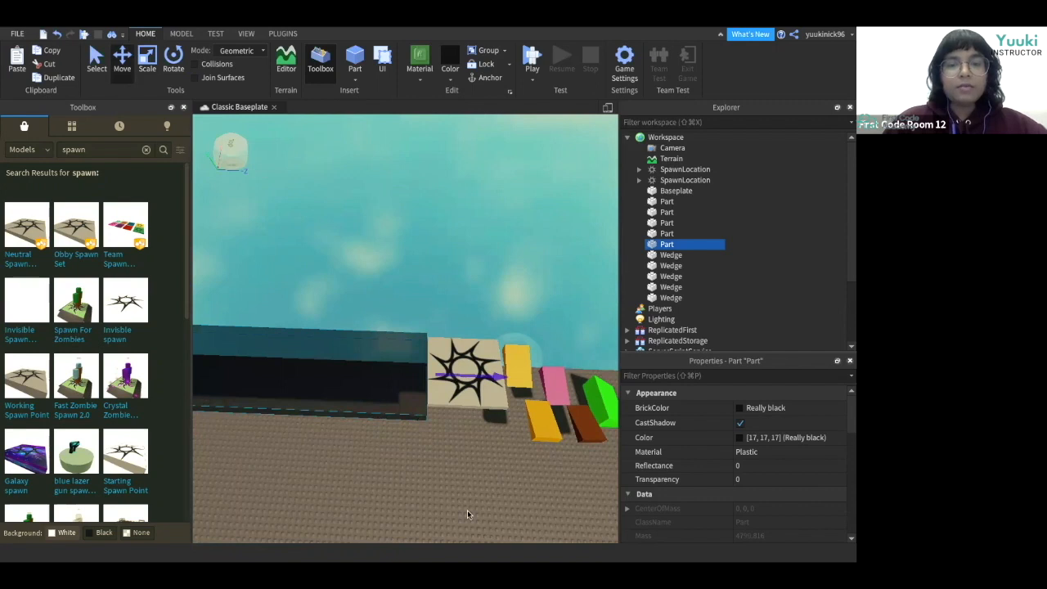
left_click(467, 510)
right_click_drag(468, 510, 467, 513)
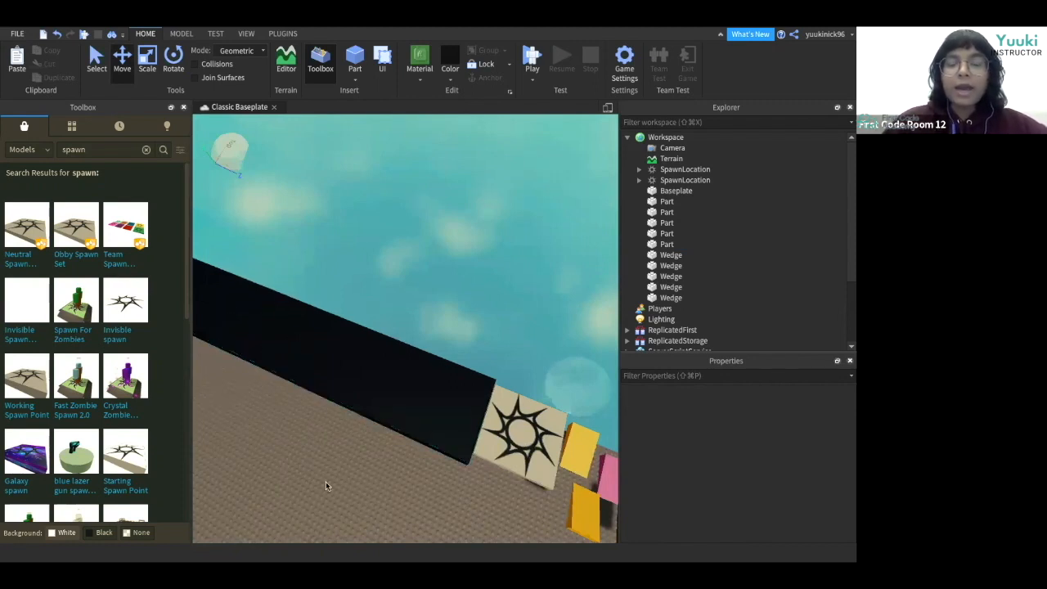
right_click_drag(326, 481, 326, 481)
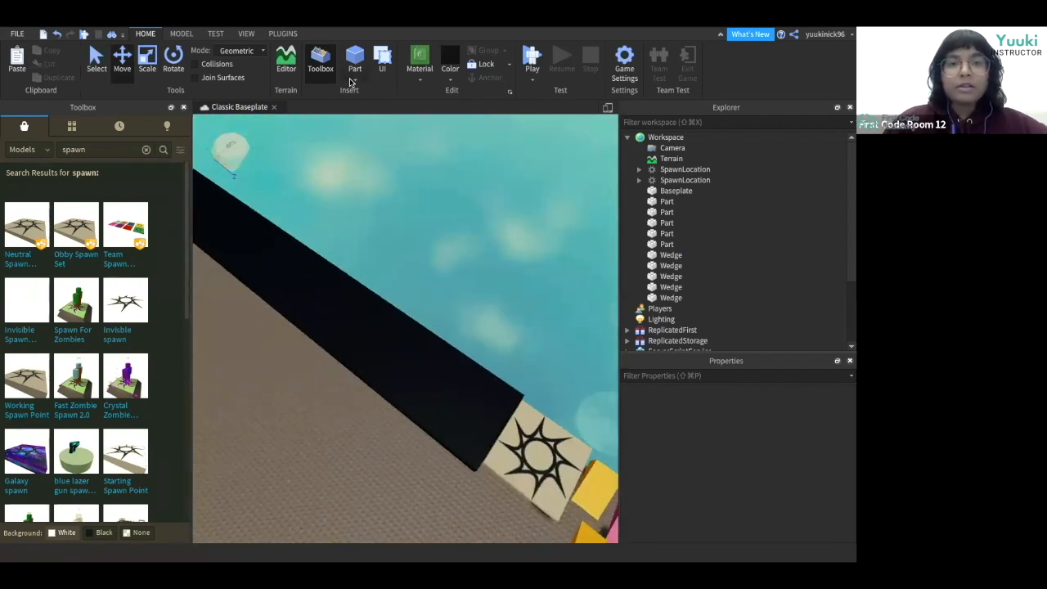
Insert a new Block part and color it Seashell.
left_click(350, 81)
left_click(360, 94)
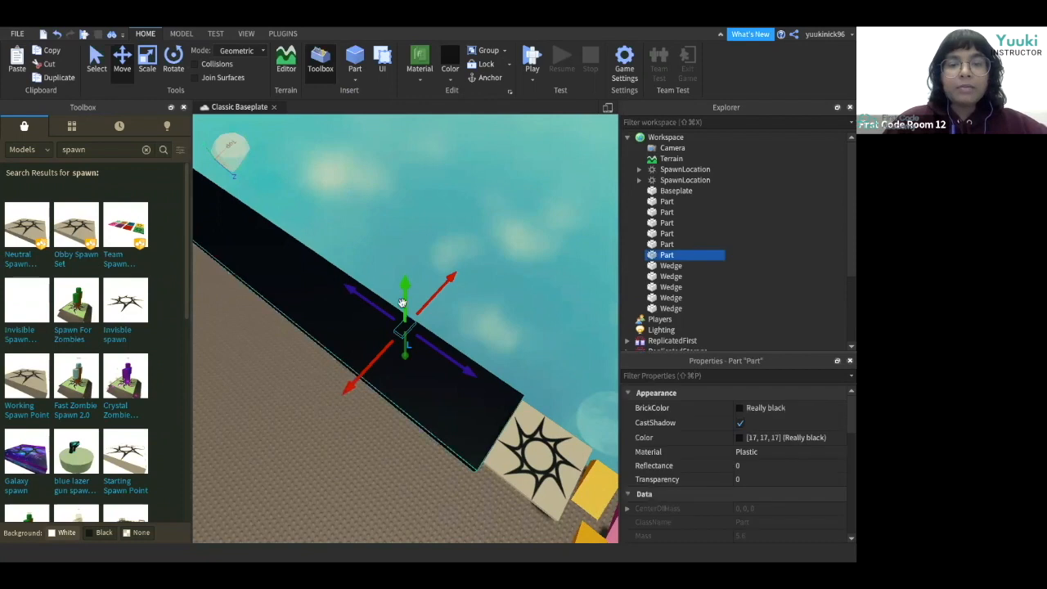
left_click(448, 78)
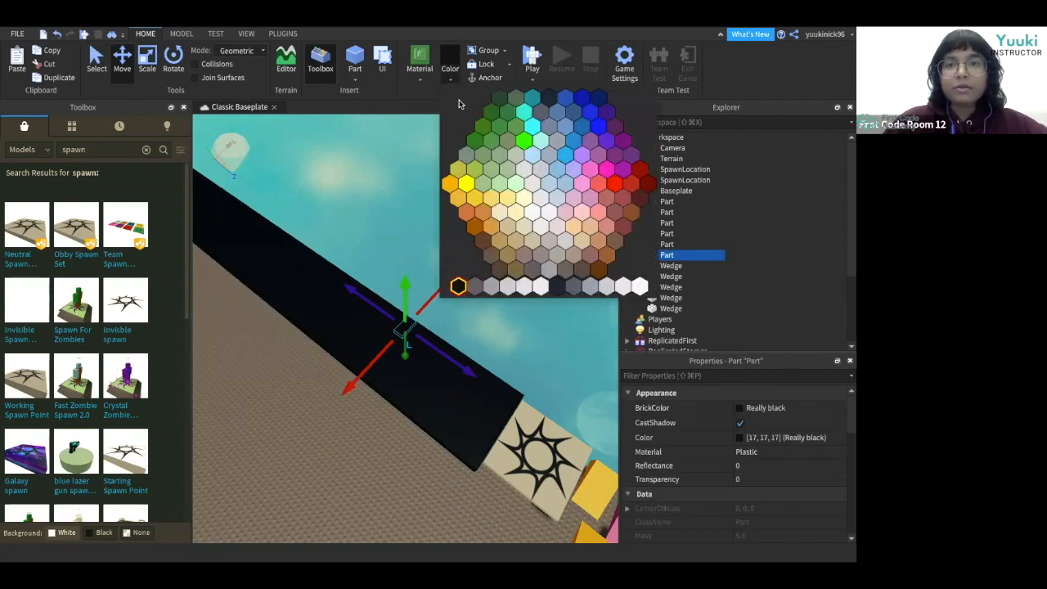
left_click(557, 230)
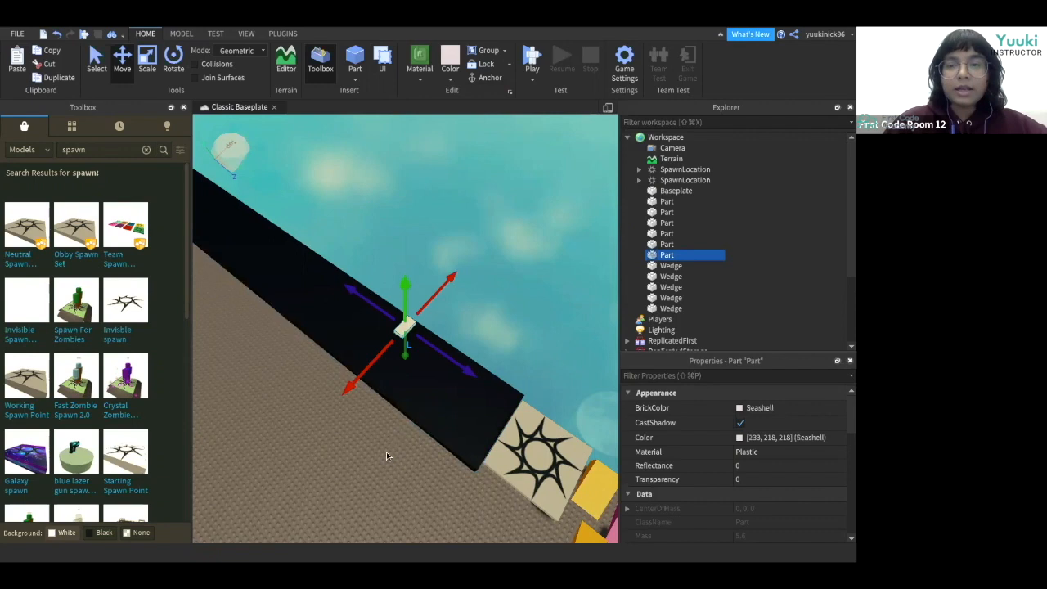
Rename the new Seashell part to Conveyor.
right_click(666, 256)
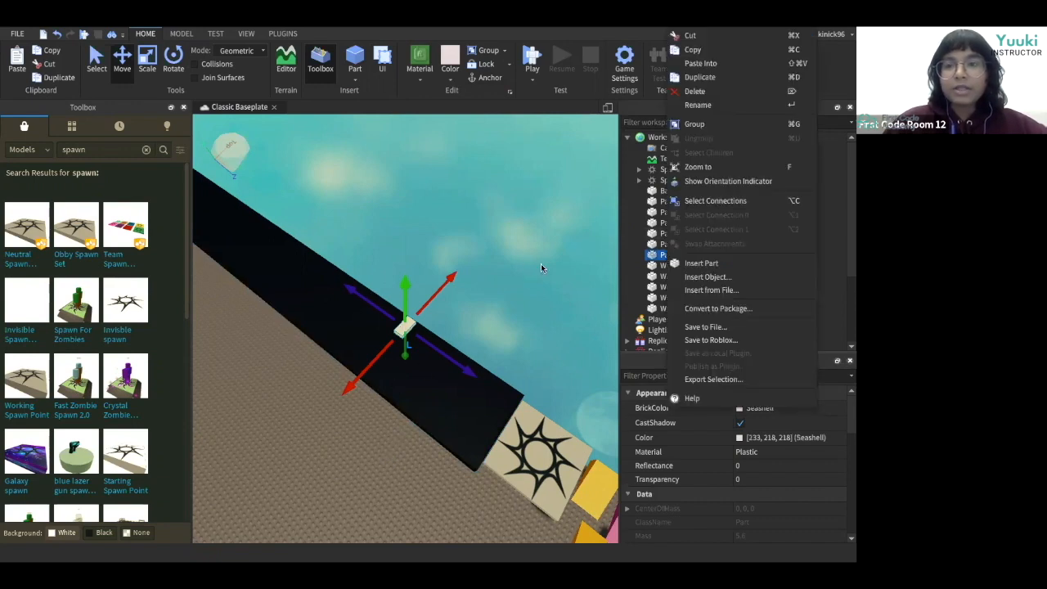
left_click(704, 105)
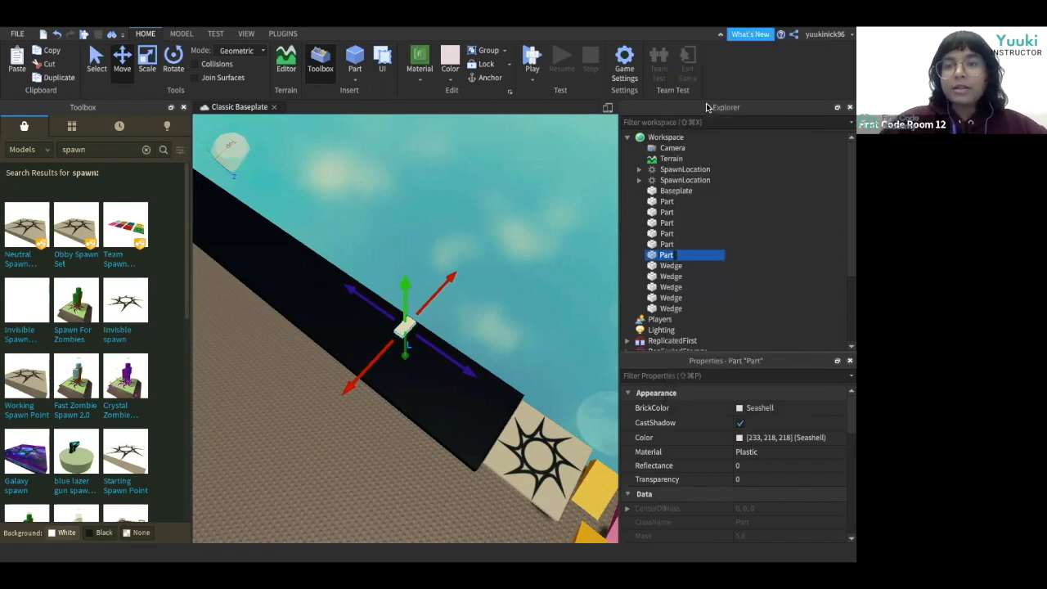
key("BackSpace")
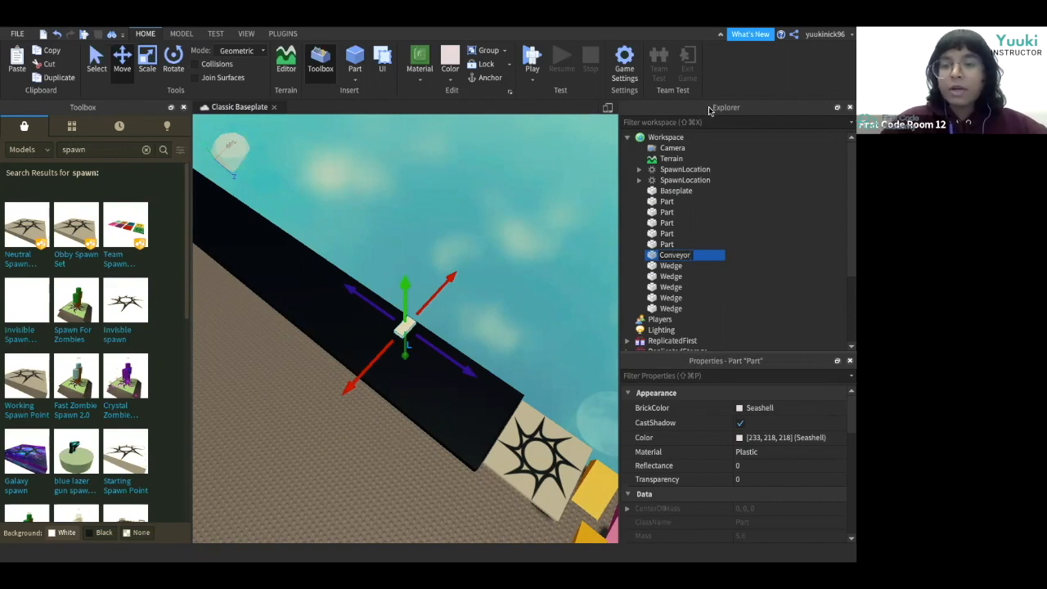
Move the Conveyor part onto the black platform next to the spawn location.
left_click(762, 287)
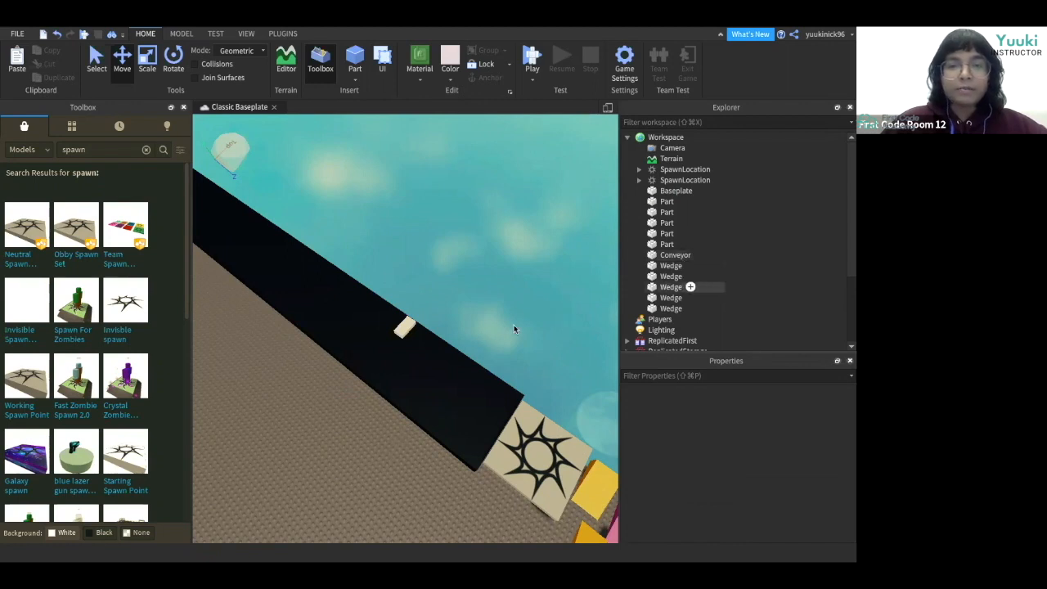
right_click_drag(315, 422, 315, 421)
left_click(392, 318)
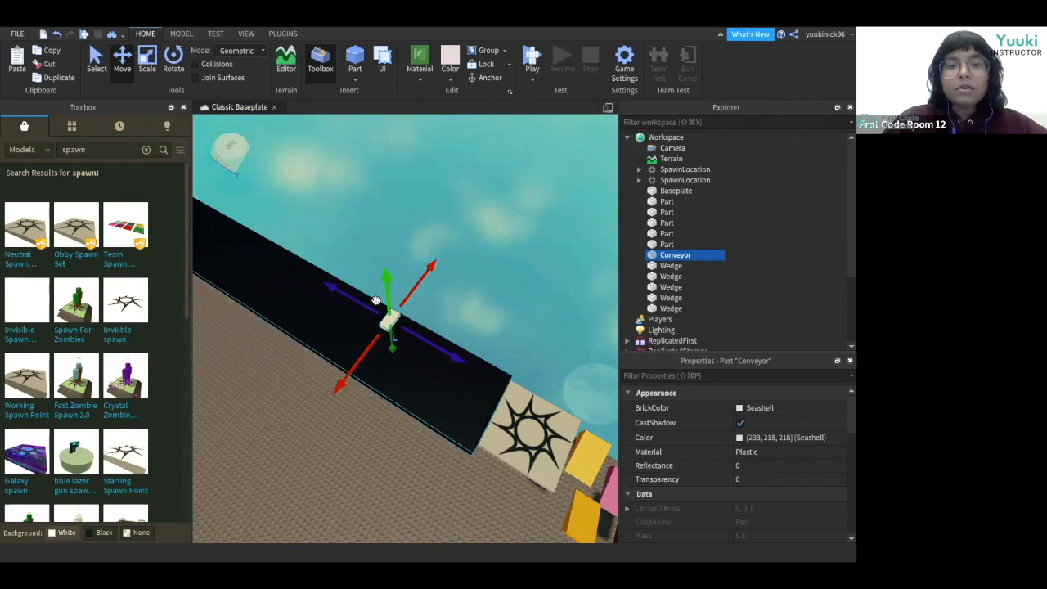
left_click_drag(392, 337, 483, 401)
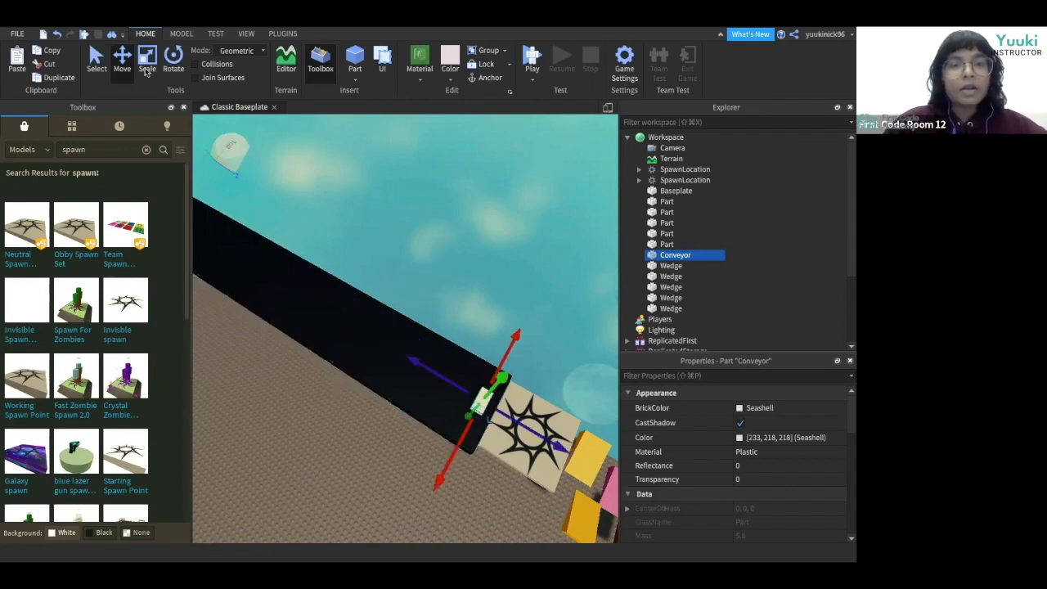
Stretch the Conveyor part lengthwise along the black platform with the Scale tool.
left_click(146, 70)
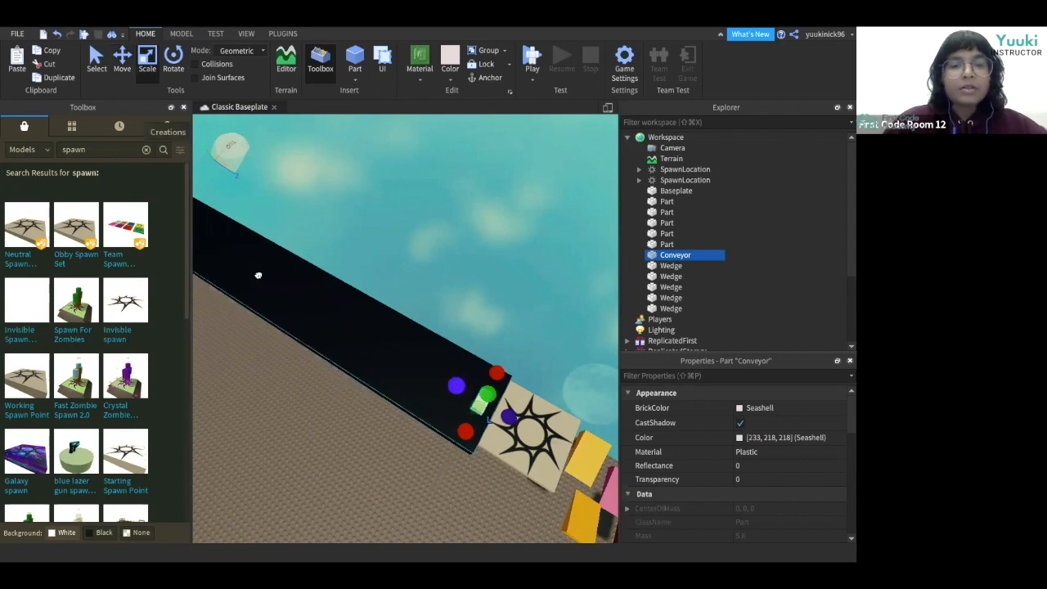
left_click_drag(259, 275, 218, 251)
key("super+z")
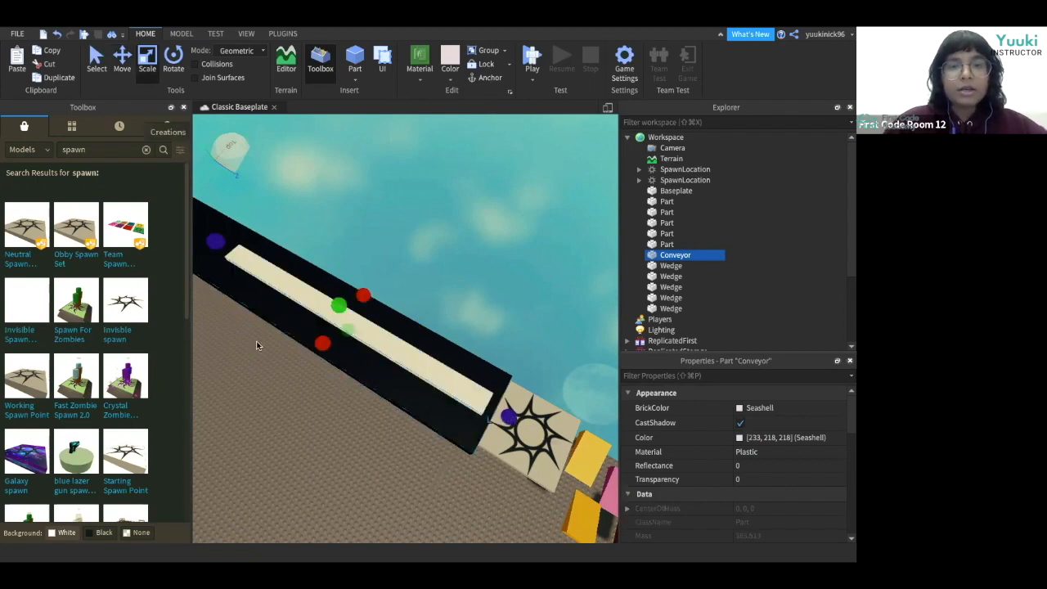
right_click_drag(256, 345, 365, 260)
left_click_drag(362, 262, 344, 241)
left_click(269, 391)
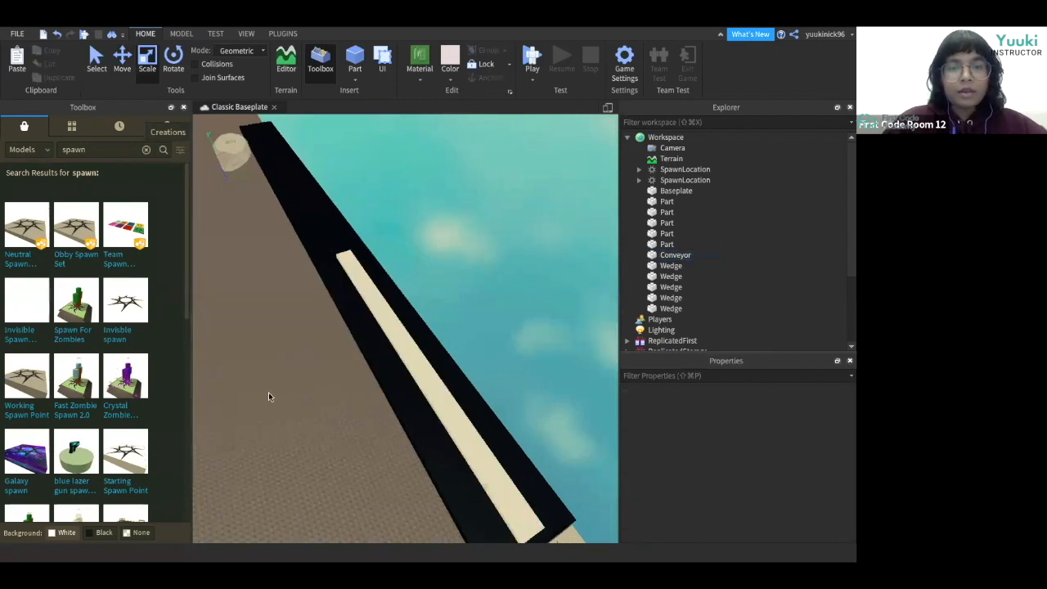
right_click_drag(269, 393, 271, 395)
right_click_drag(396, 350, 394, 347)
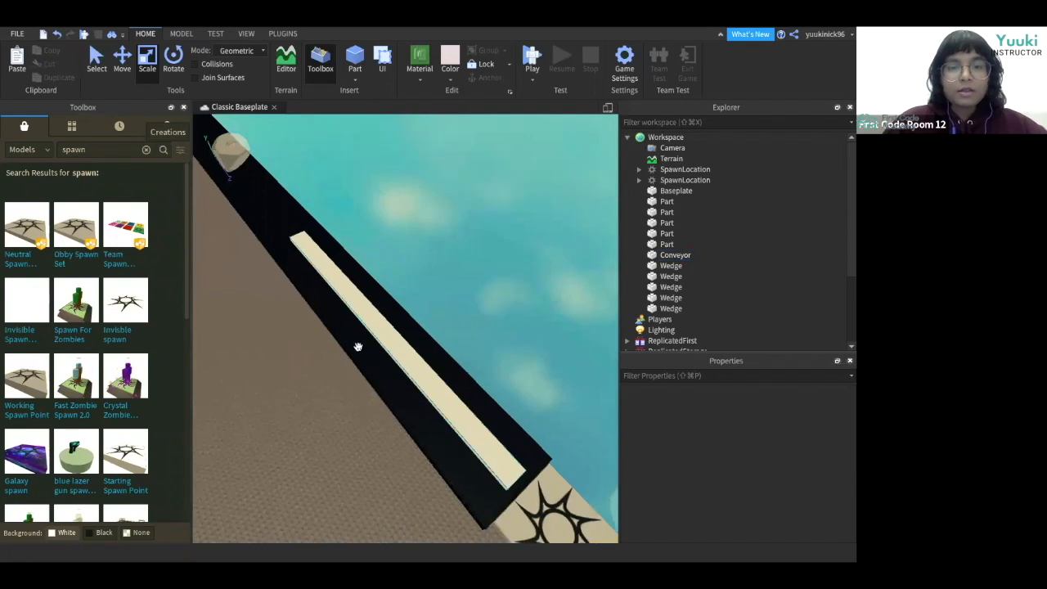
Widen the Conveyor part to cover most of the black platform's width.
left_click(358, 346)
left_click_drag(349, 352, 338, 356)
mouse_move(427, 298)
left_mouse_down()
mouse_move(405, 312)
mouse_move(413, 305)
left_mouse_up()
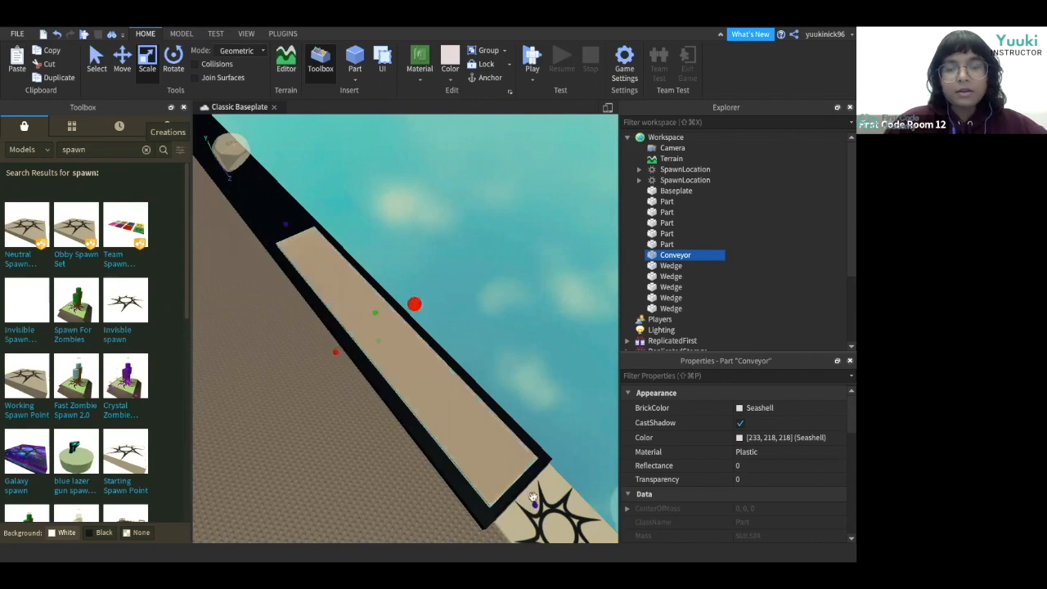
left_click_drag(538, 505, 543, 510)
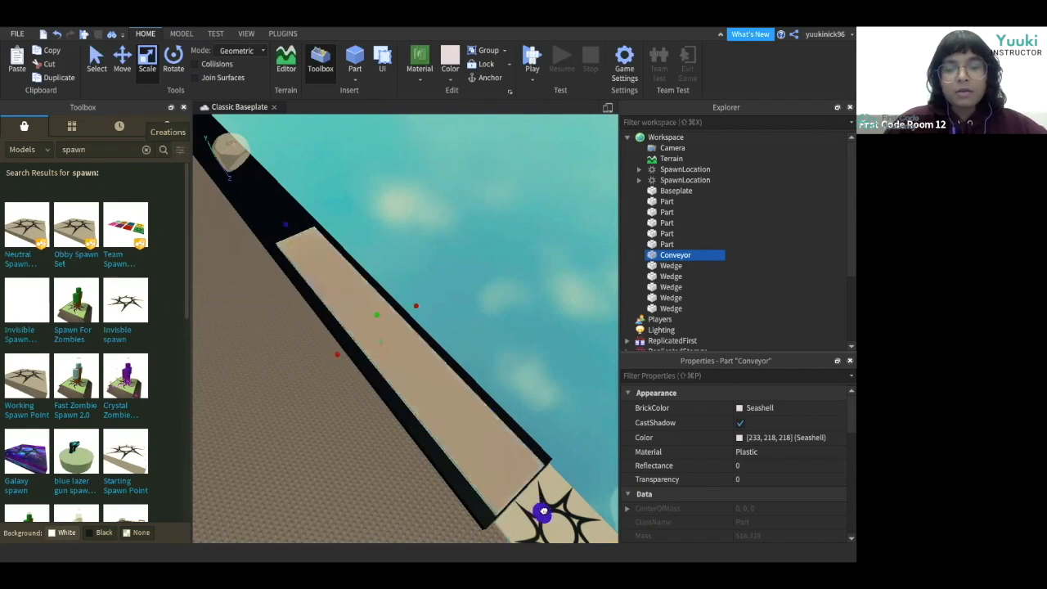
left_click(353, 520)
right_click_drag(353, 522, 352, 524)
left_click(361, 392)
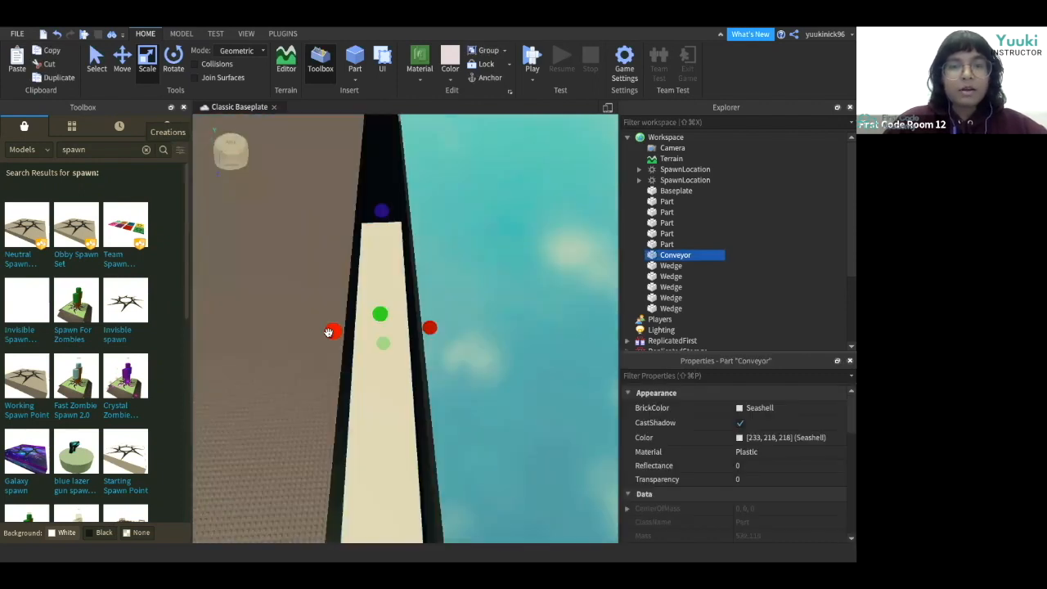
left_click(291, 359)
right_click_drag(291, 359, 299, 334)
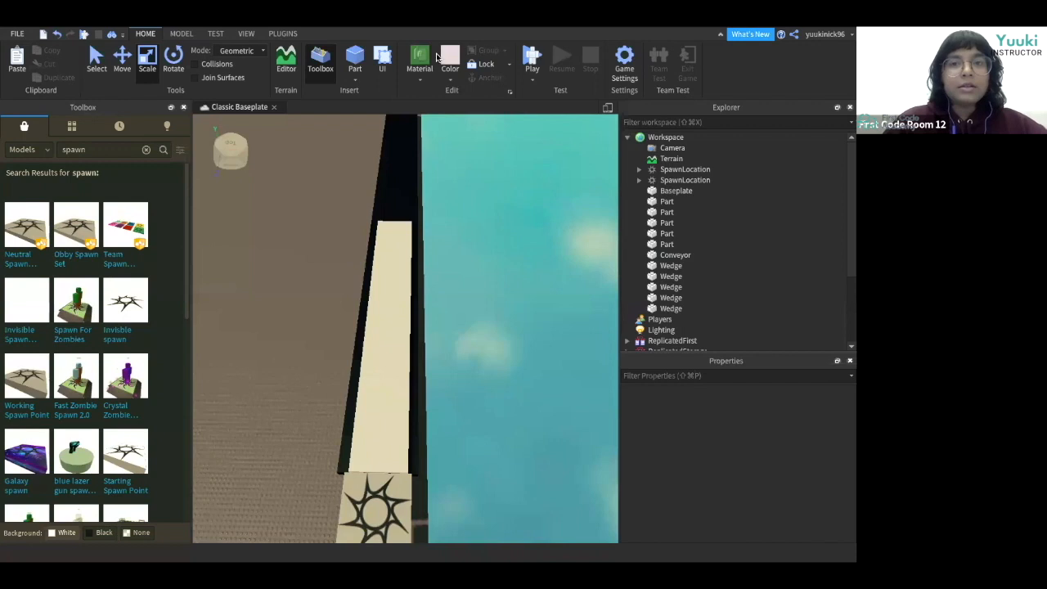
Insert a new block part and color it Really black.
left_click(448, 79)
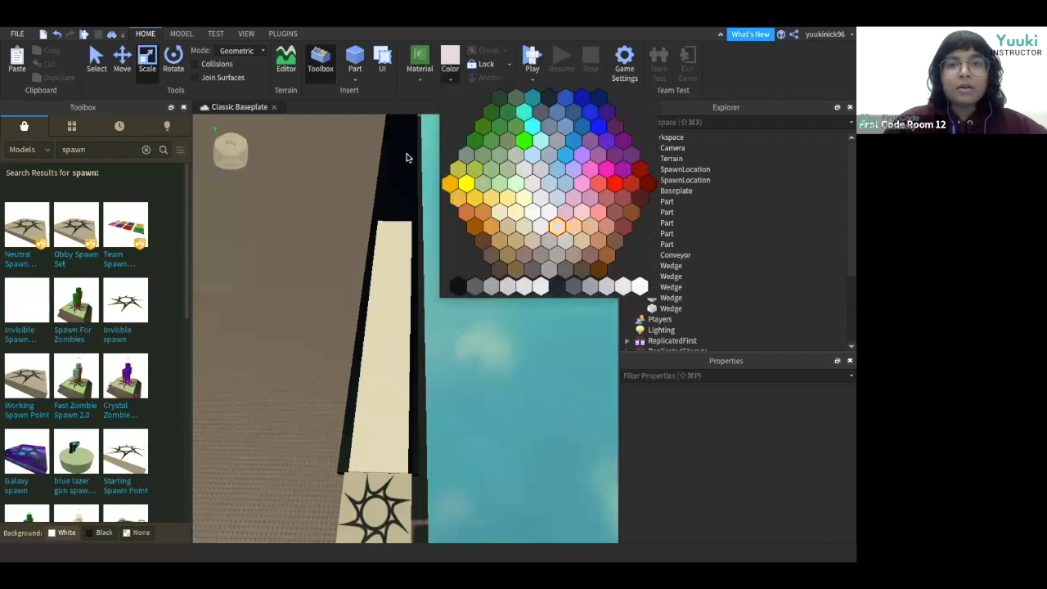
left_click(355, 79)
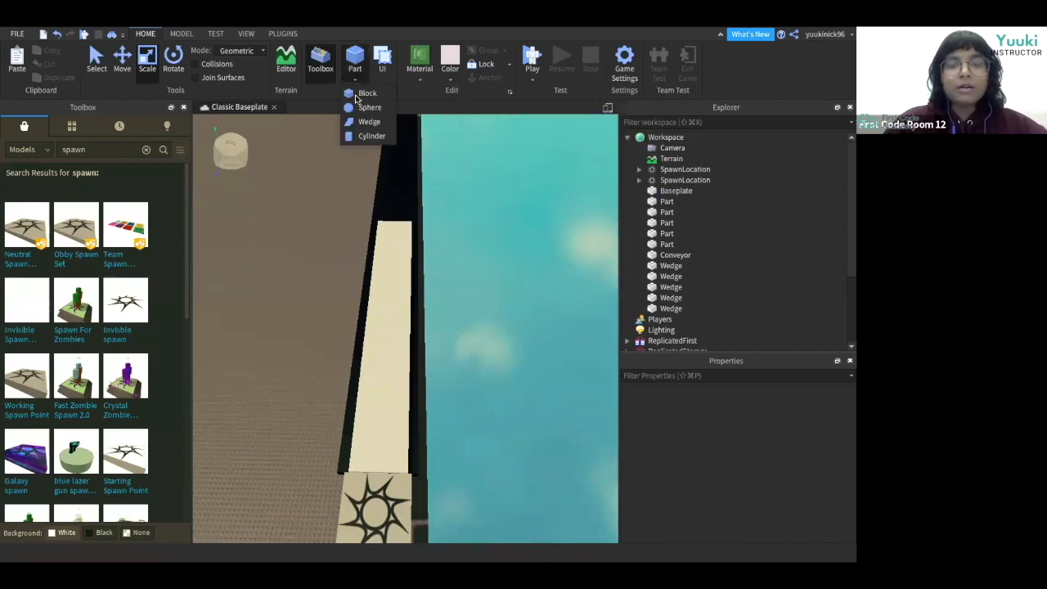
left_click(365, 93)
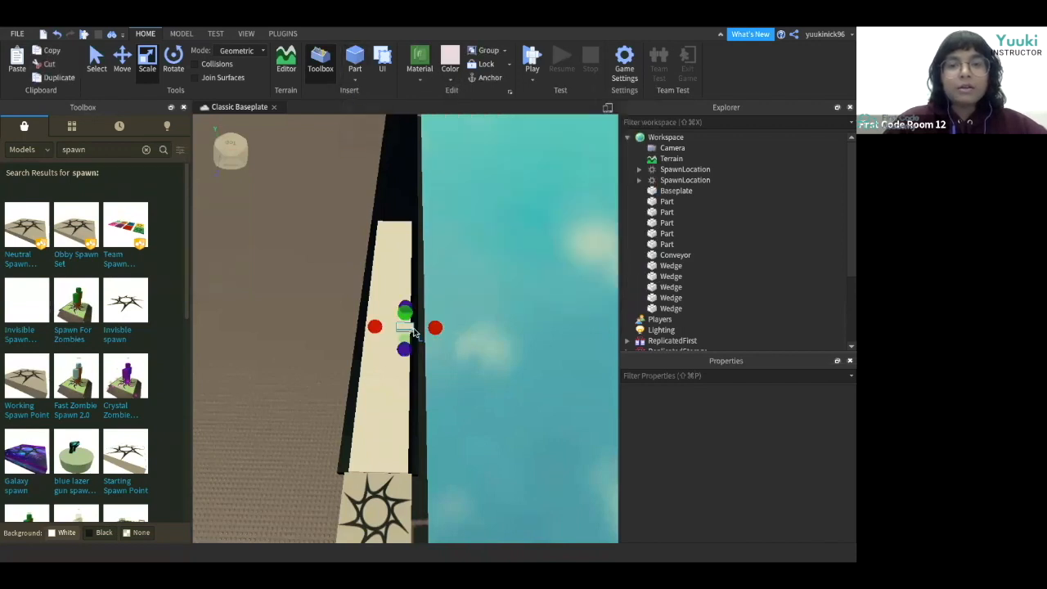
left_click(454, 81)
left_click(467, 291)
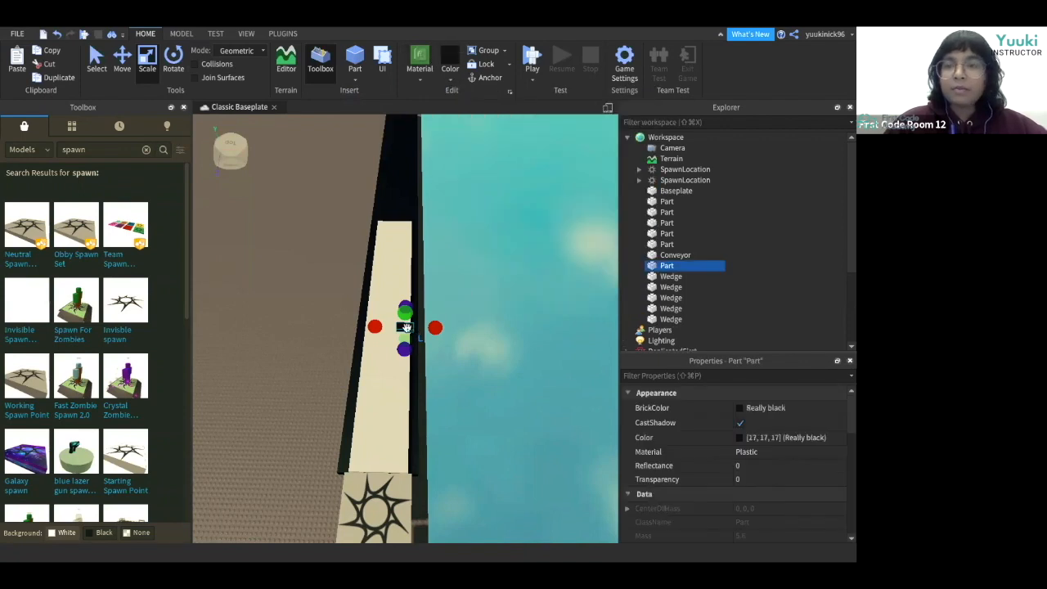
Stretch the new block lengthwise along the edge of the black platform with the Scale tool.
left_click_drag(402, 328, 378, 210)
left_click_drag(360, 356, 326, 509)
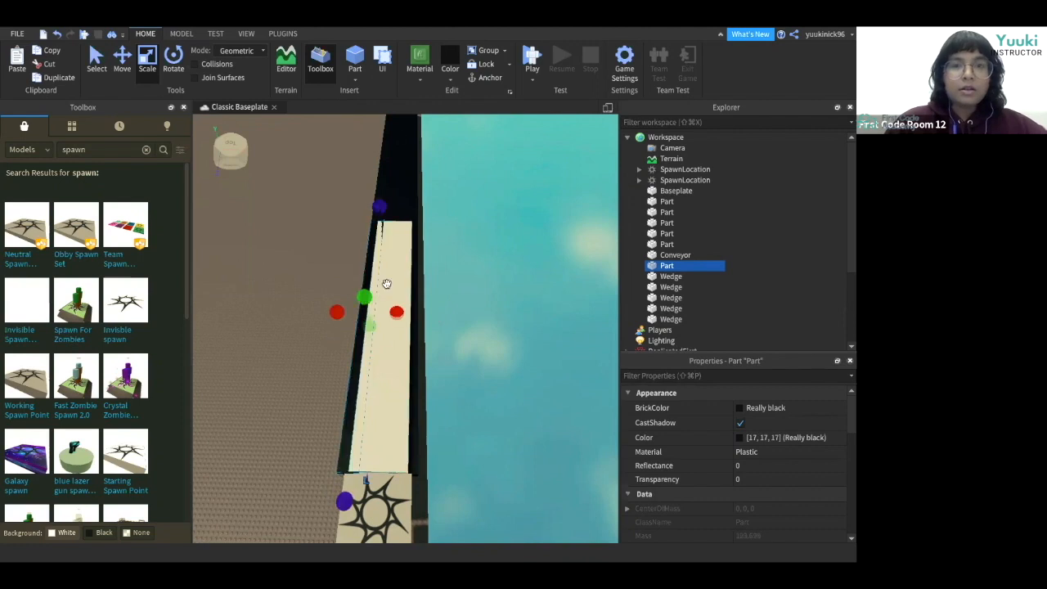
Color the block Neon orange and resize it into a side strip along the conveyor.
left_click(472, 213)
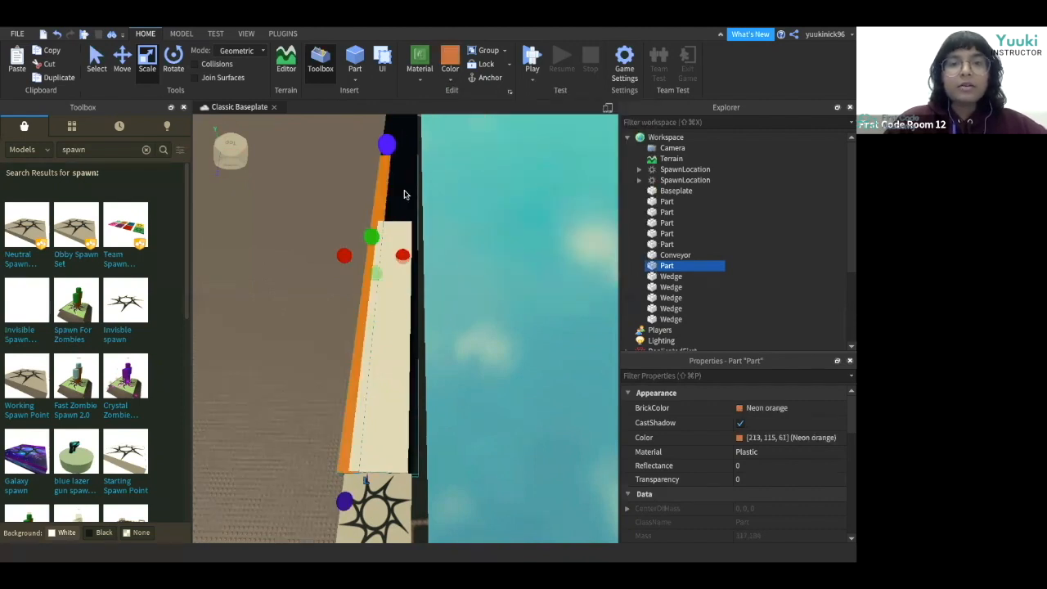
right_click_drag(404, 194, 348, 189)
left_click_drag(365, 193, 369, 141)
left_click(276, 262)
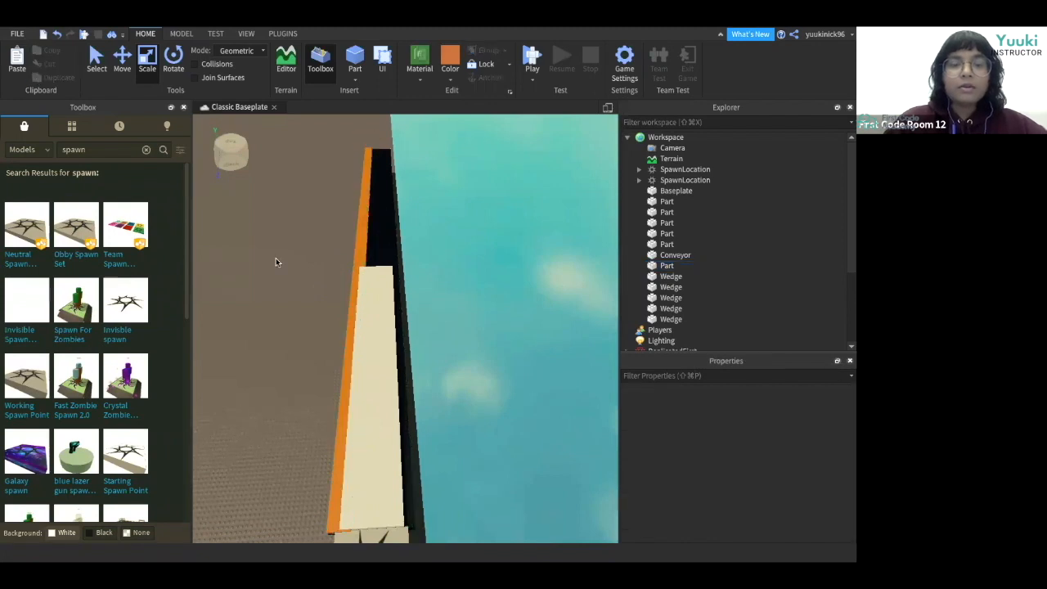
right_click_drag(275, 262, 276, 263)
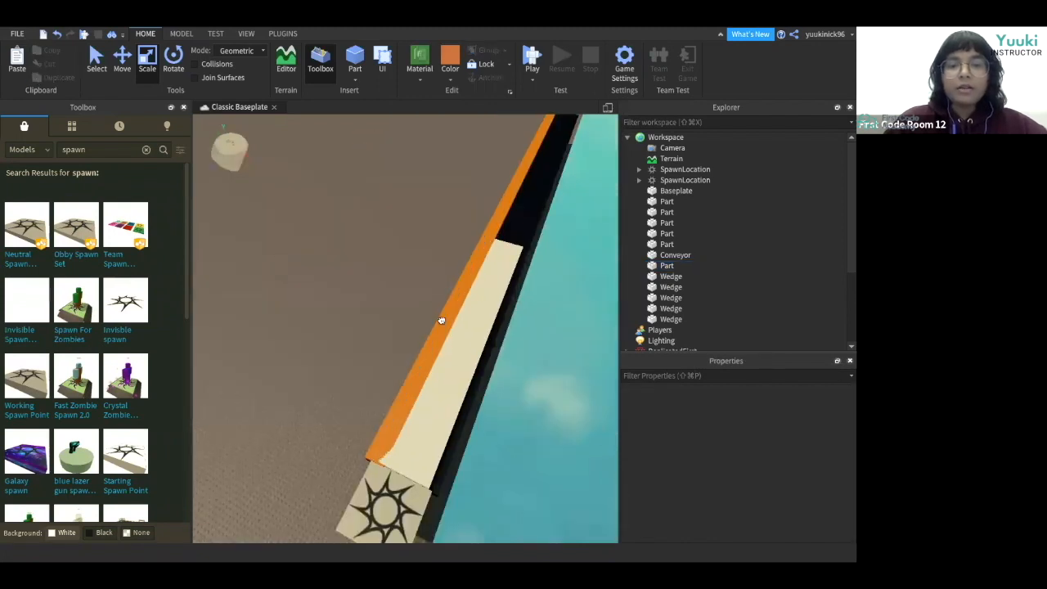
Adjust the orange part's size and position beside the conveyor, switching to the Move tool.
left_click(496, 219)
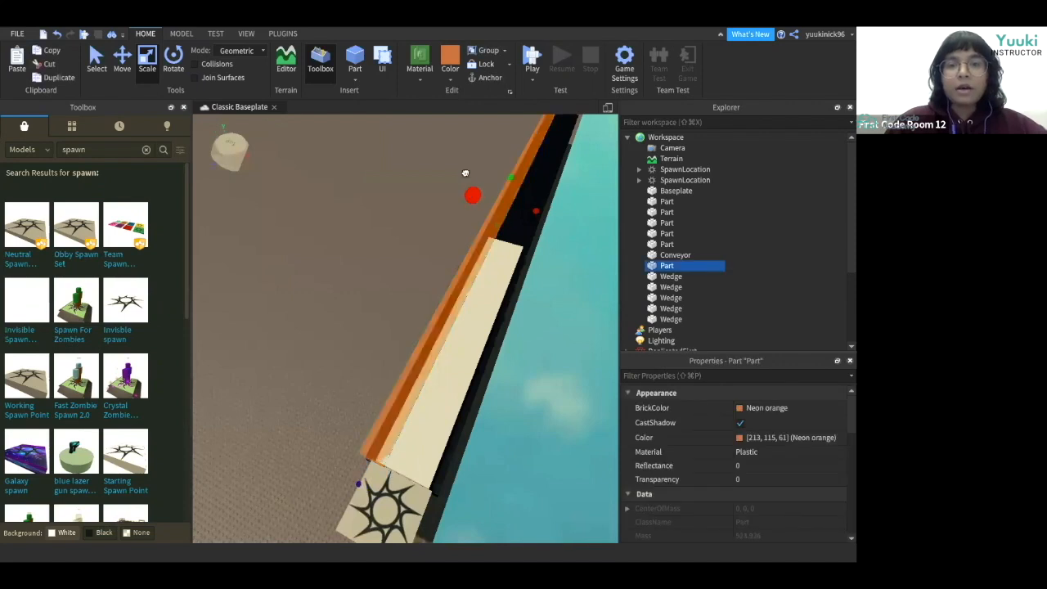
left_click_drag(463, 169, 463, 169)
left_click(383, 285)
right_click_drag(384, 285, 375, 283)
left_click(448, 275)
left_click_drag(448, 264, 448, 240)
left_click_drag(467, 291, 456, 285)
left_click(387, 259)
right_click_drag(388, 259, 388, 261)
scroll(387, 261, "up", 3)
left_click(427, 316)
right_click_drag(428, 316, 427, 315)
scroll(427, 316, "down", 3)
left_click(122, 61)
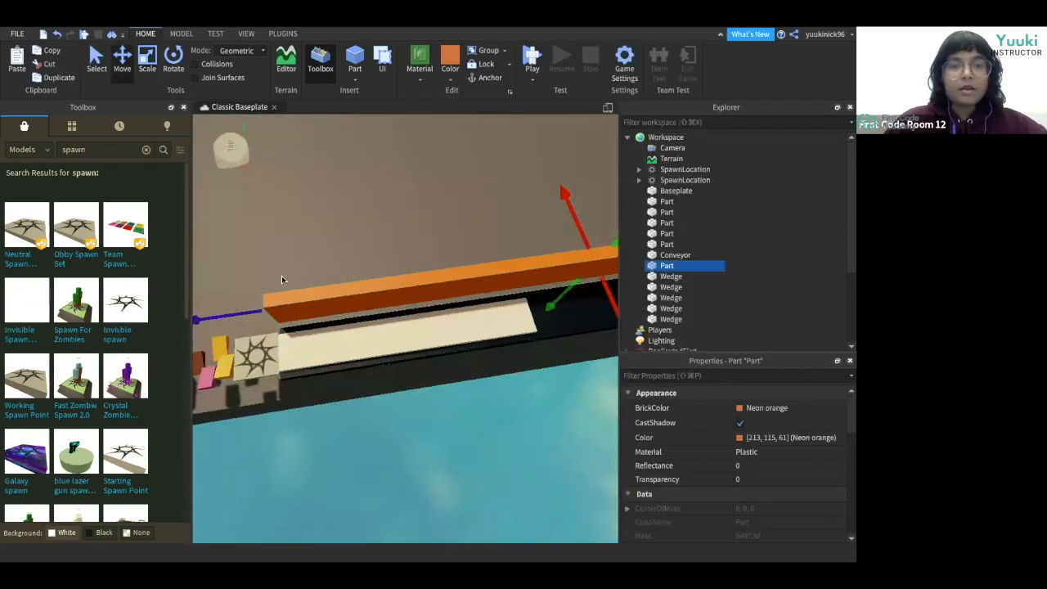
Close the Toolbox, Explorer and Properties panels to enlarge the viewport.
left_click(183, 107)
left_click(850, 107)
left_click(850, 107)
Reshape the orange part into a tall slanted wall along the conveyor's left side with the Scale tool.
right_click_drag(564, 319, 564, 321)
left_click_drag(535, 317, 542, 323)
left_click(543, 323)
right_click_drag(579, 336, 526, 325)
scroll(578, 336, "up", 3)
scroll(578, 336, "up", 2)
key("ctrl+3")
left_click(535, 384)
left_click(603, 343)
scroll(526, 326, "down", 3)
left_click(526, 325)
left_click_drag(449, 235, 465, 236)
left_click(469, 328)
right_click_drag(469, 327, 471, 328)
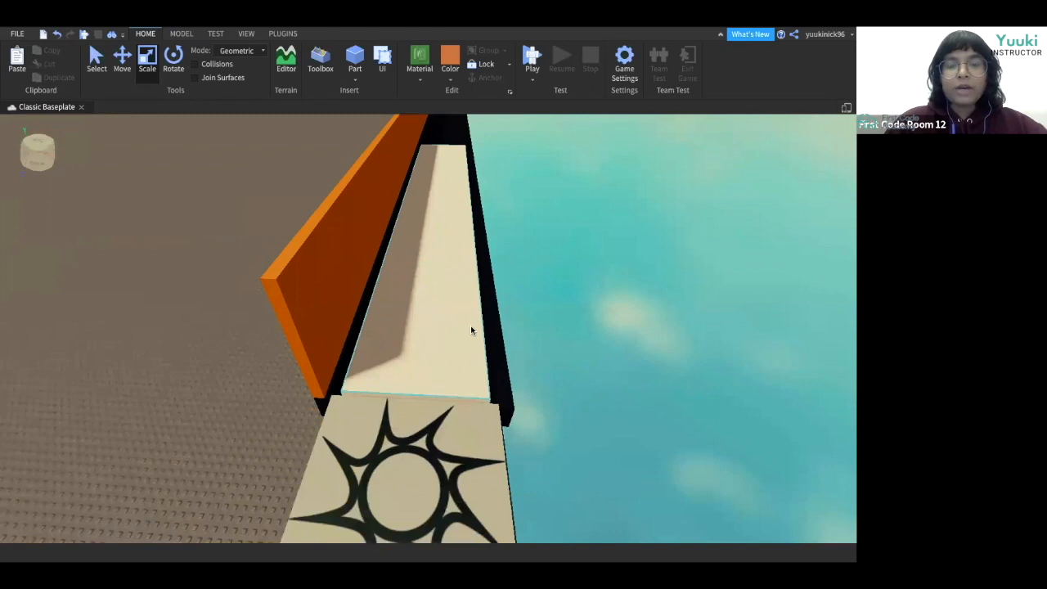
Duplicate the orange wall and place the copy along the conveyor's right side.
left_click(296, 305)
right_click_drag(296, 305, 296, 307)
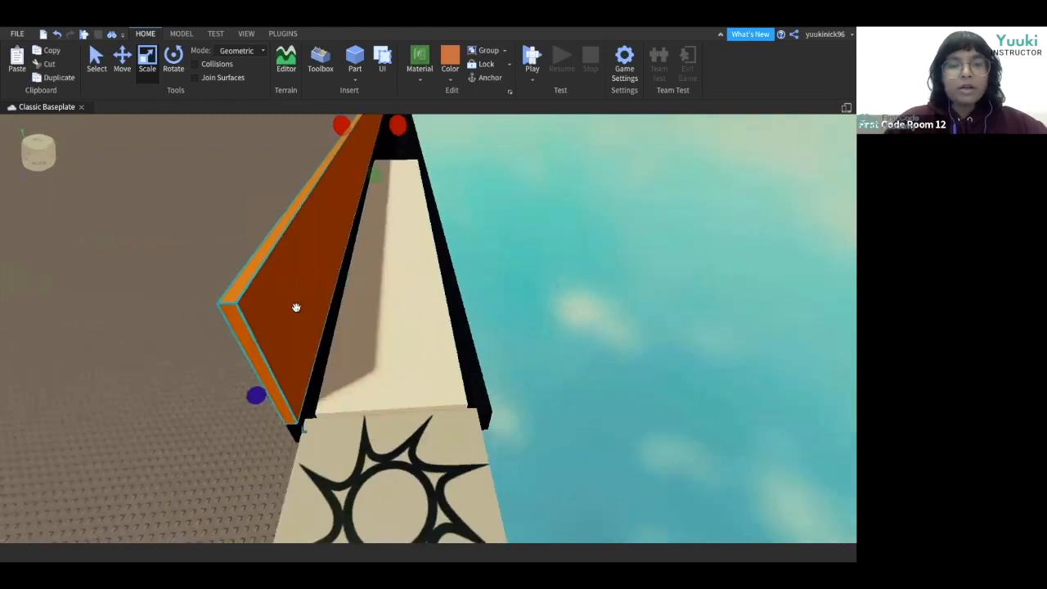
key("ctrl+d")
left_click_drag(219, 199, 485, 384)
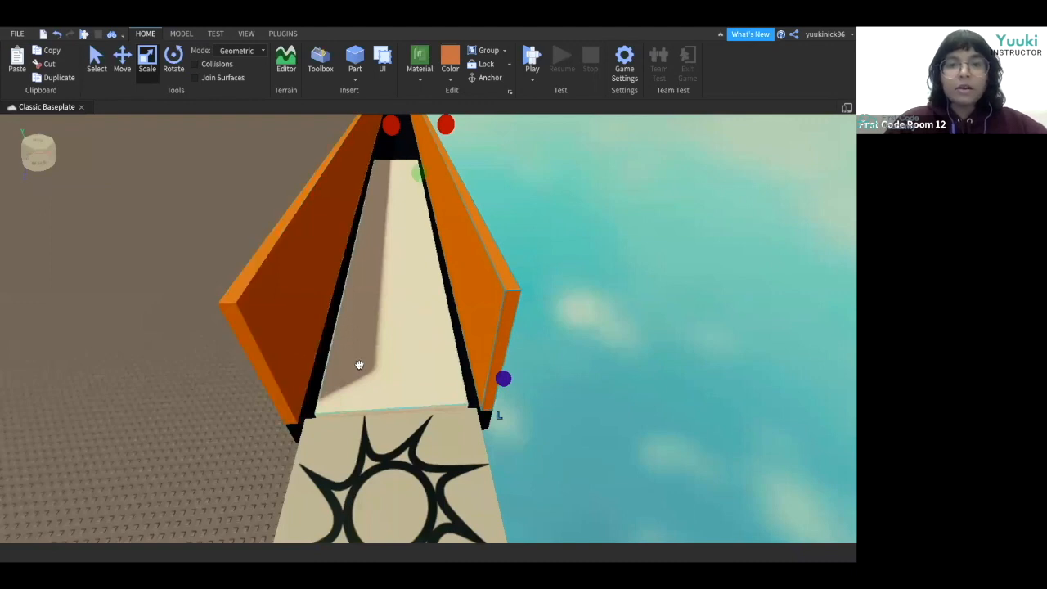
Nudge the two orange walls slightly outward to widen the gap over the conveyor.
right_click_drag(359, 365, 359, 365)
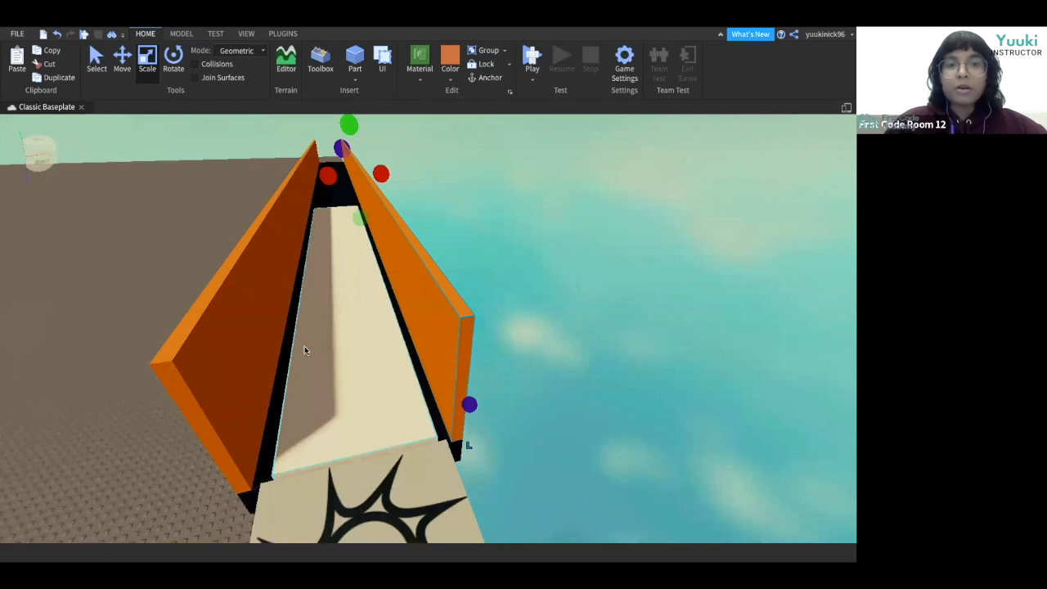
left_click(350, 331)
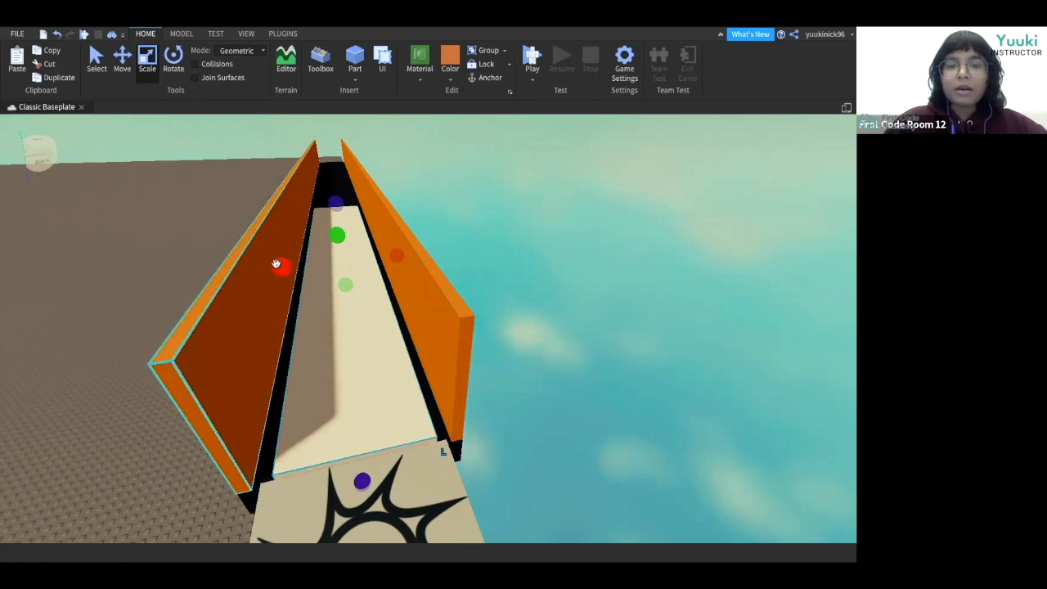
left_click_drag(277, 266, 274, 266)
left_click_drag(396, 257, 403, 258)
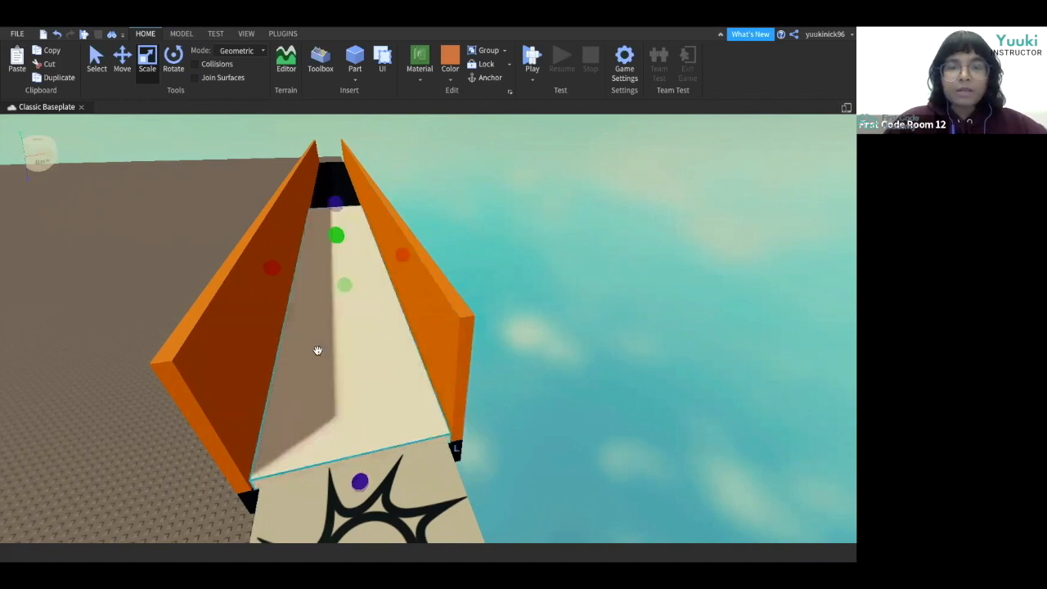
left_click(411, 324)
right_click_drag(411, 324, 410, 325)
Insert a cylinder part between the orange walls.
key("d")
key("d")
scroll(411, 322, "up", 3)
scroll(411, 321, "up", 3)
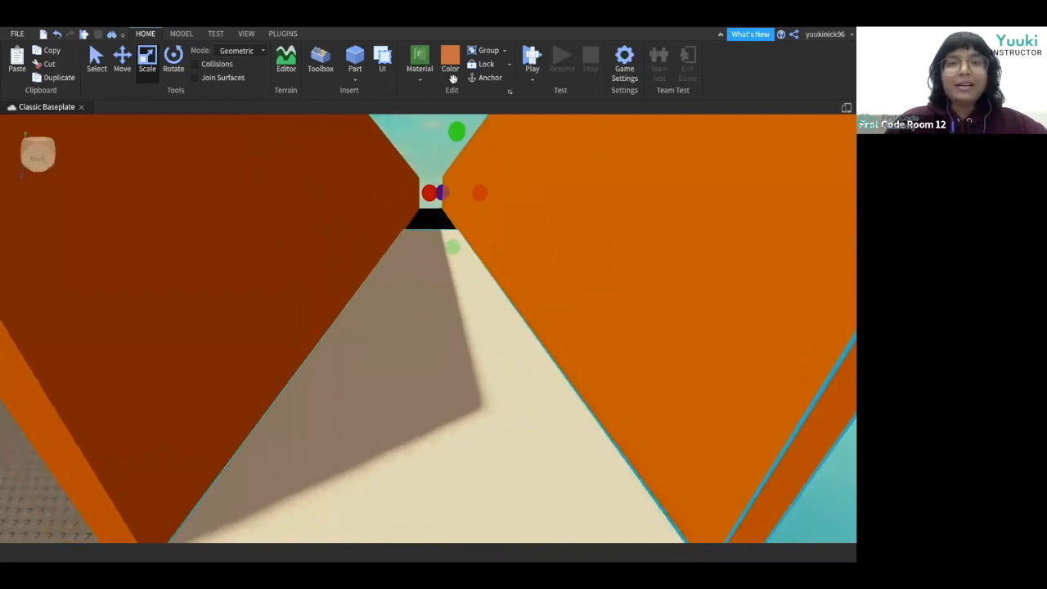
left_click(355, 80)
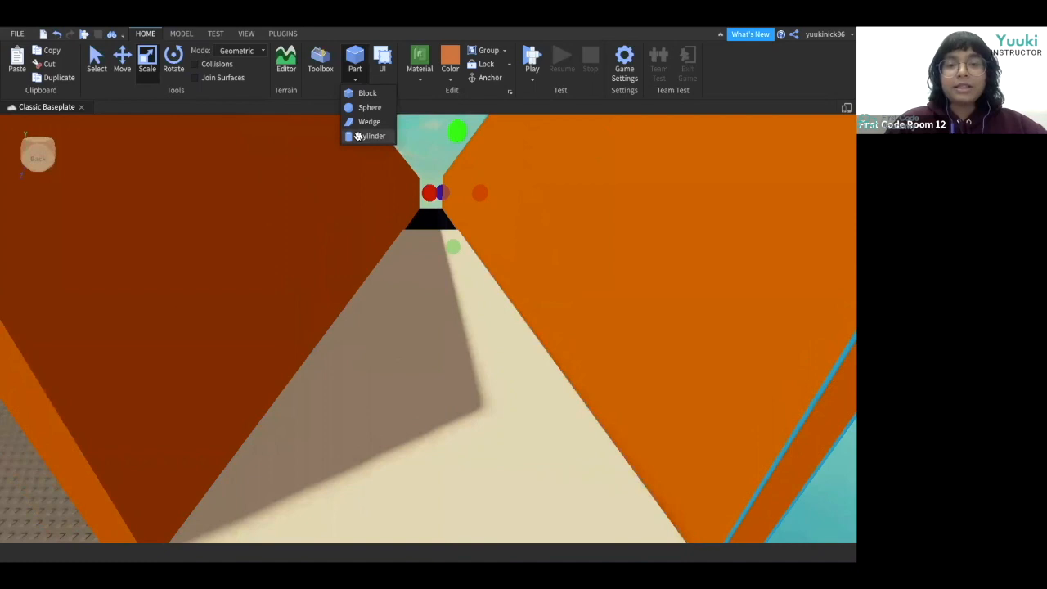
left_click(360, 137)
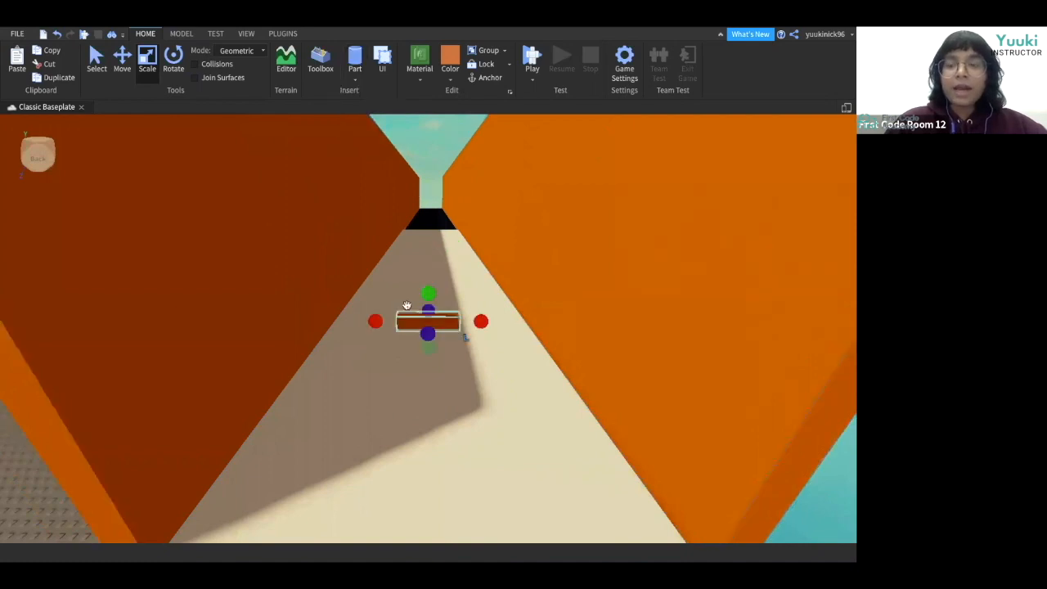
Set the cylinder's material to Neon and its color to bright red.
left_click(420, 80)
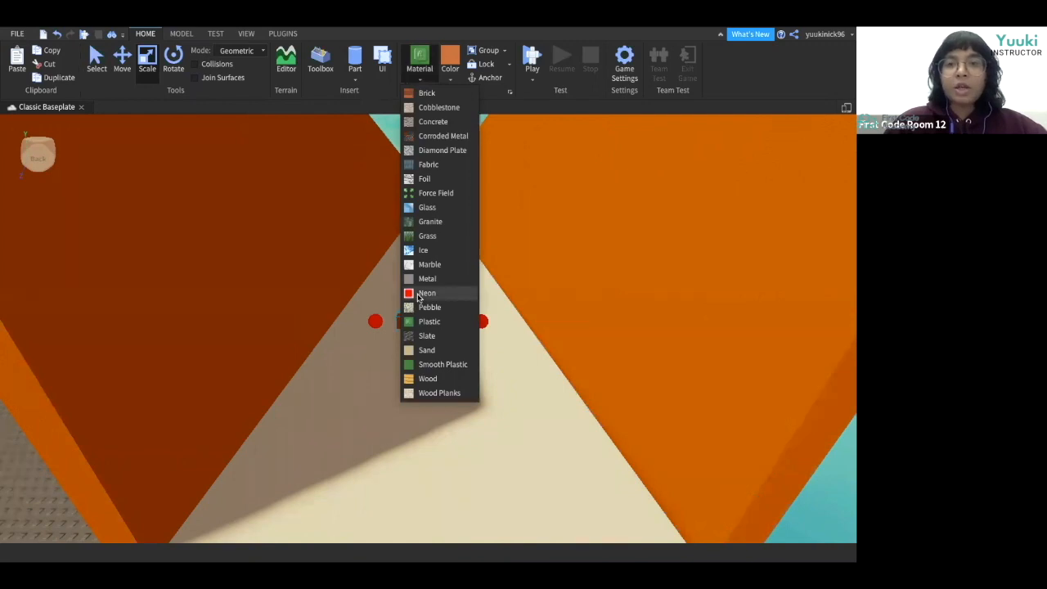
left_click(429, 293)
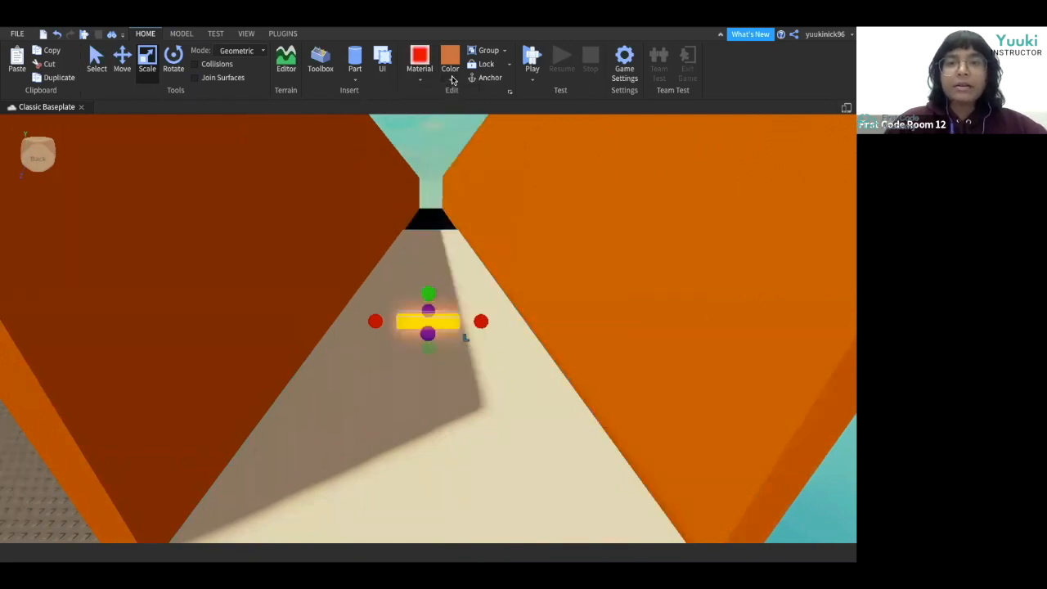
left_click(450, 79)
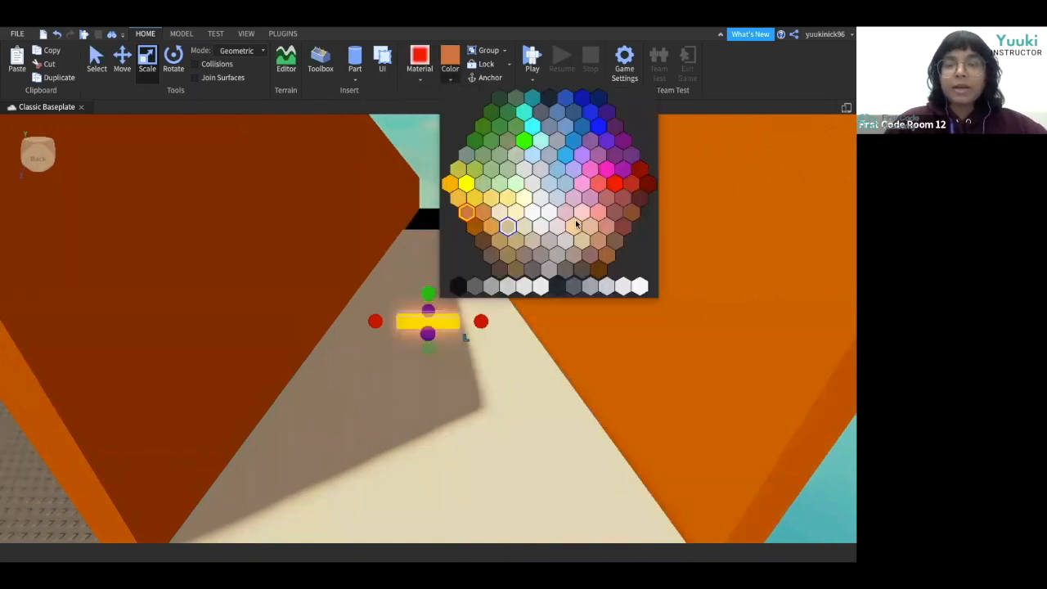
left_click(615, 184)
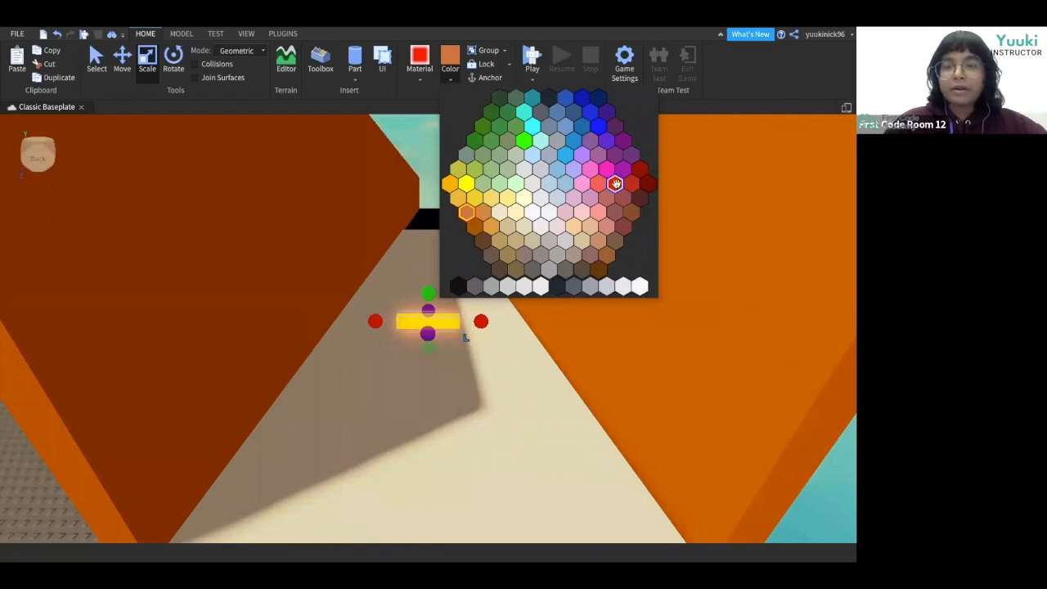
Stretch the red cylinder sideways so it spans the gap between the orange walls.
right_click_drag(502, 393, 500, 392)
right_click_drag(423, 341, 363, 302)
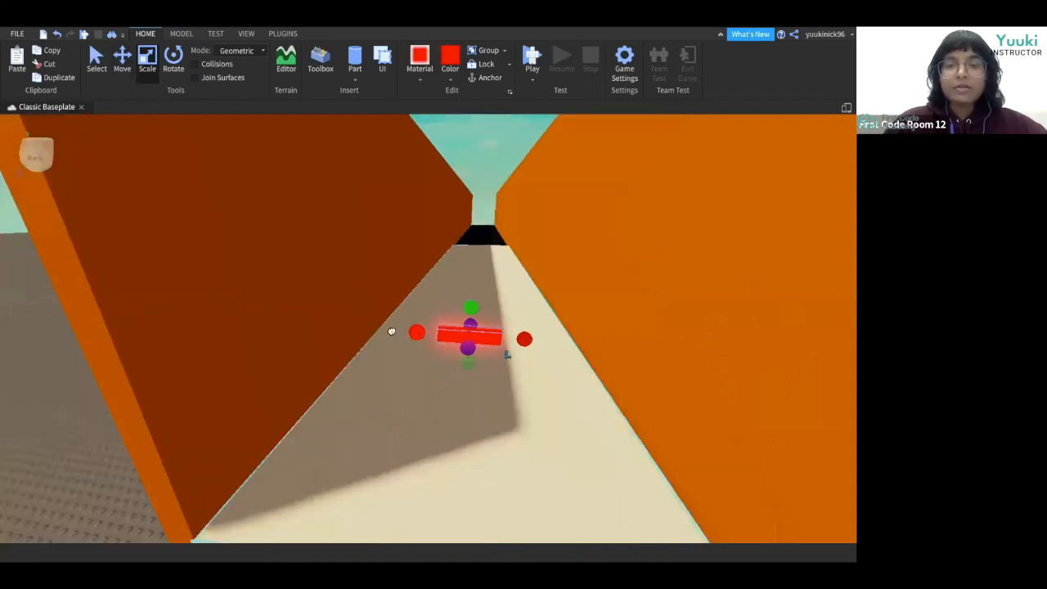
left_click_drag(374, 328, 352, 323)
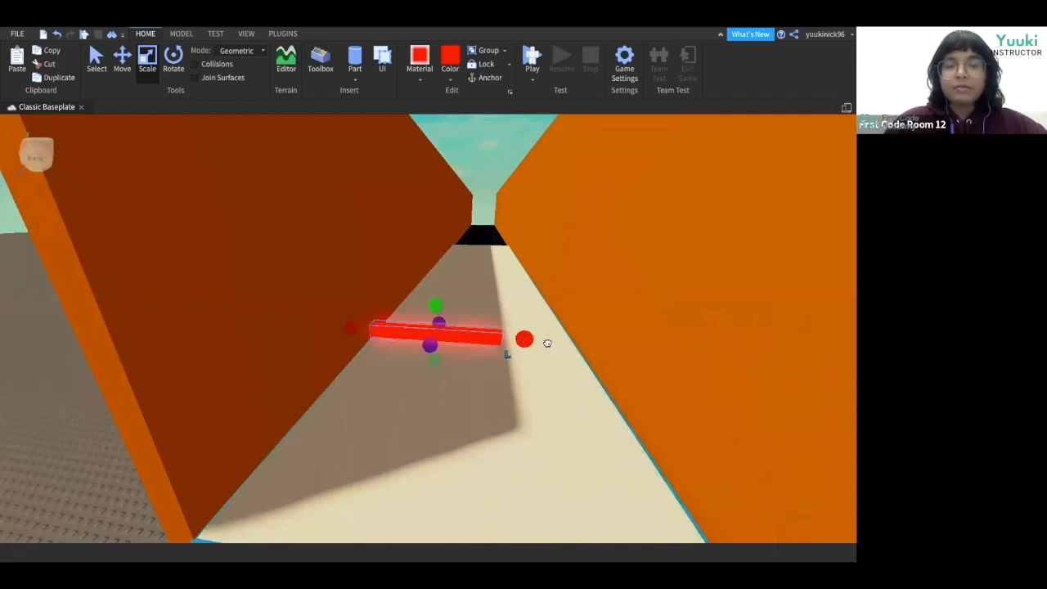
left_click_drag(525, 339, 607, 345)
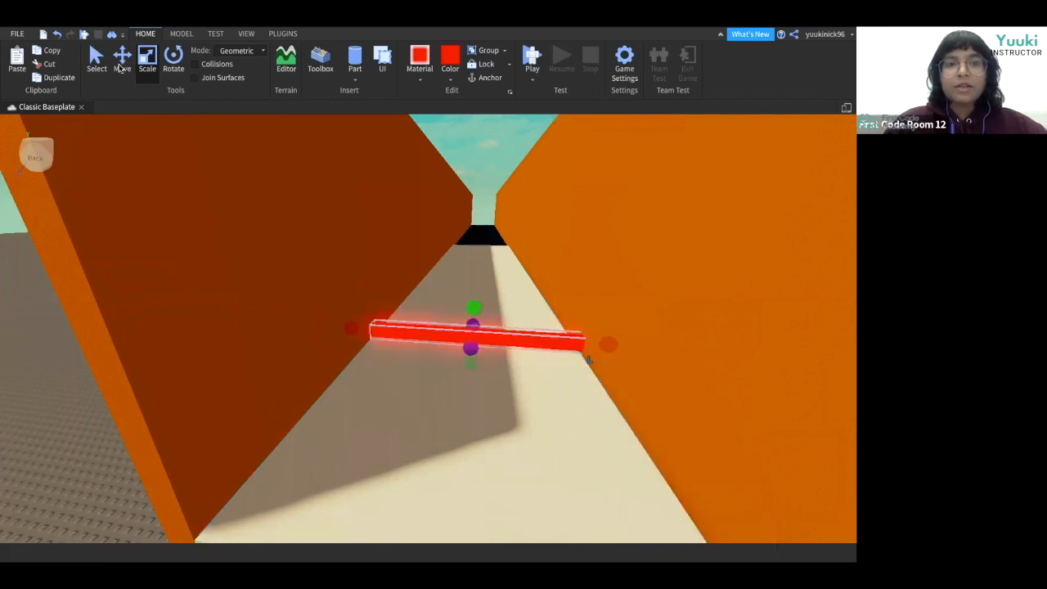
Raise the red cylinder slightly above the conveyor with the Move tool.
key("ctrl+2")
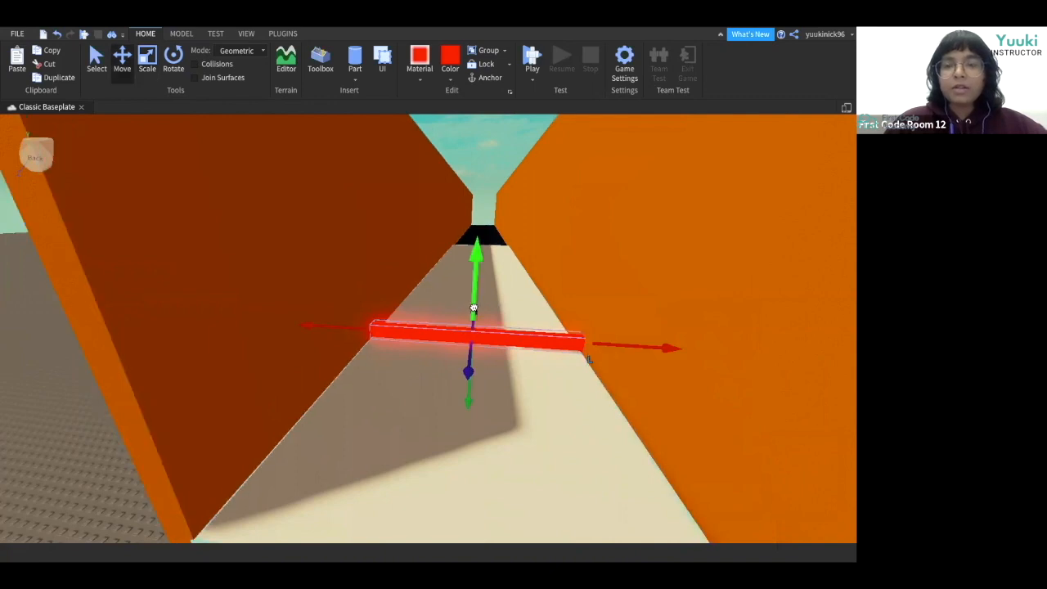
left_click_drag(474, 308, 475, 295)
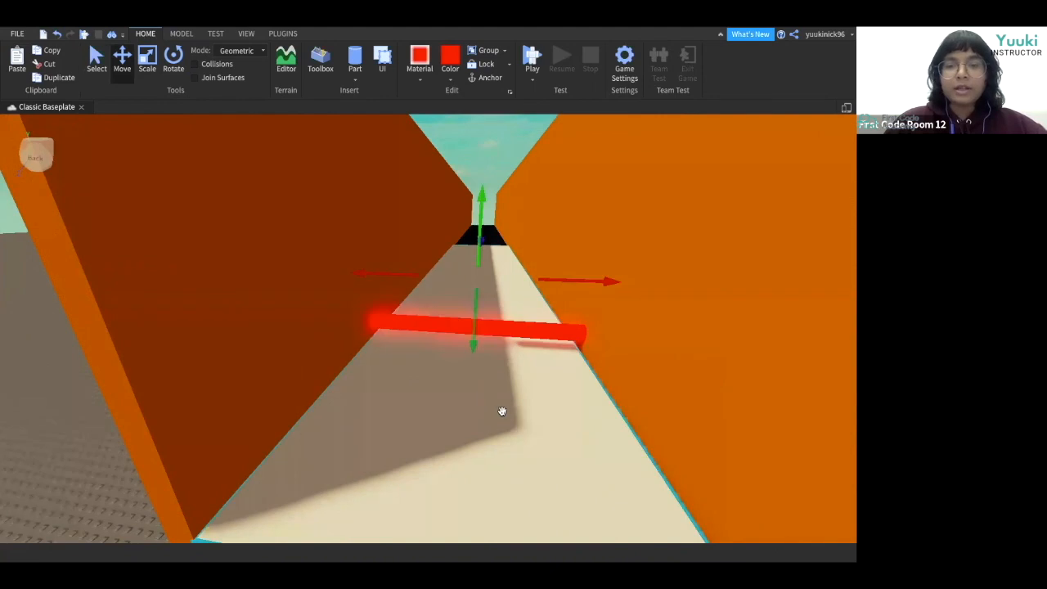
right_click_drag(502, 411, 502, 410)
Inspect the red cylinder's position between the walls from several camera angles.
key("q")
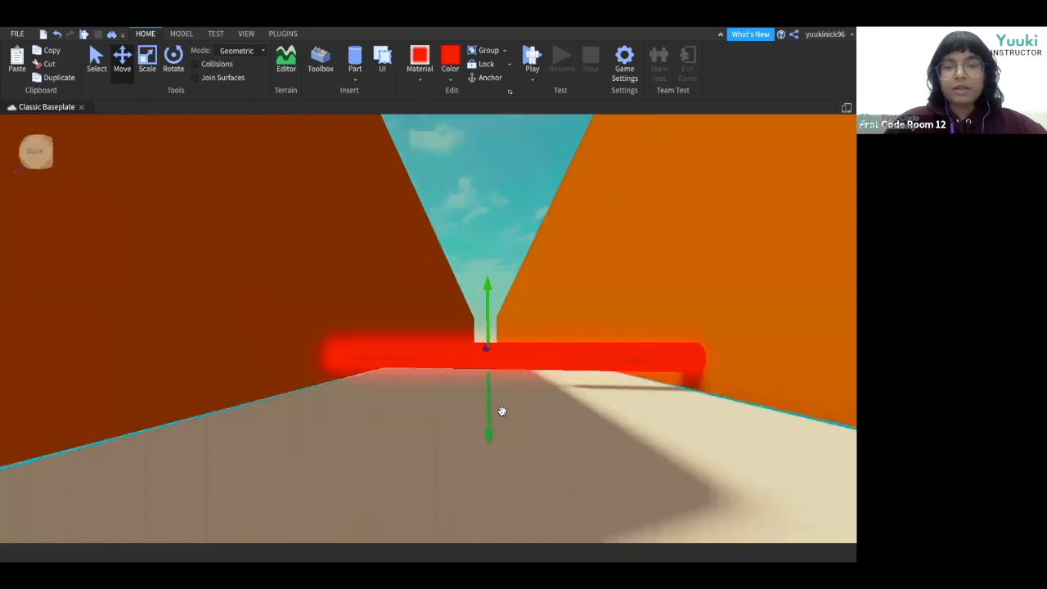
right_click_drag(705, 389, 706, 389)
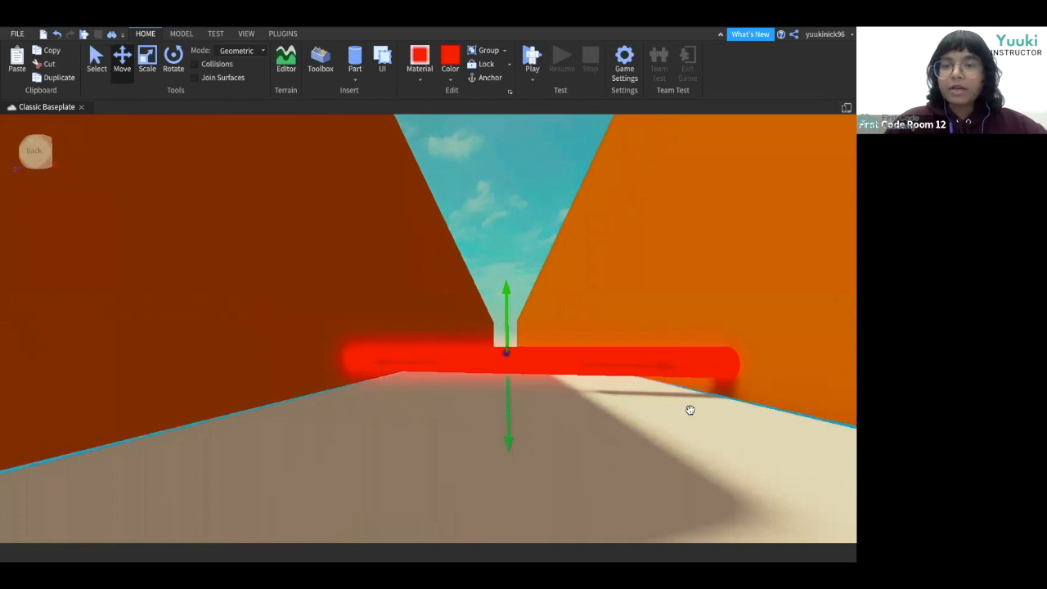
key("s")
right_click_drag(605, 446, 605, 448)
key("e")
key("e")
right_click_drag(511, 410, 512, 410)
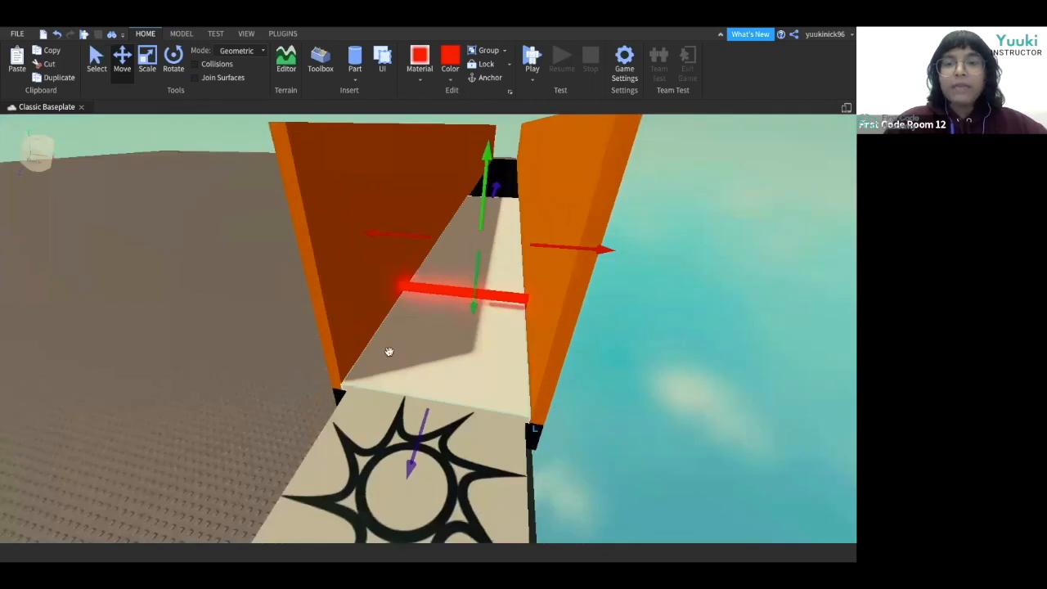
right_click_drag(388, 352, 389, 352)
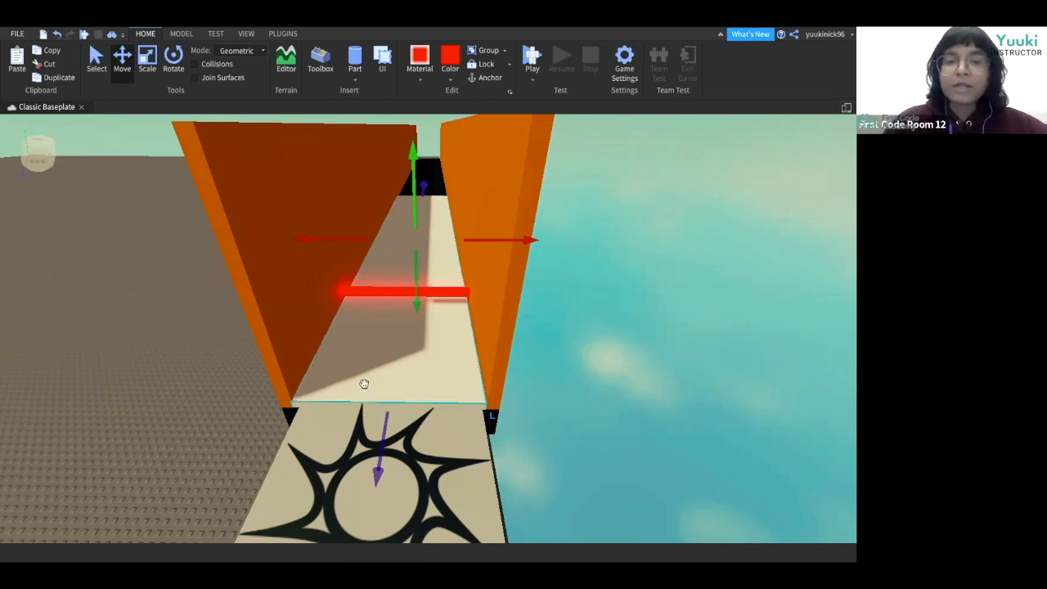
Lift the red cylinder a little higher above the conveyor surface.
left_click(395, 292)
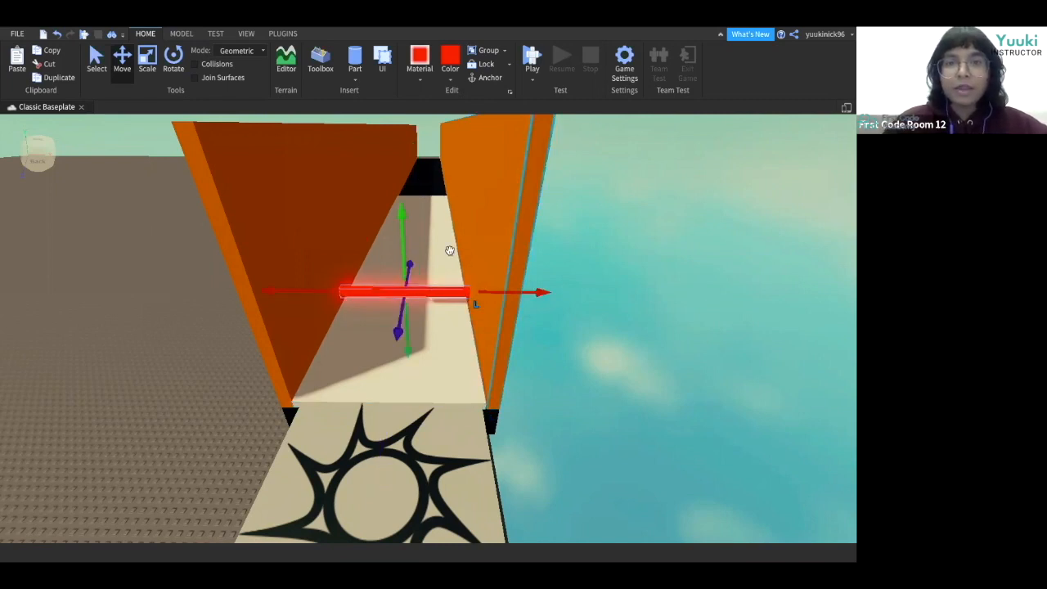
left_click_drag(409, 269, 410, 257)
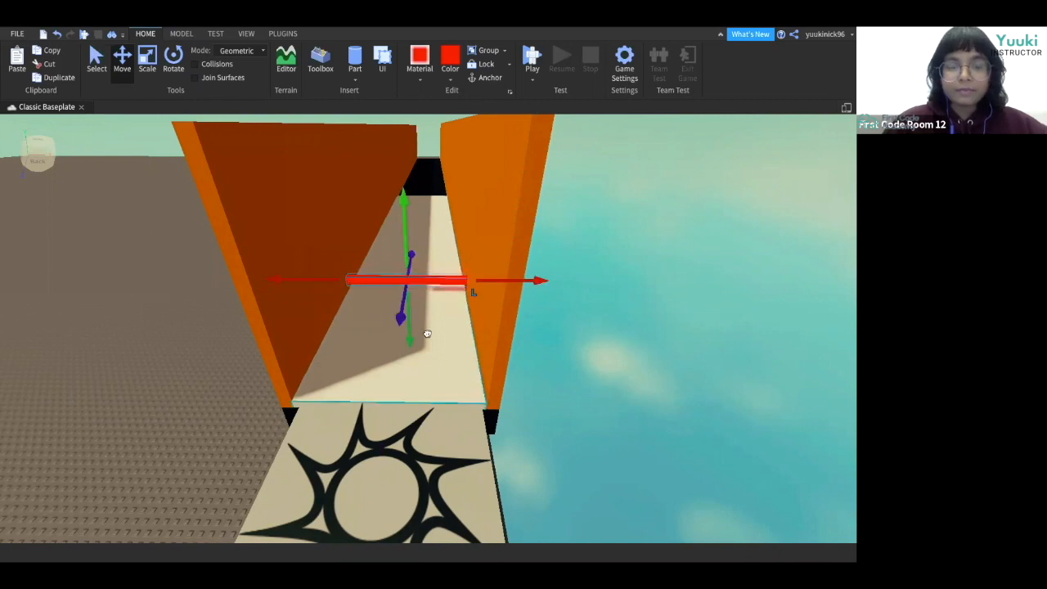
scroll(427, 334, "up", 3)
right_click_drag(428, 334, 428, 334)
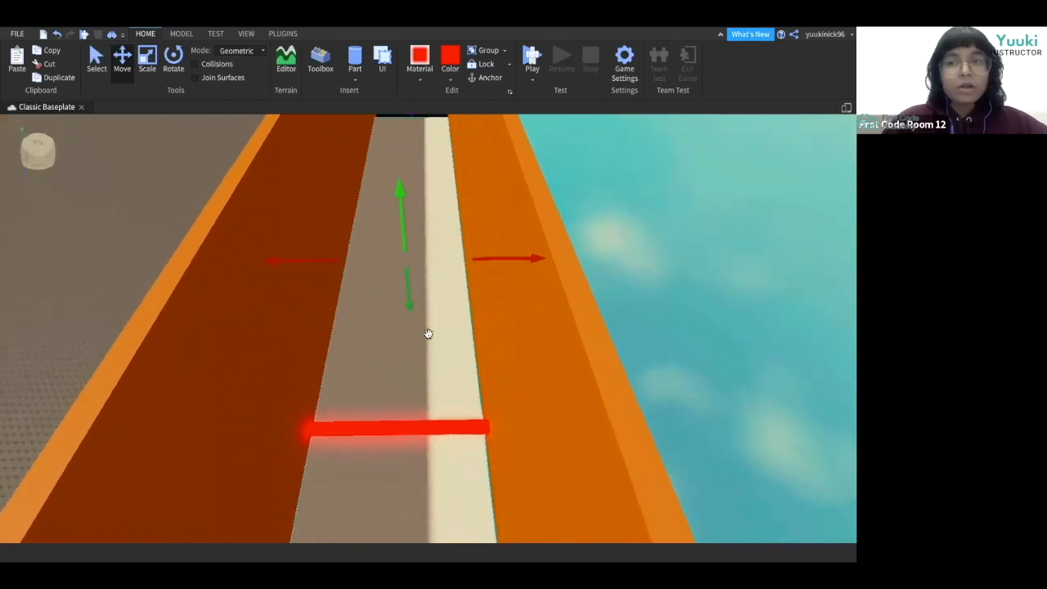
Duplicate the red neon bar and place the copies further along the conveyor between the walls.
left_click(422, 427)
key("ctrl+d")
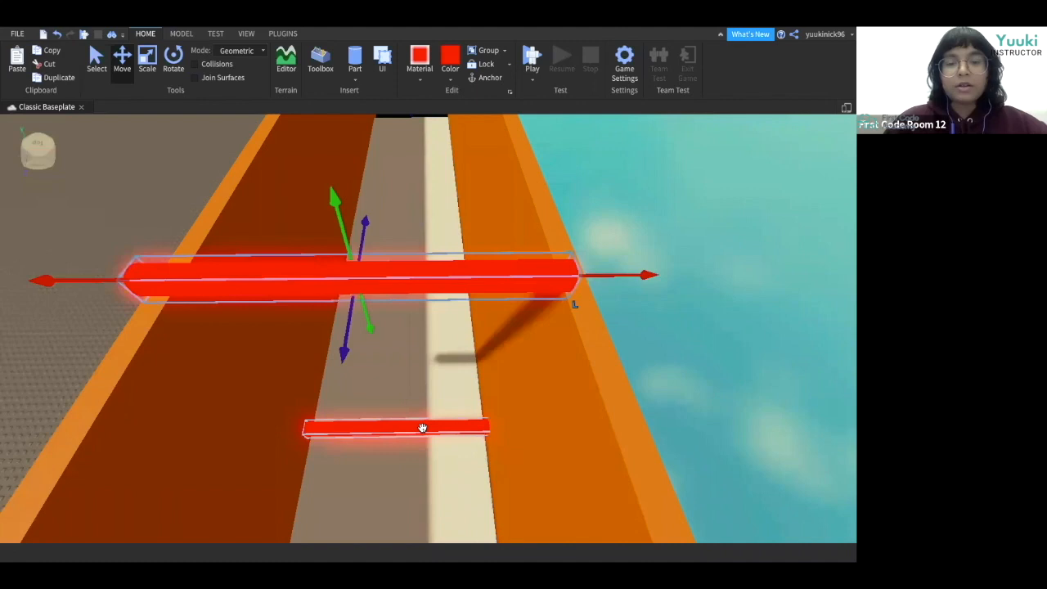
left_click_drag(360, 244, 398, 274)
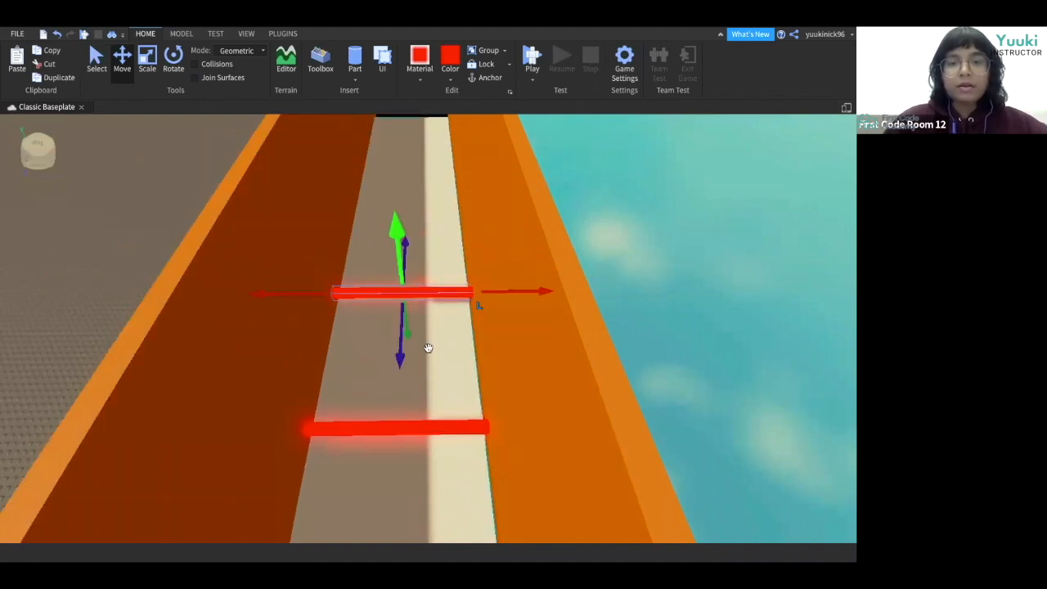
right_click_drag(428, 349, 434, 353)
key("ctrl+v")
left_click_drag(397, 206, 410, 162)
left_click_drag(430, 289, 421, 215)
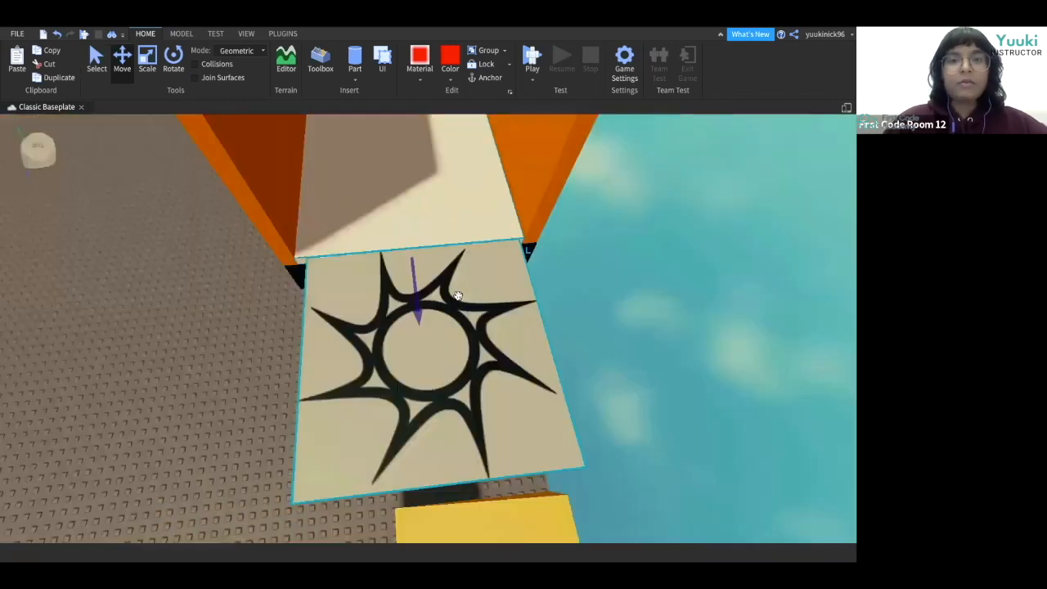
right_click_drag(458, 296, 458, 295)
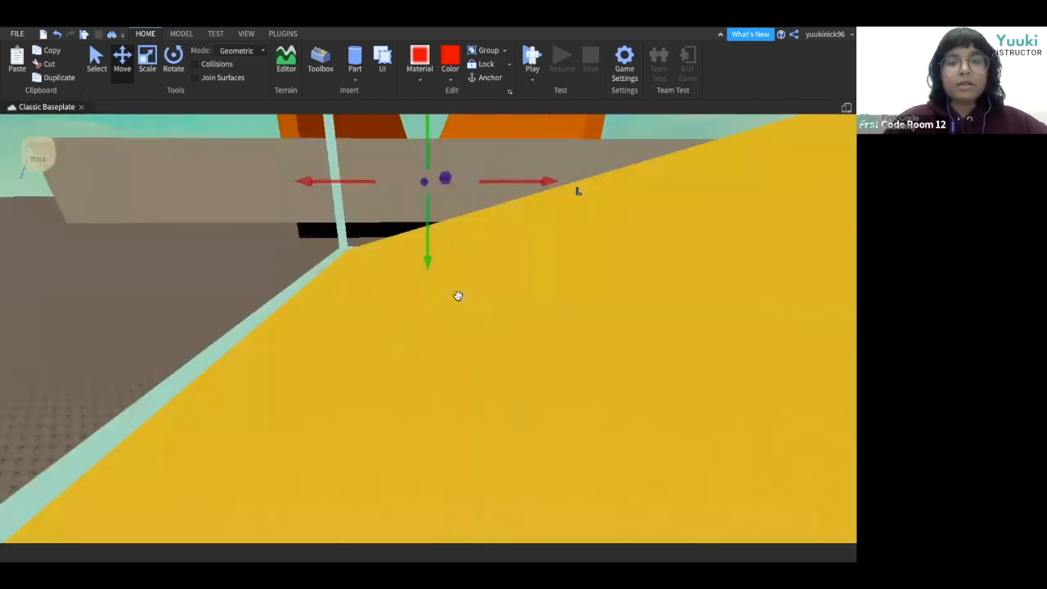
Examine the far end of the conveyor between the orange walls from several camera angles.
scroll(458, 296, "up", 8)
scroll(458, 297, "down", 5)
left_click_drag(420, 243, 421, 250)
left_click(469, 358)
scroll(469, 360, "up", 5)
right_click_drag(469, 359, 468, 360)
scroll(469, 360, "up", 3)
right_click_drag(383, 364, 382, 365)
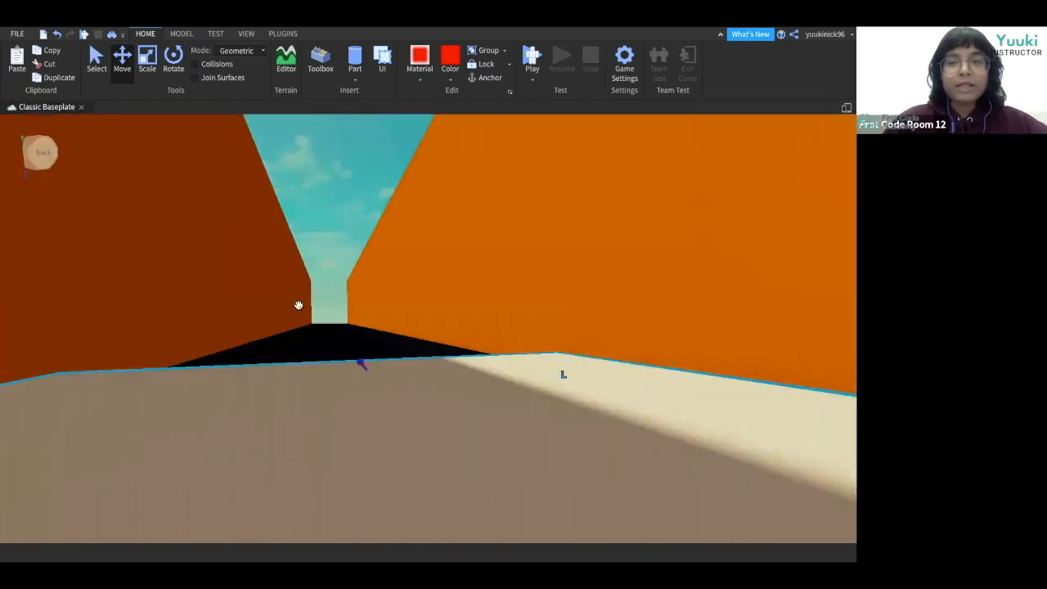
right_click_drag(299, 306, 299, 306)
right_click_drag(366, 330, 365, 326)
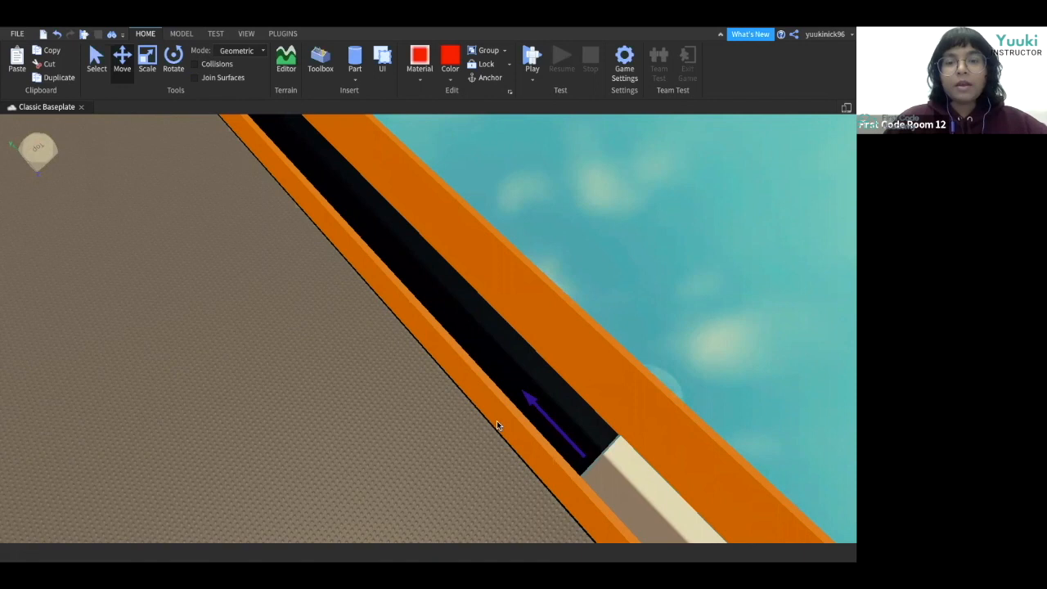
mouse_move(498, 422)
left_mouse_down()
mouse_move(439, 436)
mouse_move(431, 410)
left_mouse_up()
mouse_move(496, 419)
left_mouse_down()
mouse_move(507, 374)
mouse_move(519, 387)
left_mouse_up()
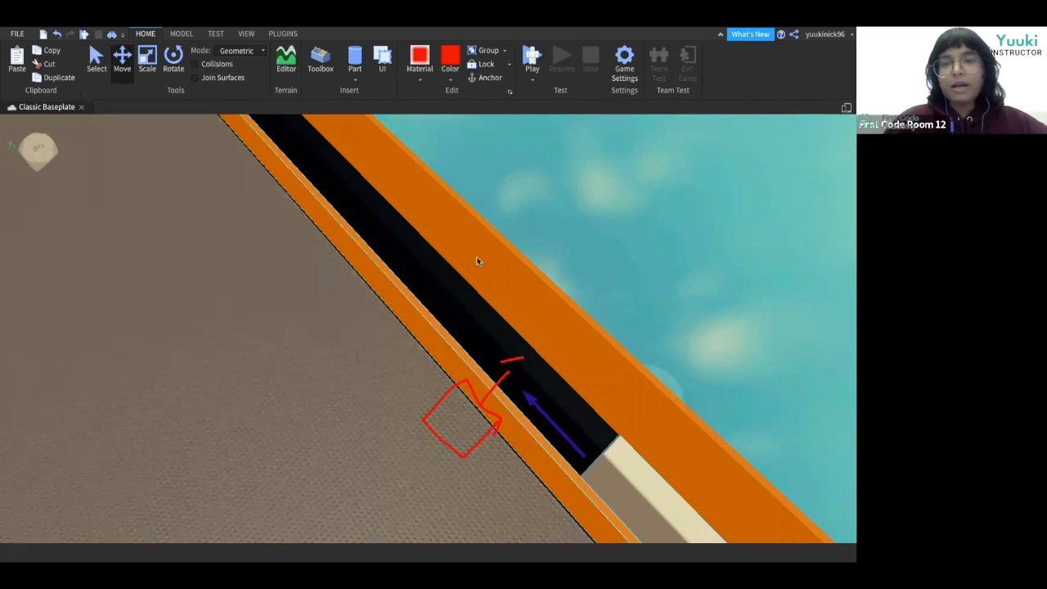
mouse_move(504, 220)
left_mouse_down()
mouse_move(464, 253)
mouse_move(450, 306)
left_mouse_up()
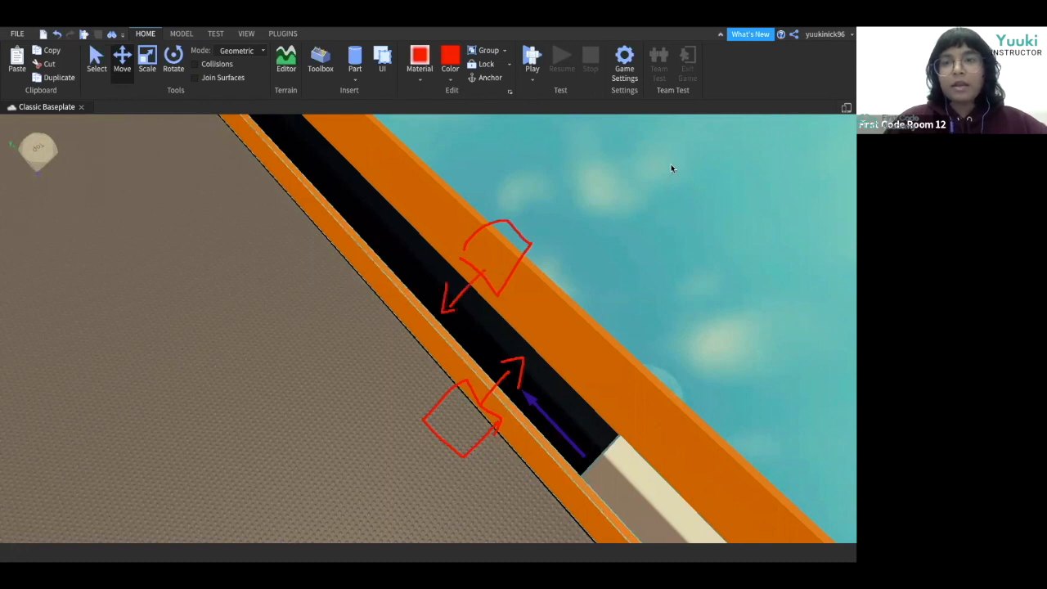
left_click(289, 347)
right_click_drag(289, 347, 289, 349)
right_click_drag(578, 303, 578, 304)
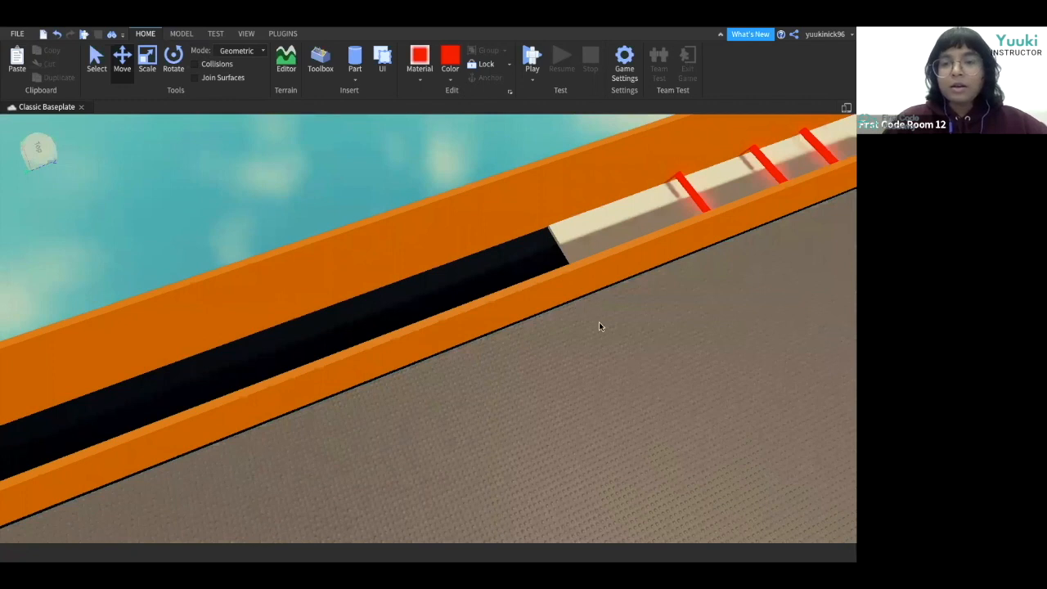
Inspect the outer side of the orange wall from alongside the conveyor.
left_click(533, 266)
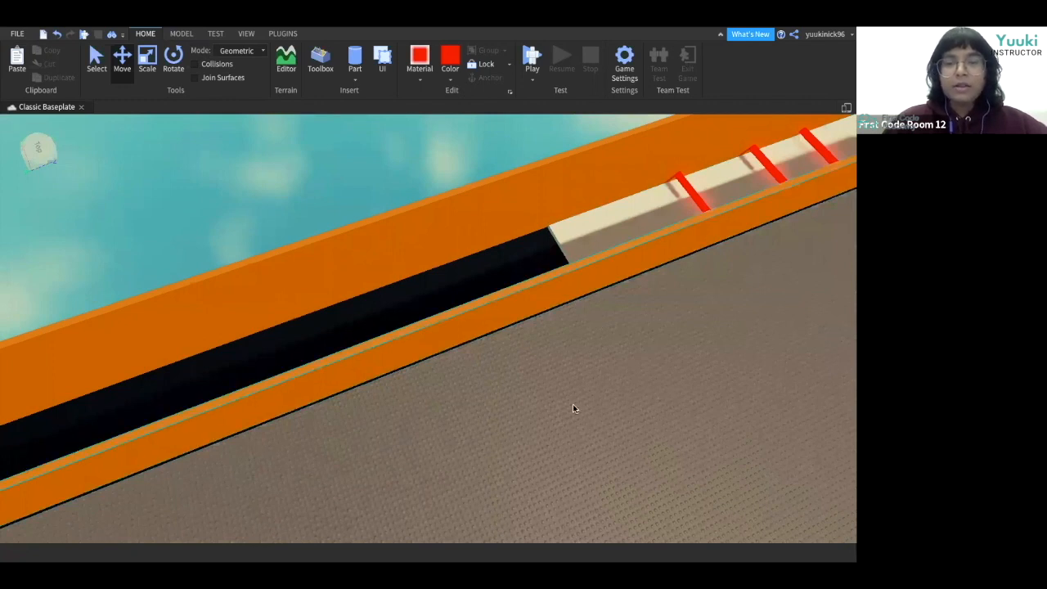
right_click(495, 347)
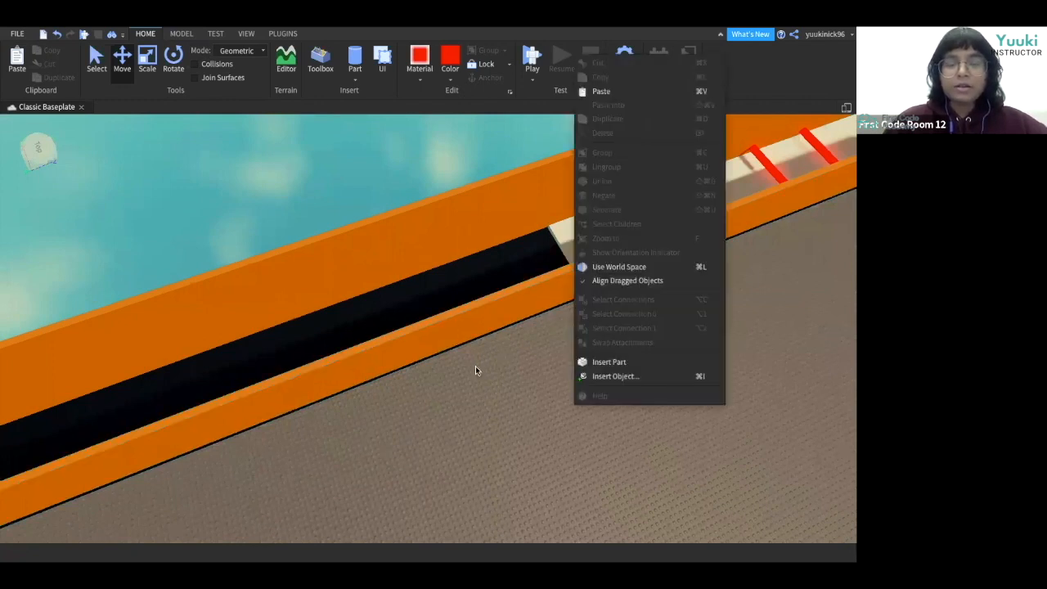
left_click(475, 366)
right_click_drag(476, 366, 387, 385)
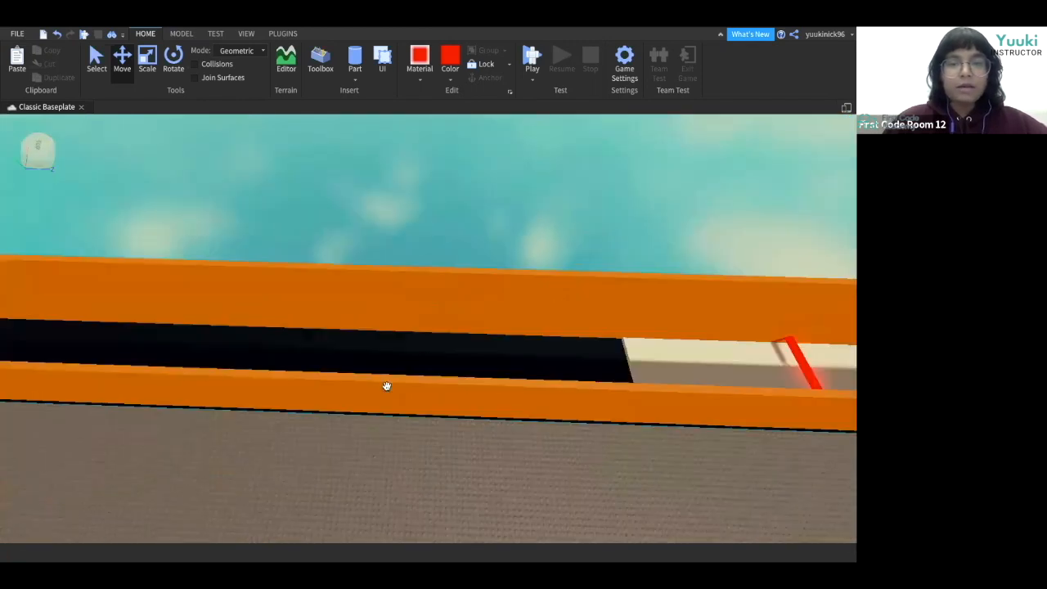
left_click(406, 403)
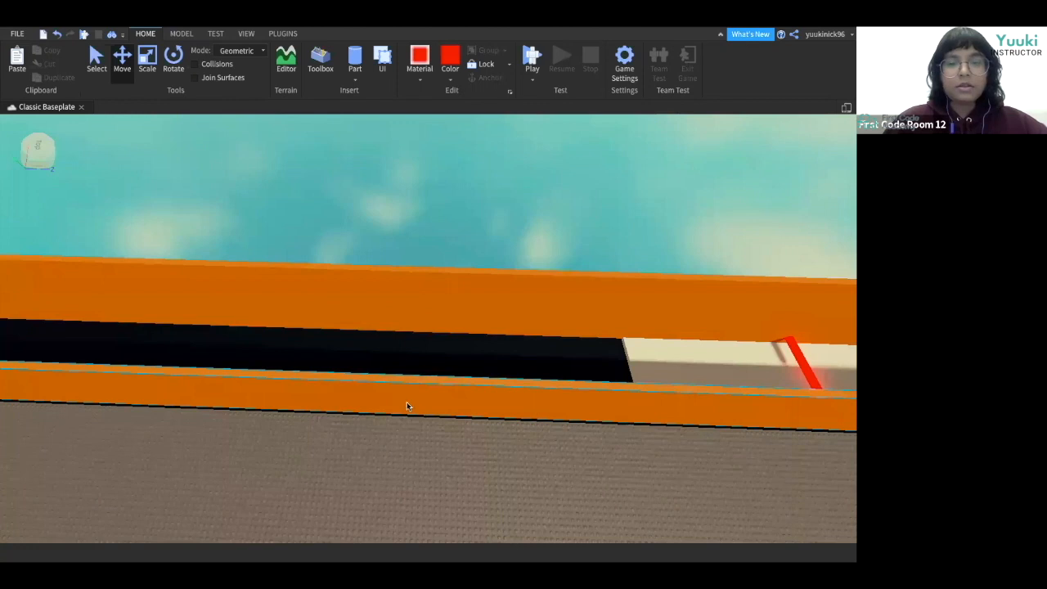
key("q")
key("q")
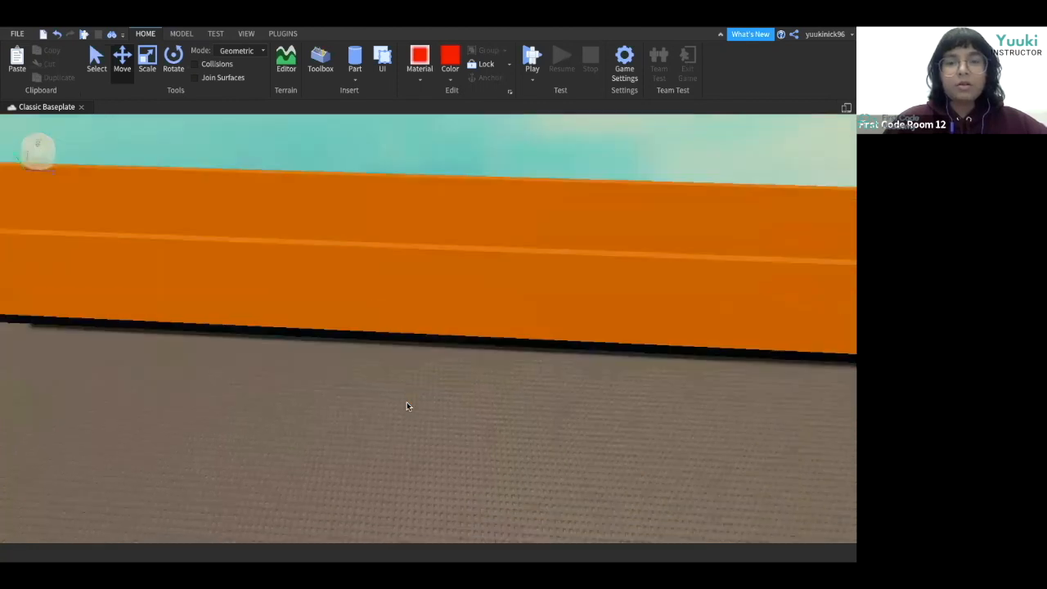
key("q")
key("q")
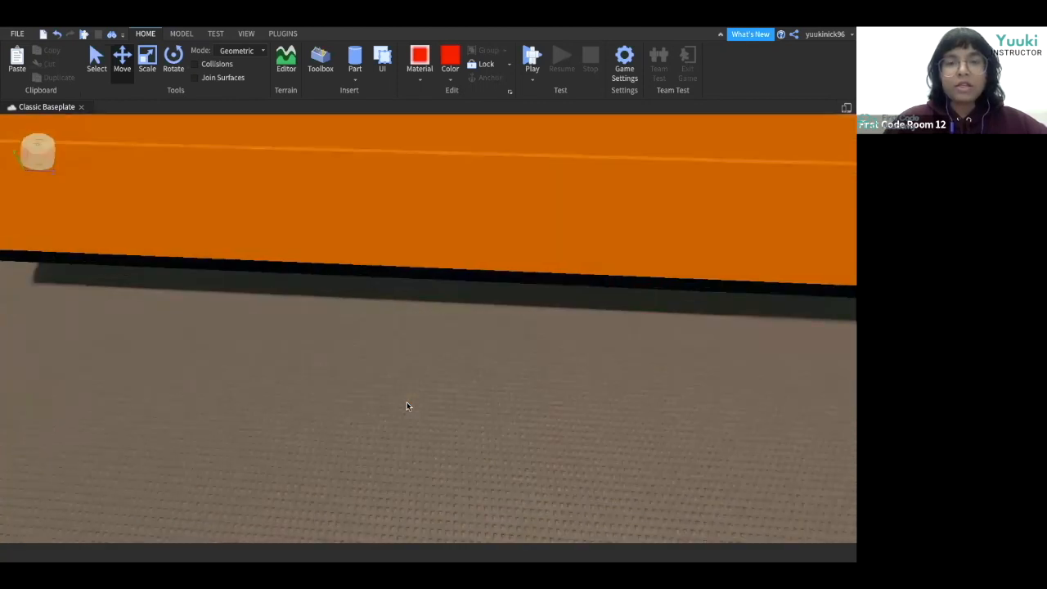
key("e")
key("e")
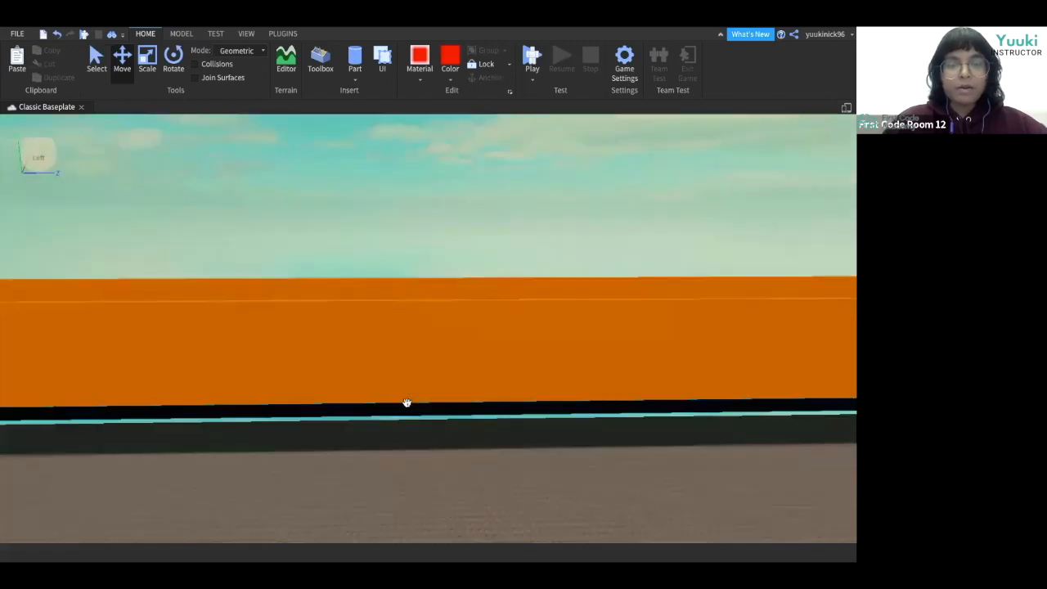
key("e")
right_click_drag(407, 403, 395, 409)
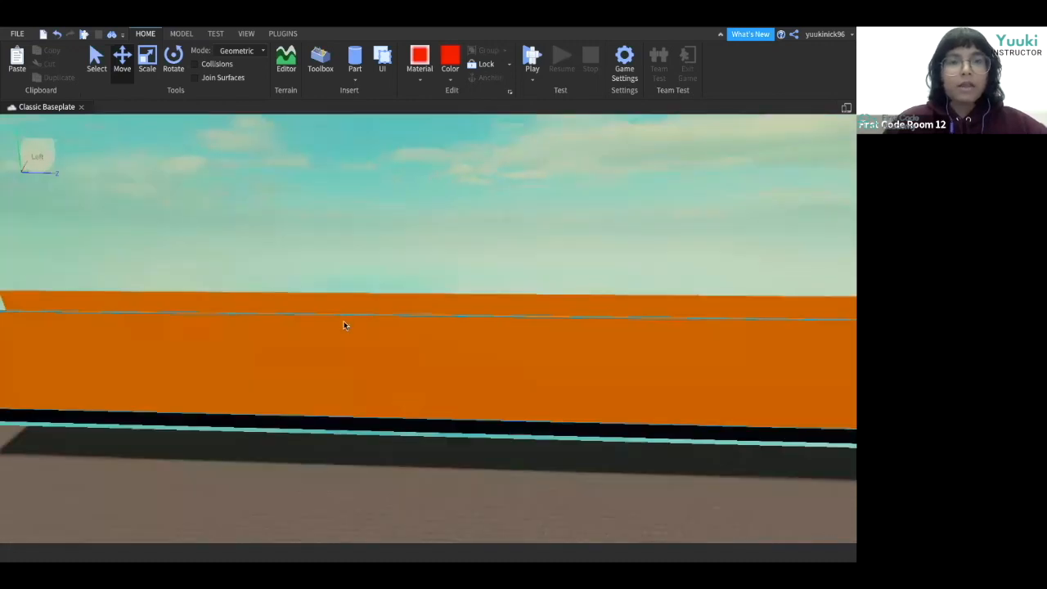
Insert a new block part and set its material to Plastic.
left_click(356, 78)
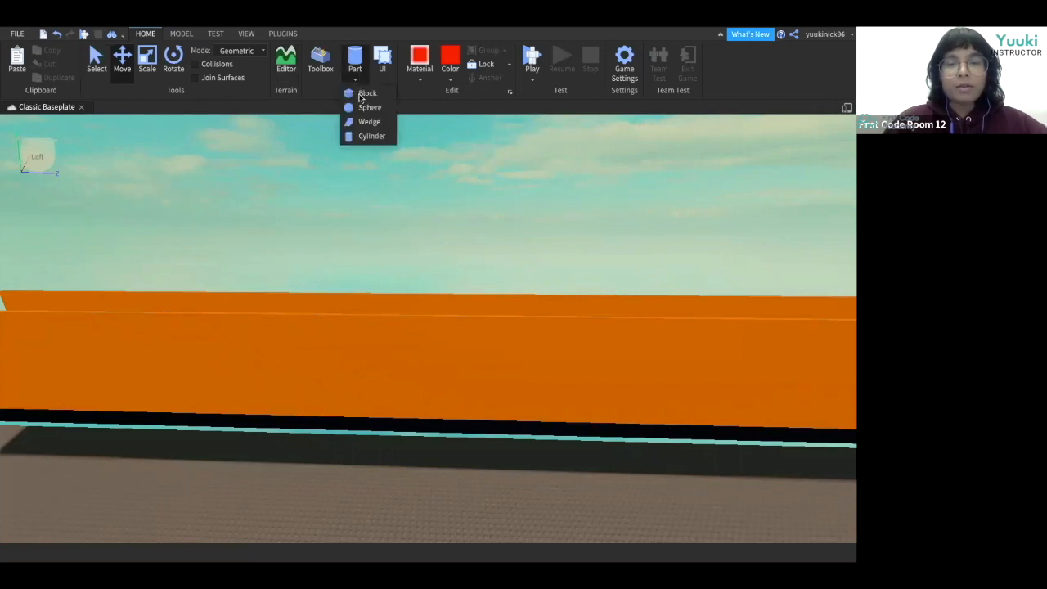
left_click(361, 96)
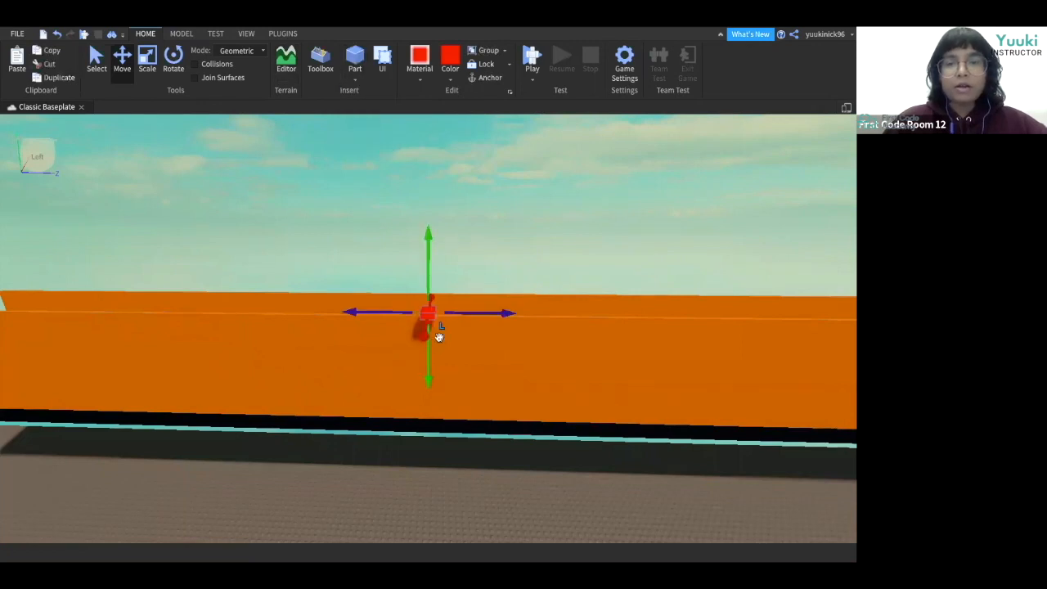
left_click(416, 73)
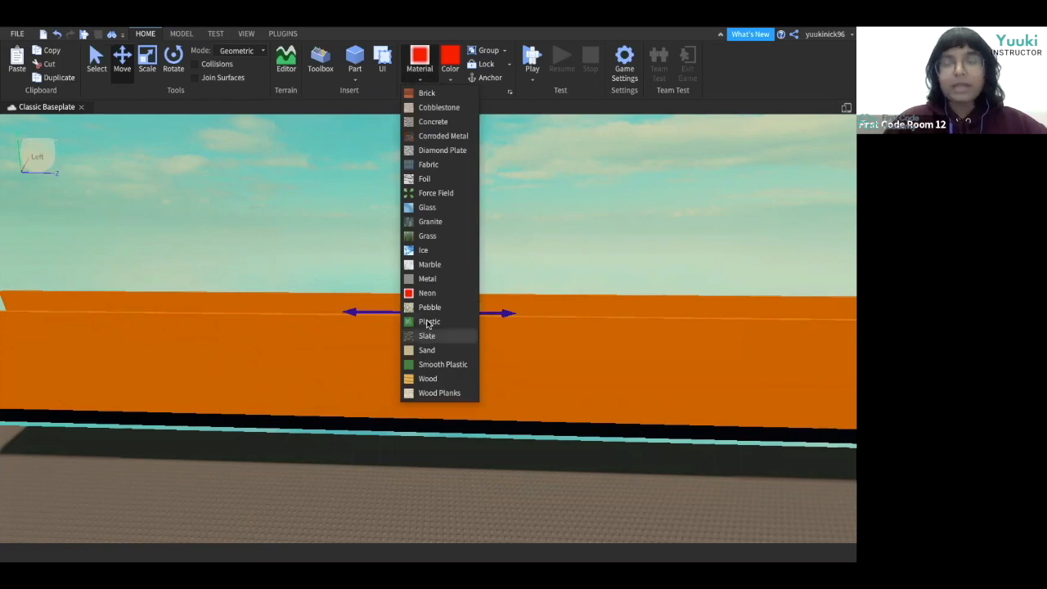
left_click(430, 320)
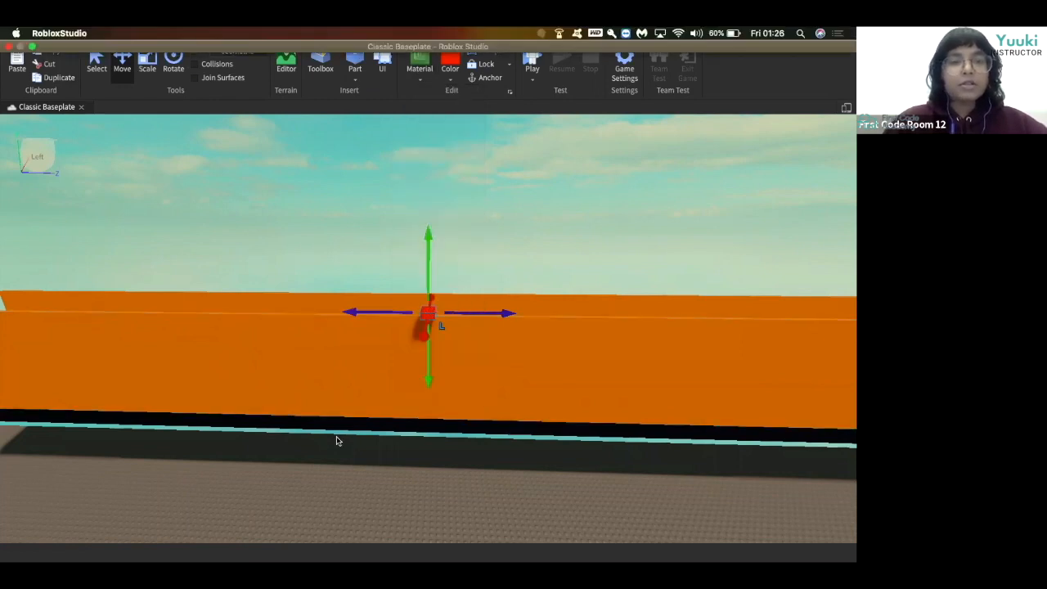
Scale the new red block up into a large panel beside the conveyor wall.
left_click(147, 62)
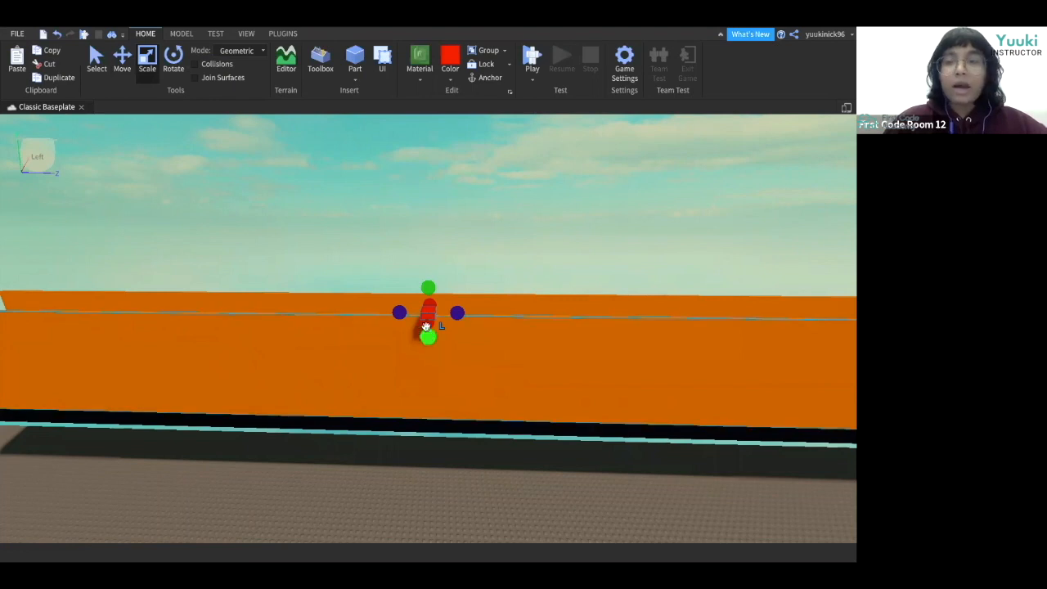
left_click_drag(425, 326, 504, 446)
right_click_drag(504, 446, 504, 448)
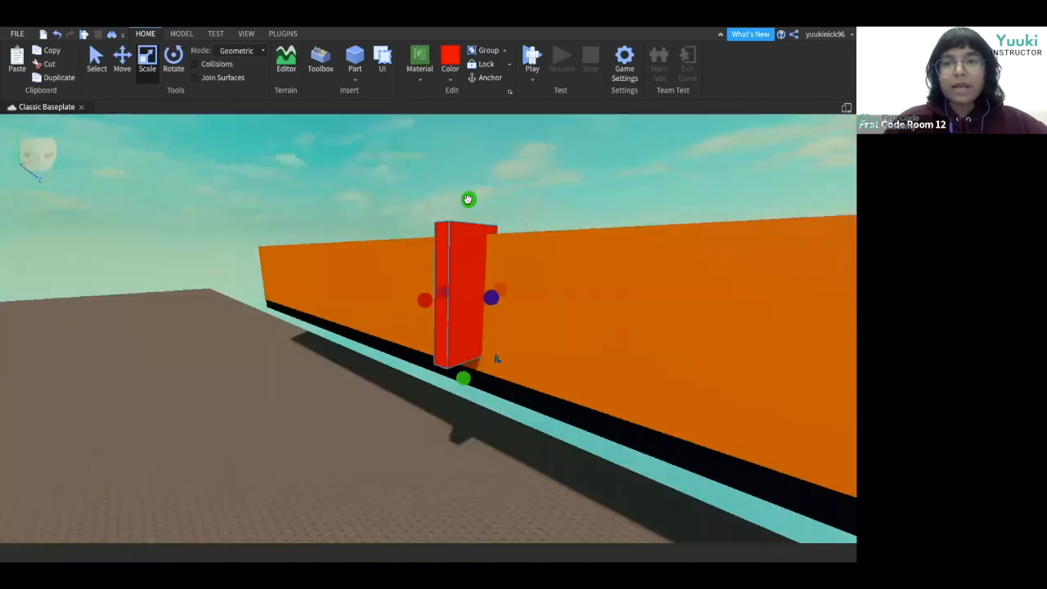
left_click_drag(469, 199, 470, 211)
right_click_drag(534, 427, 535, 423)
right_click_drag(423, 430, 451, 427)
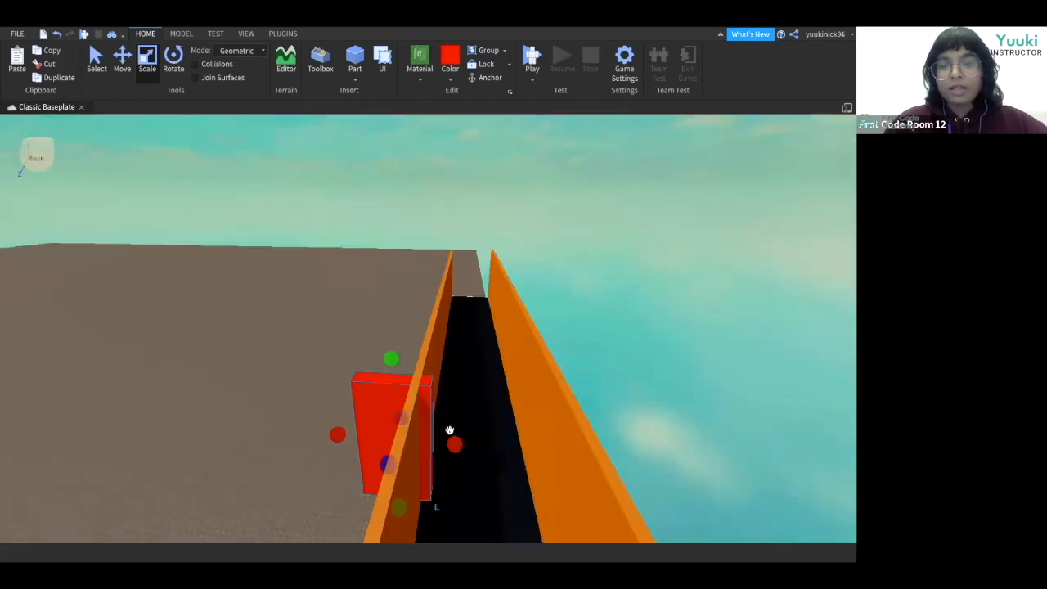
Resize the red block and move it lower so it sits against the conveyor's outer wall.
left_click_drag(457, 445, 434, 457)
key("a")
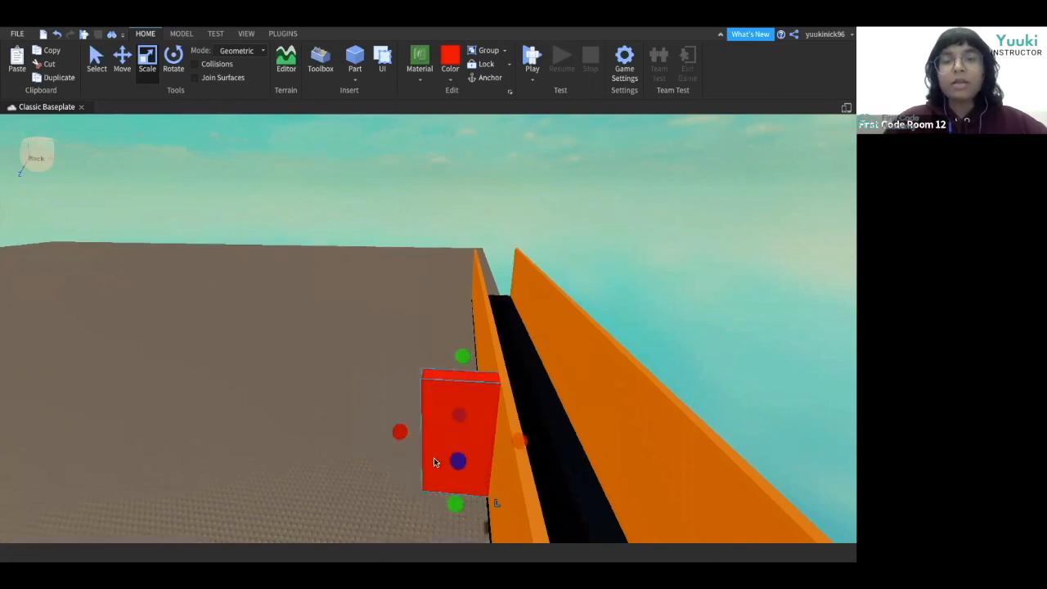
right_click_drag(449, 400, 523, 385)
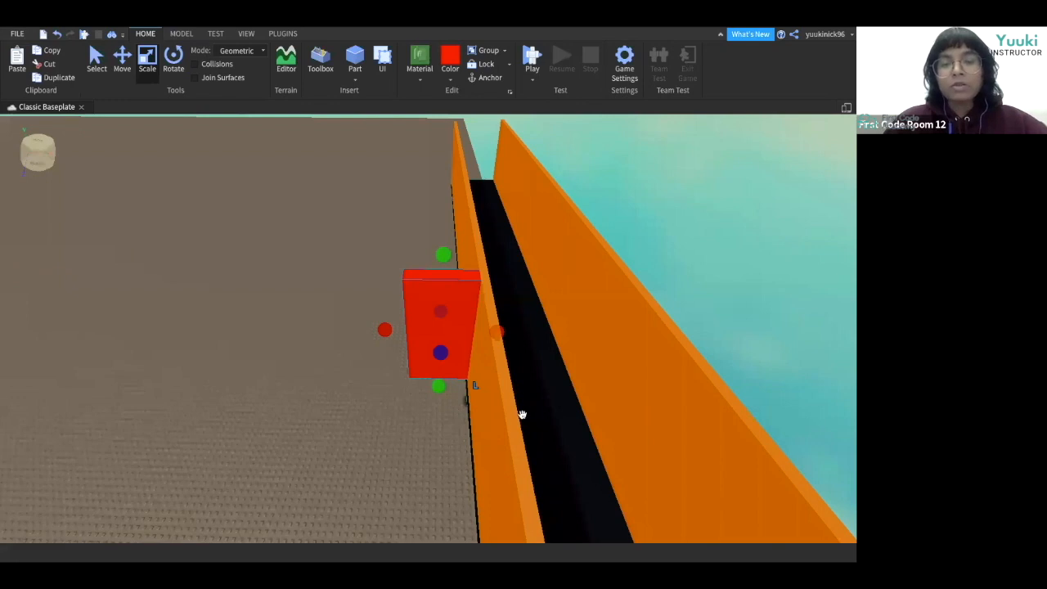
key("d")
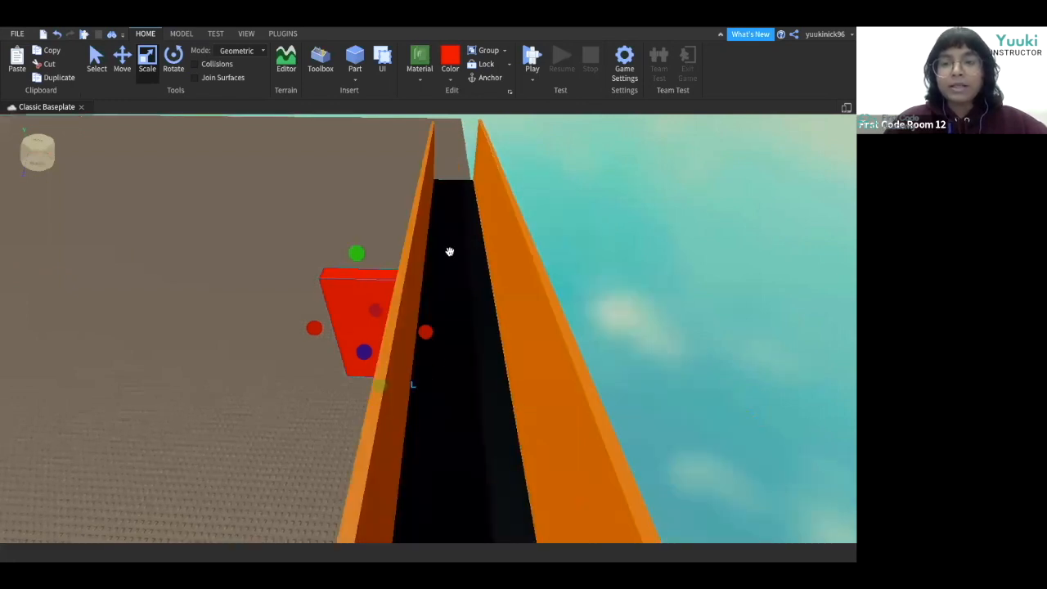
key("a")
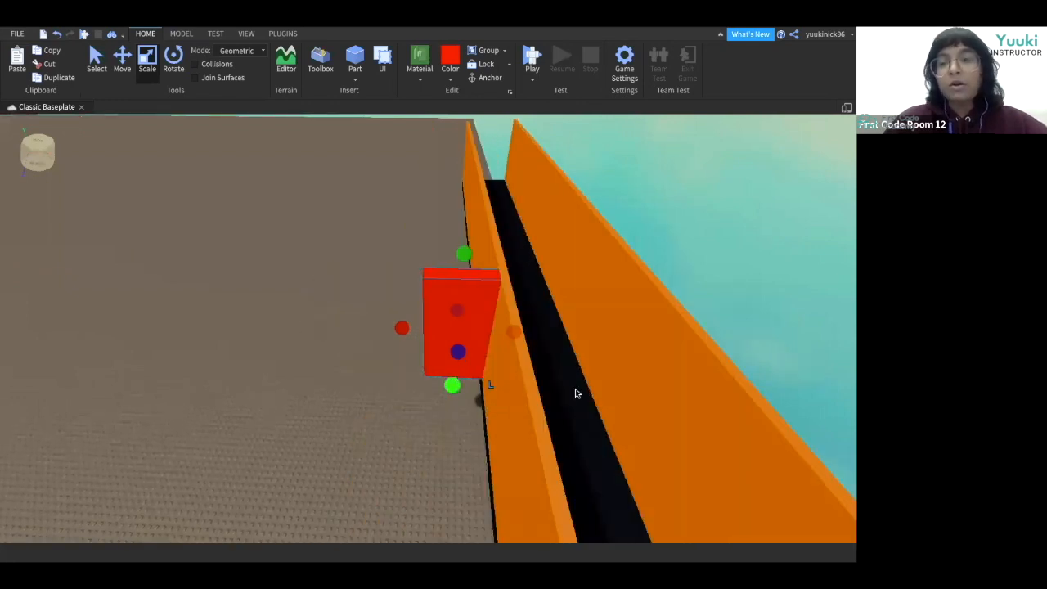
right_click(575, 393)
left_click(459, 355)
left_click_drag(459, 355, 463, 399)
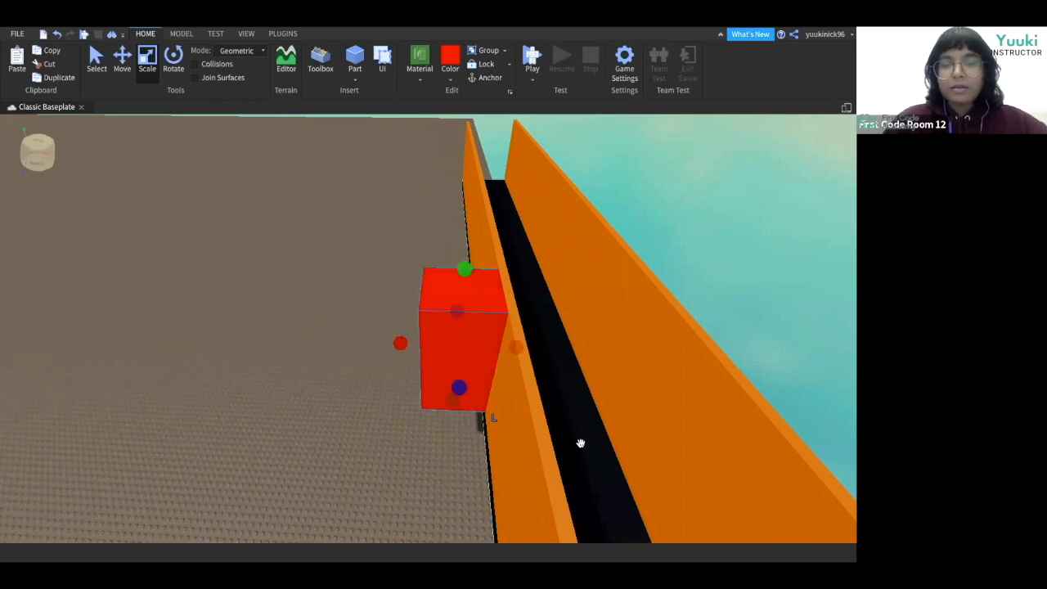
right_click_drag(580, 442, 580, 442)
scroll(461, 345, "down", 3)
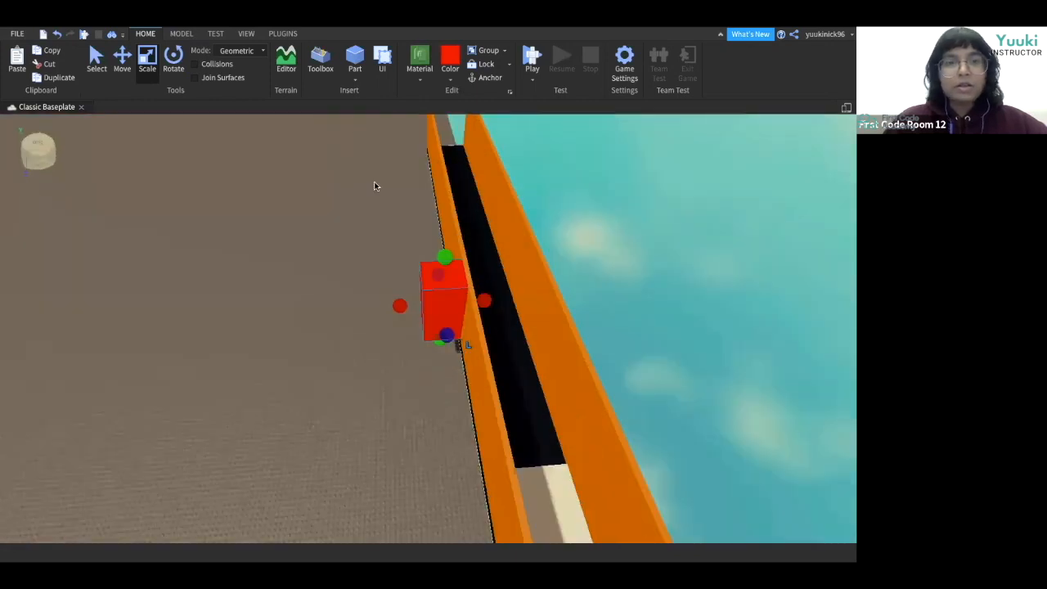
left_click(120, 66)
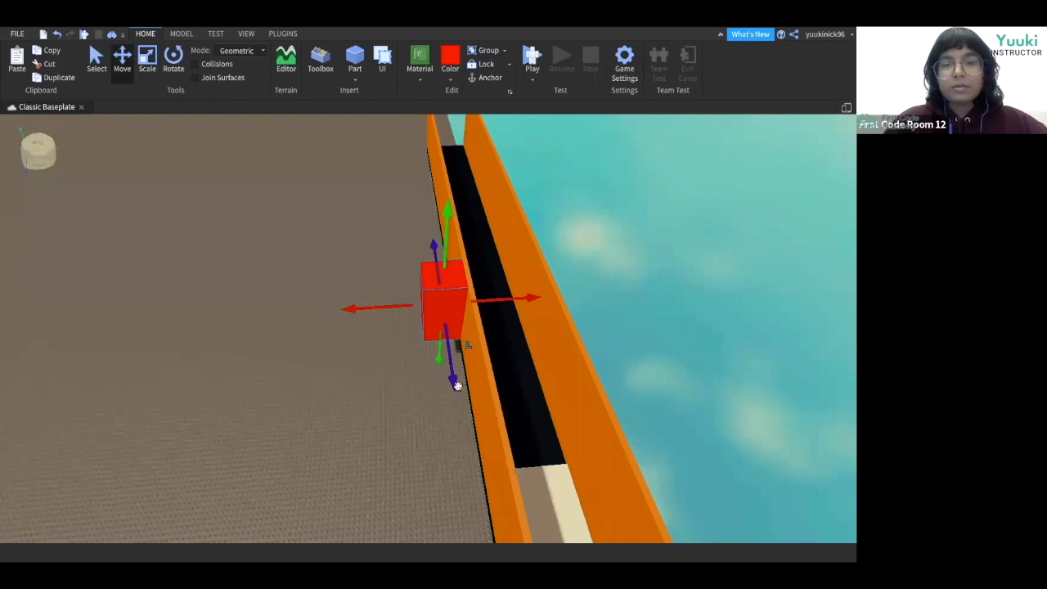
left_click_drag(457, 399, 469, 465)
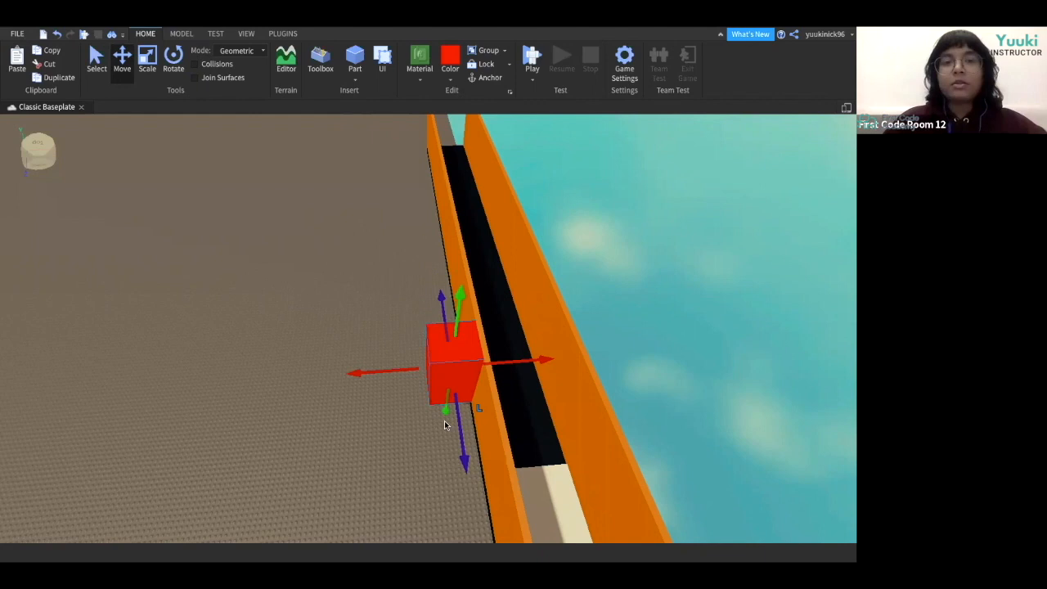
Open the Explorer and Properties panels and rename the new part MovingObstacle.
left_click(246, 36)
left_click(63, 70)
left_click(23, 62)
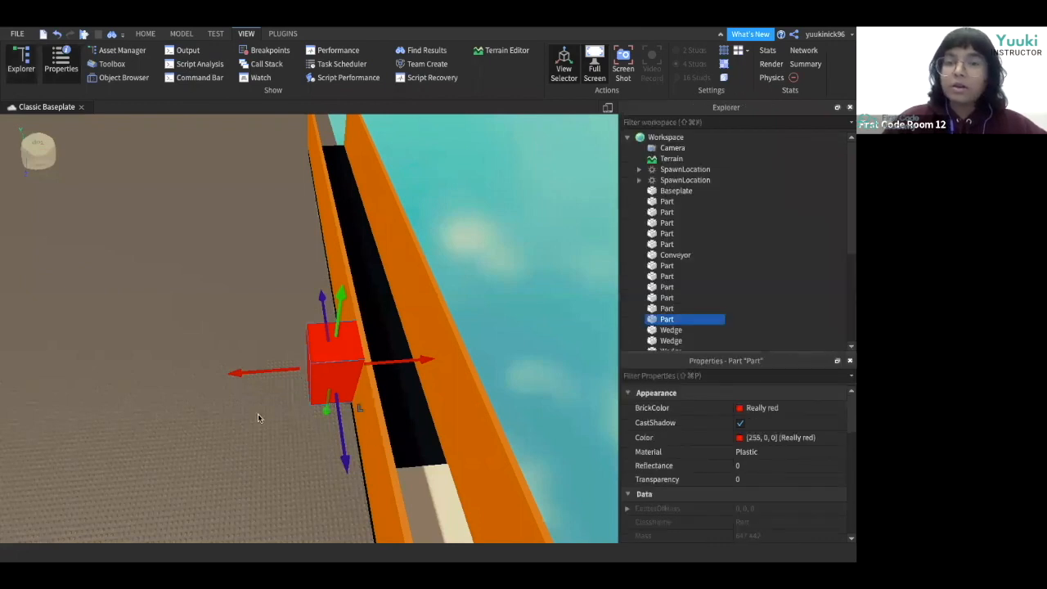
right_click(667, 321)
left_click(702, 111)
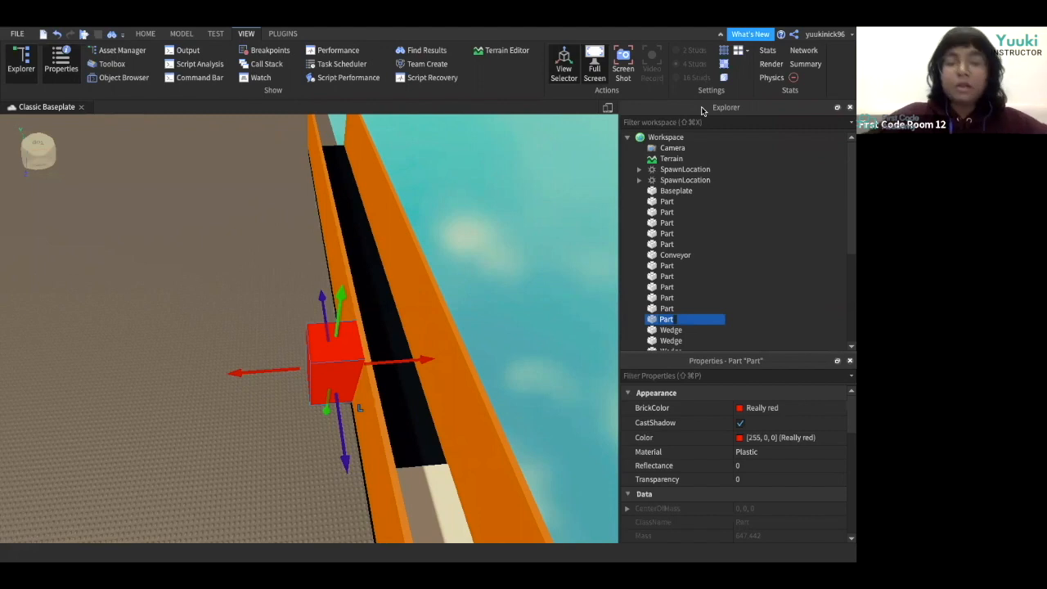
type("Mov")
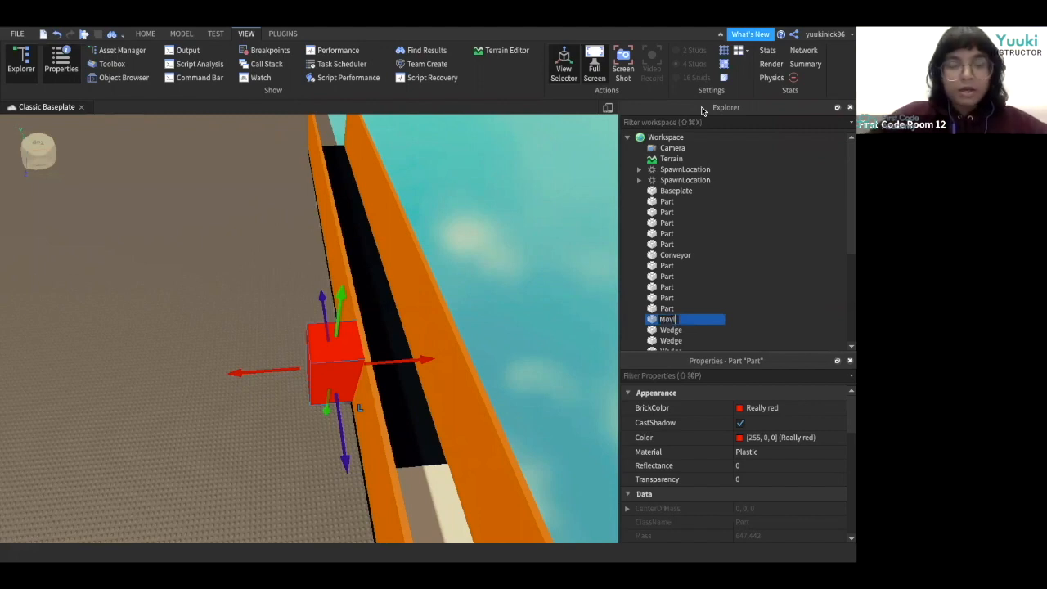
type("ingObstacle")
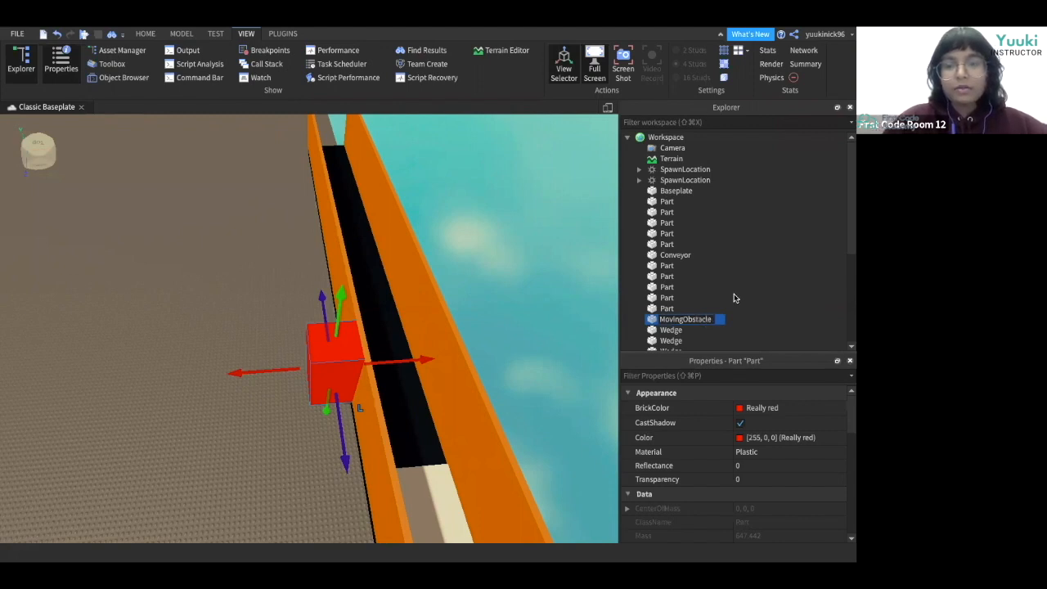
Duplicate the red MovingObstacle block and move the copy further along the conveyor's outer wall.
left_click(623, 324)
right_click_drag(458, 355, 433, 357)
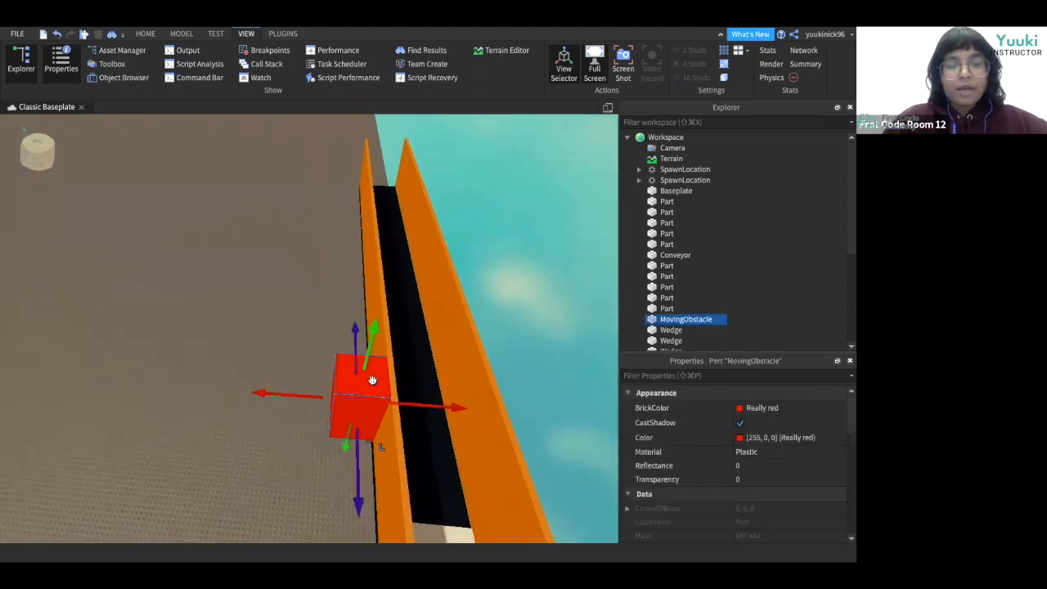
key("ctrl+d")
left_click(377, 348)
left_click_drag(374, 420, 341, 302)
left_click(433, 325)
key("f")
right_click_drag(435, 324, 435, 324)
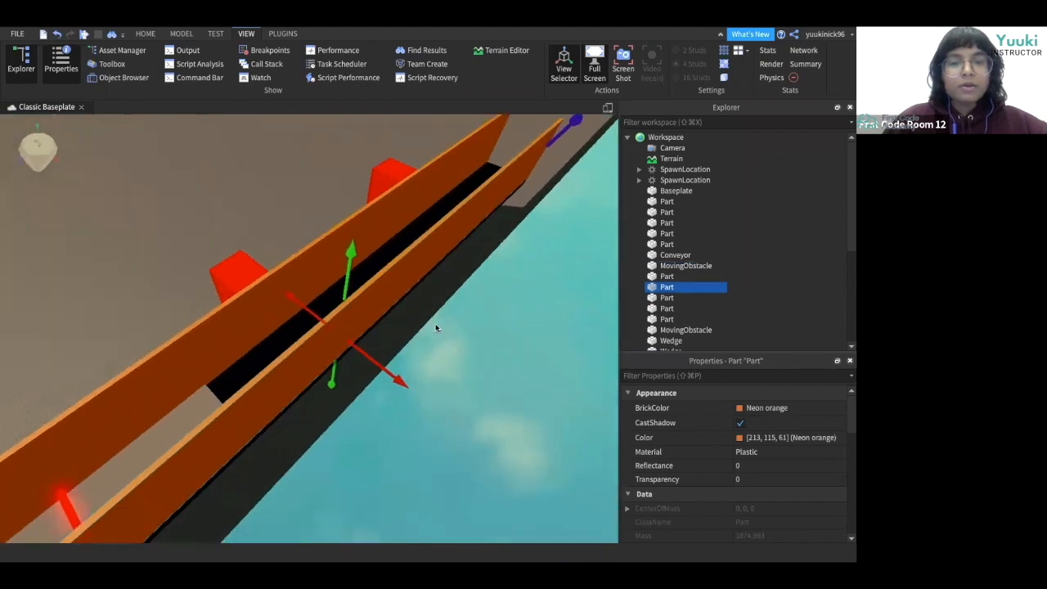
Duplicate another obstacle block and place the copy against the conveyor's opposite outer wall.
left_click(396, 178)
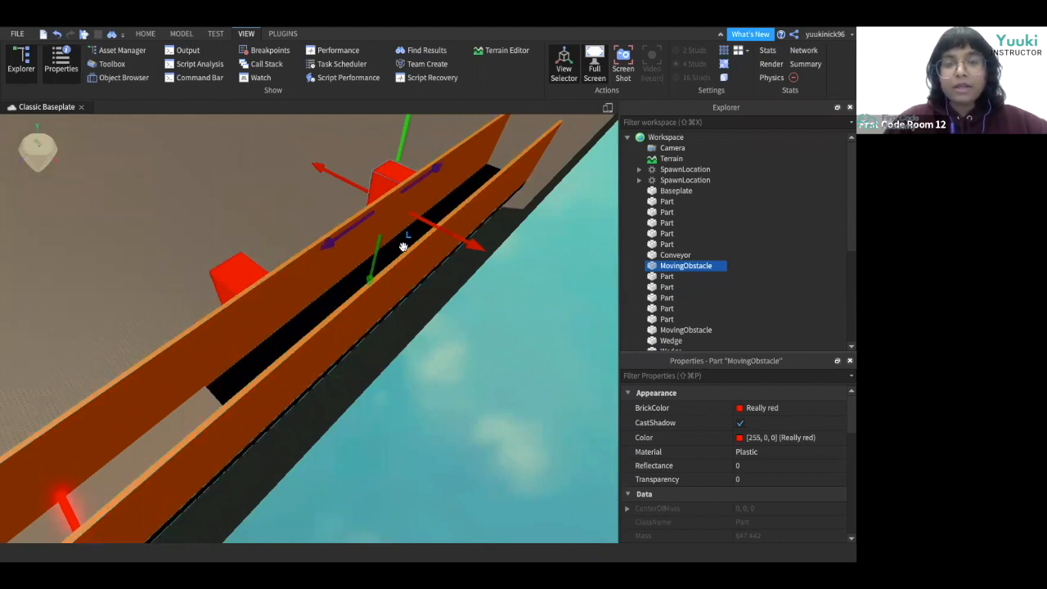
left_click(409, 160)
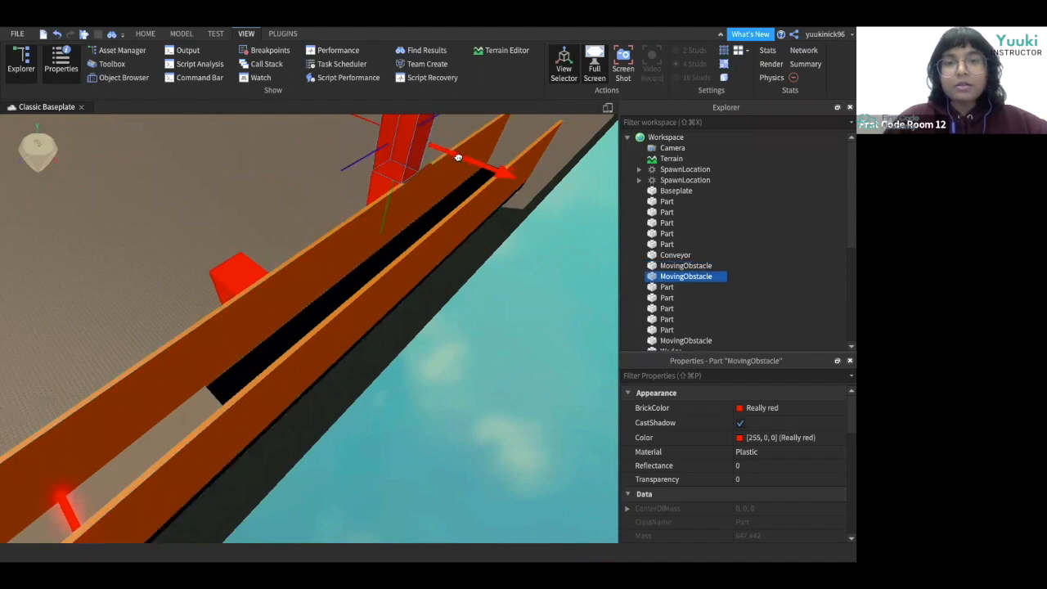
left_click_drag(481, 174, 357, 273)
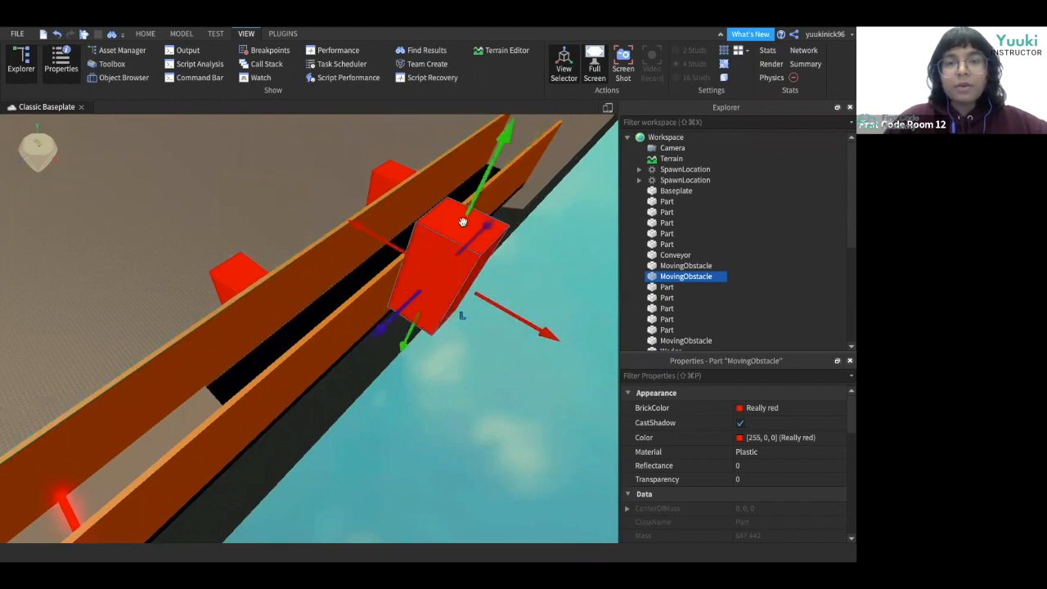
left_click_drag(474, 200, 461, 238)
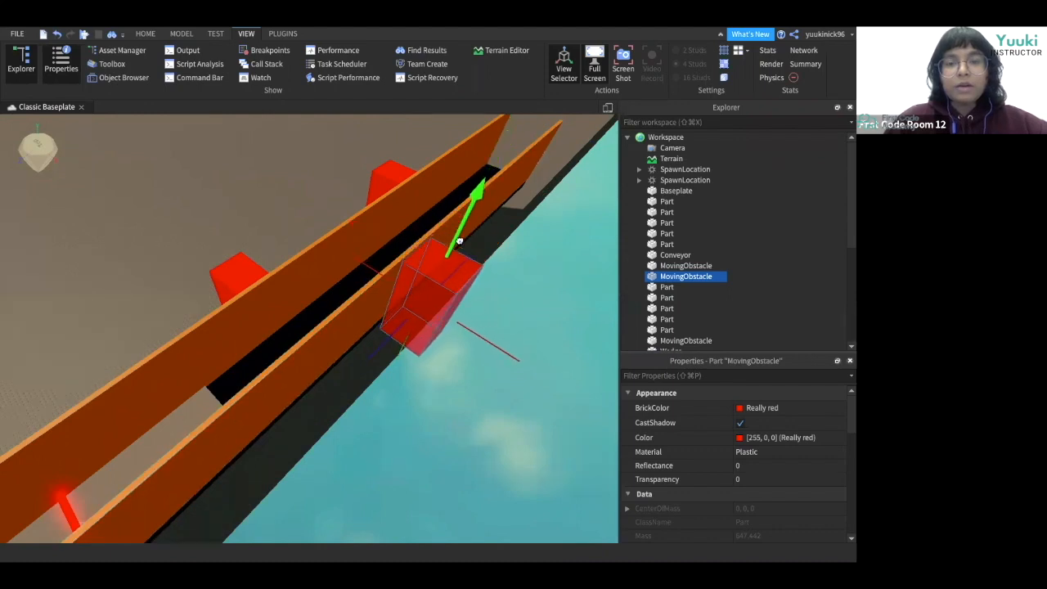
left_click_drag(447, 312, 447, 311)
right_click_drag(440, 376, 438, 379)
left_click_drag(286, 232, 265, 238)
right_click_drag(386, 306, 386, 306)
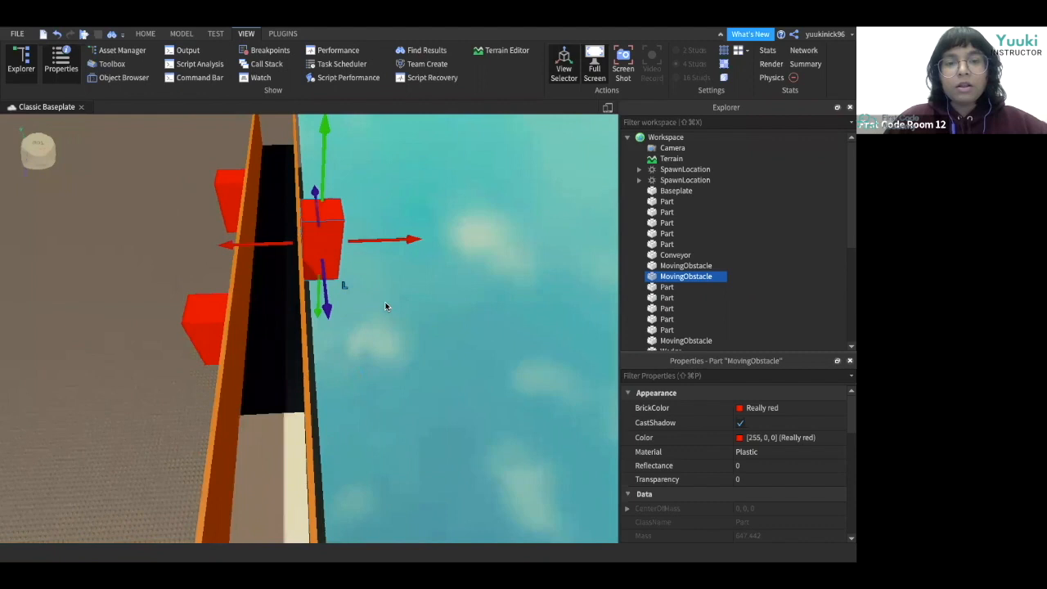
left_click_drag(321, 192, 320, 231)
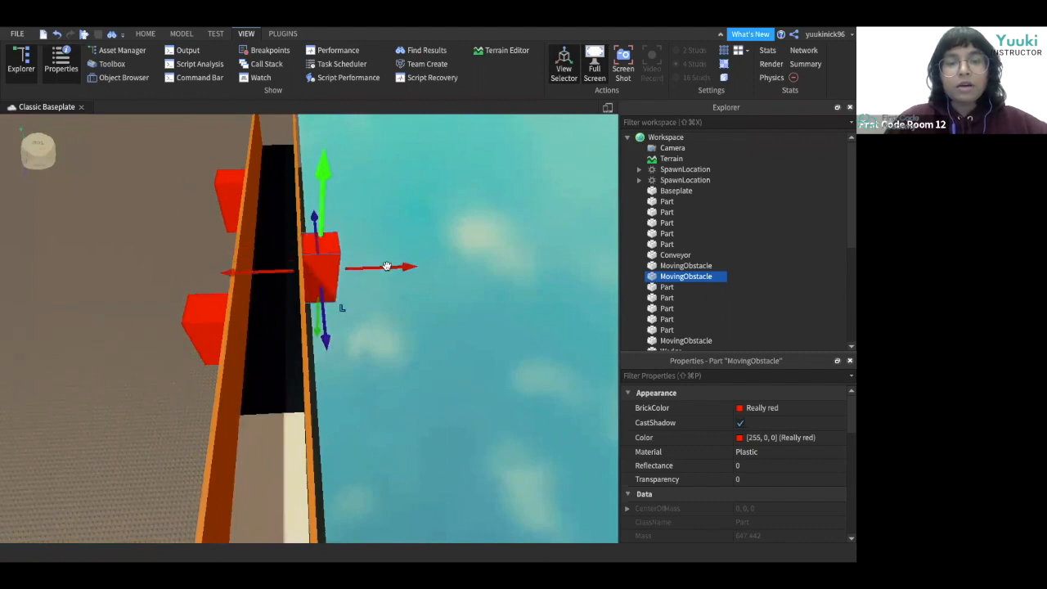
scroll(387, 268, "up", 7)
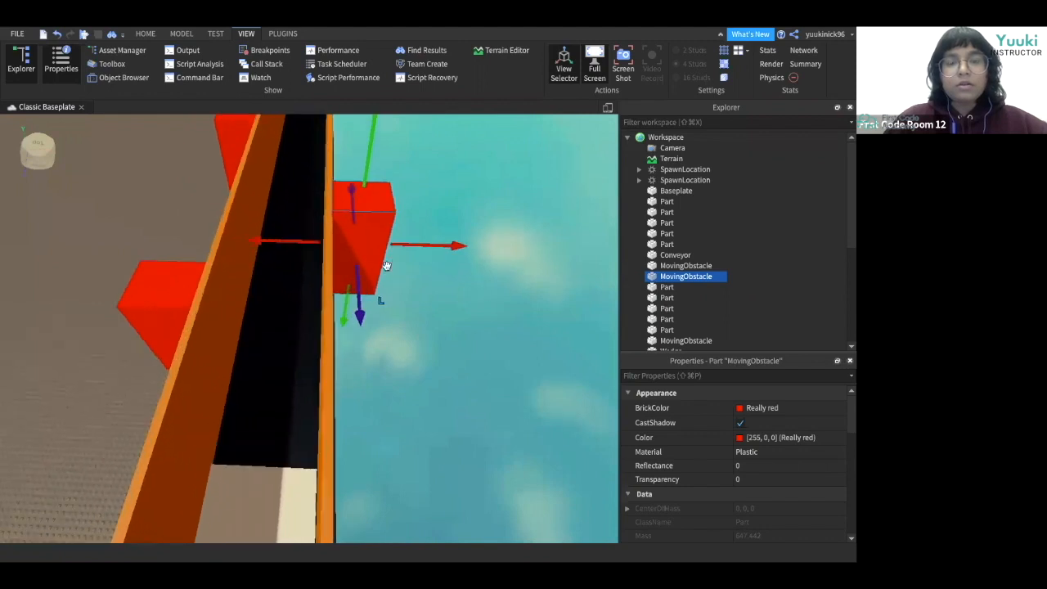
right_click_drag(387, 265, 387, 266)
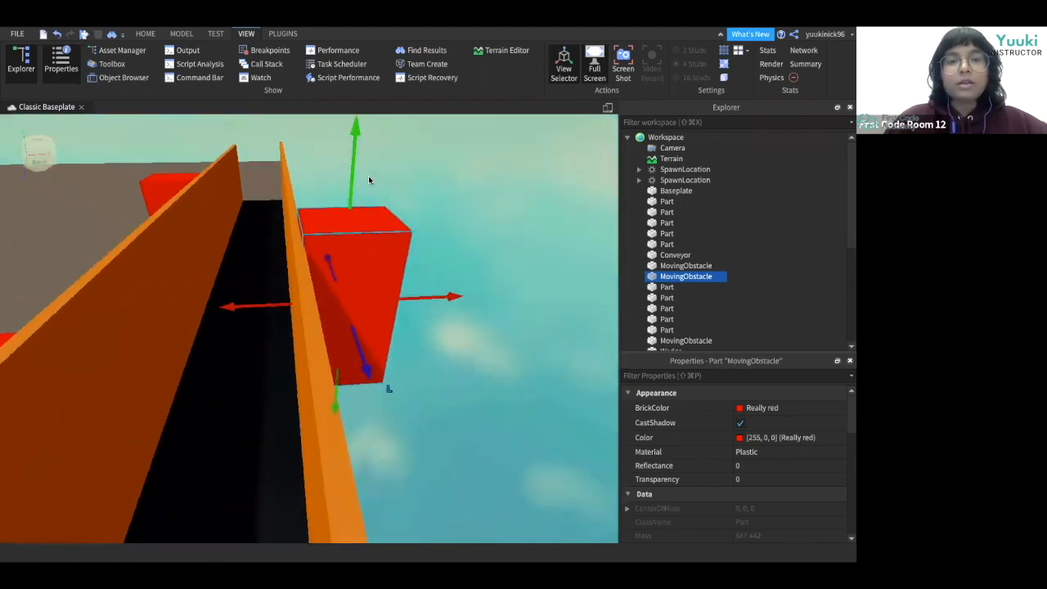
left_click_drag(354, 175, 355, 179)
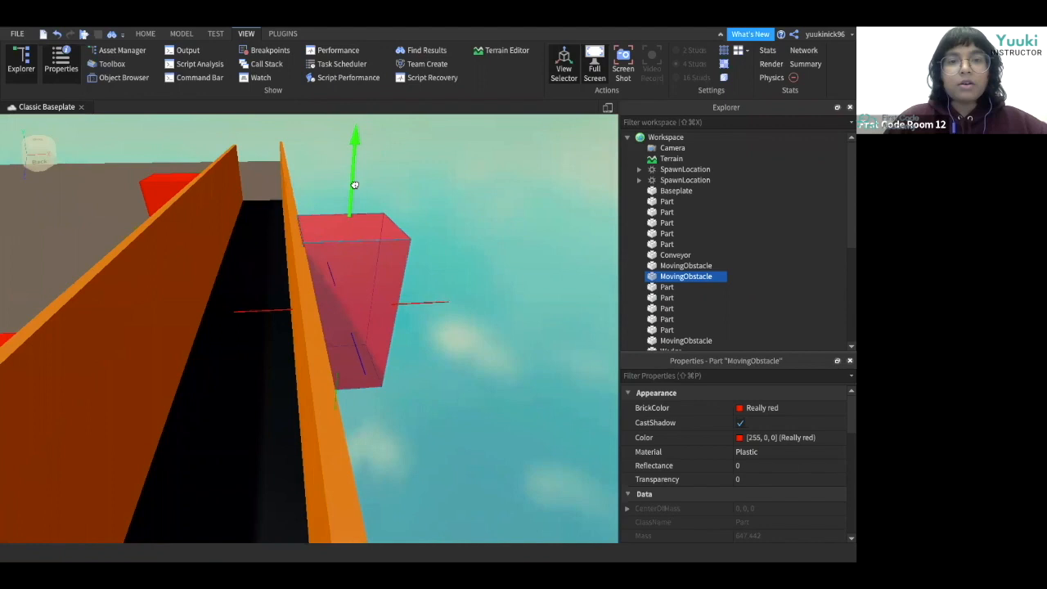
left_click_drag(354, 186, 355, 186)
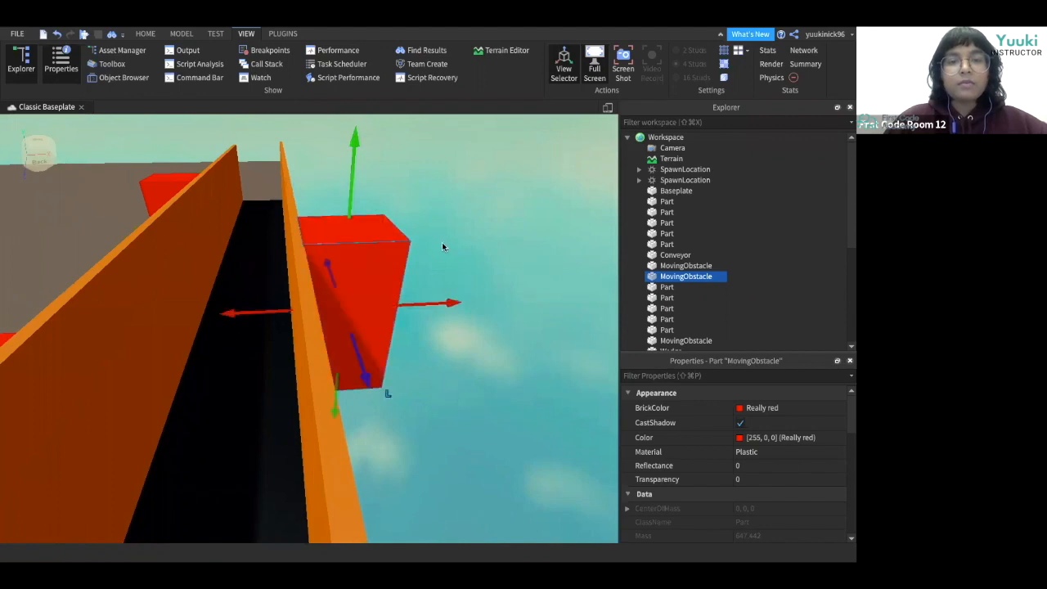
left_click(441, 244)
right_click_drag(441, 244, 442, 244)
left_click(428, 241)
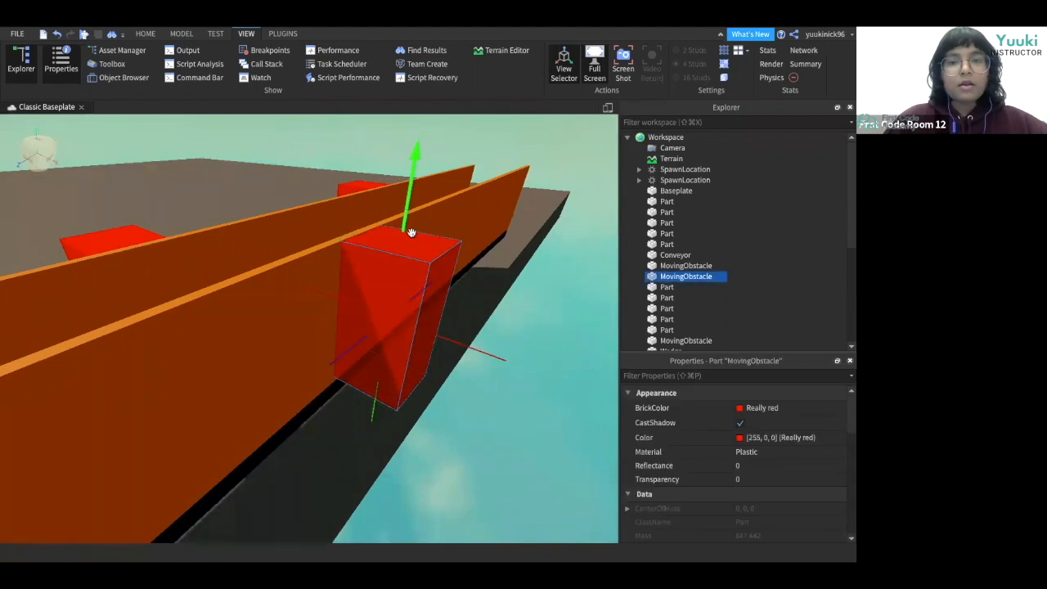
Duplicate the obstacle beside the opposite wall and move the copy further along that wall.
left_click(459, 402)
right_click_drag(460, 401, 395, 418)
left_click(364, 413)
left_click_drag(372, 374, 373, 372)
left_click(304, 205)
left_click_drag(283, 281, 259, 322)
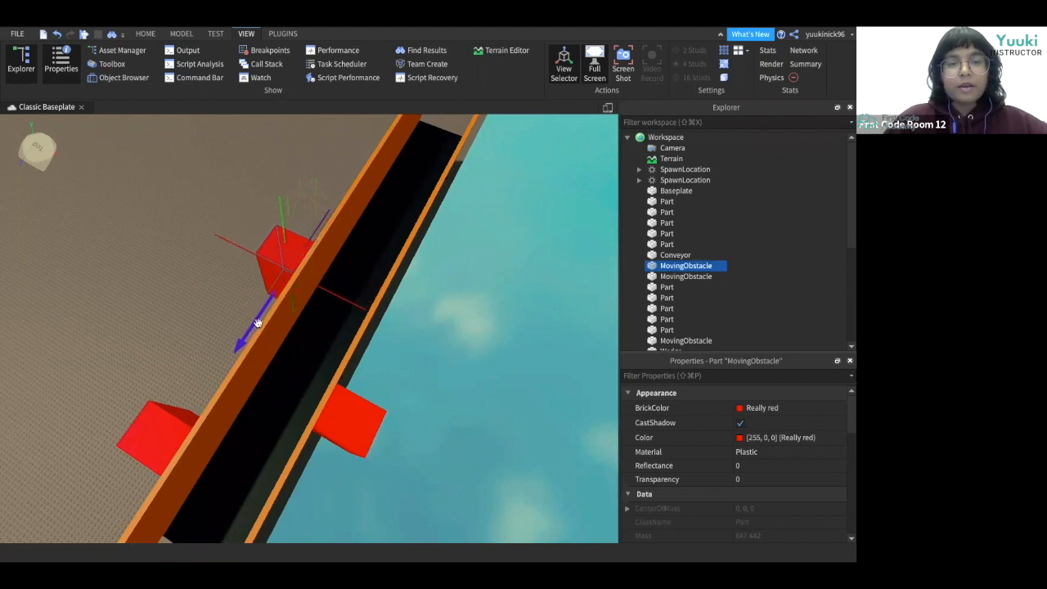
left_click(159, 400)
left_click_drag(202, 393, 228, 362)
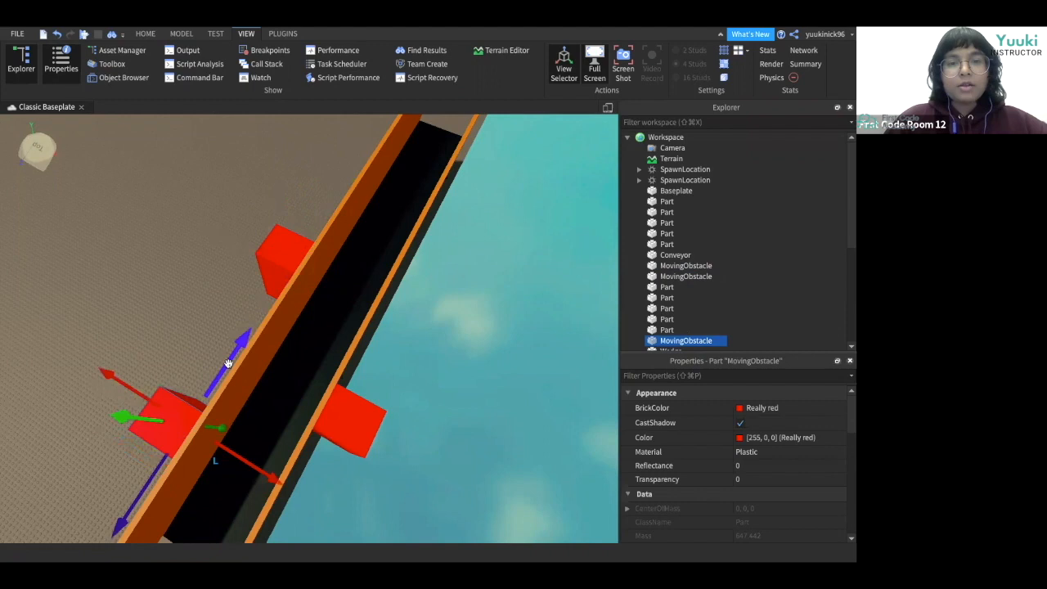
left_click(345, 412)
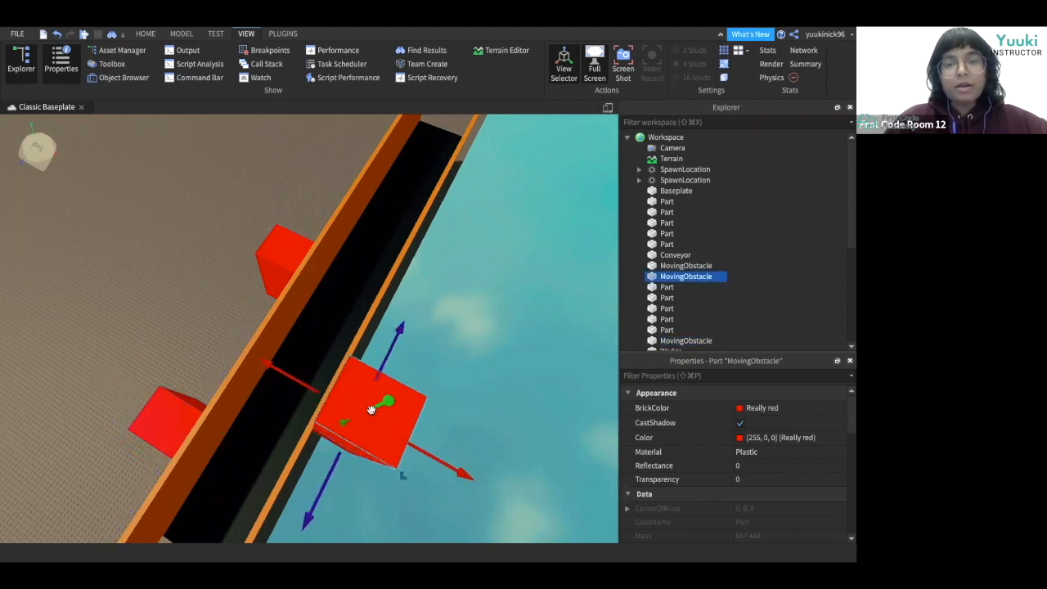
key("ctrl+d")
left_click_drag(380, 348, 459, 200)
right_click_drag(488, 308, 486, 308)
key("w")
key("d")
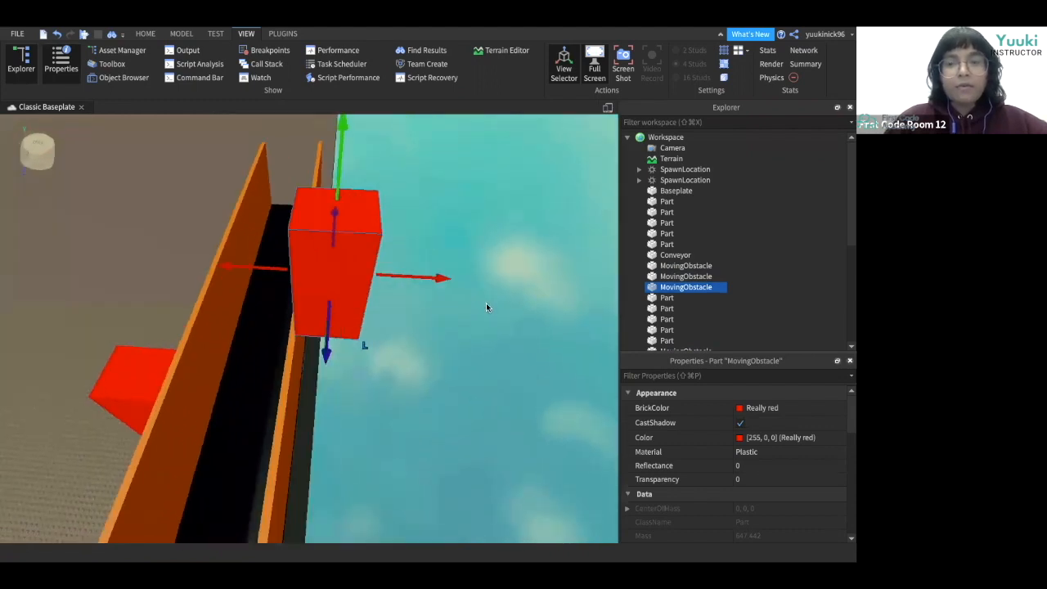
key("w")
key("e")
right_click_drag(486, 309, 487, 310)
key("e")
left_click_drag(360, 212, 363, 260)
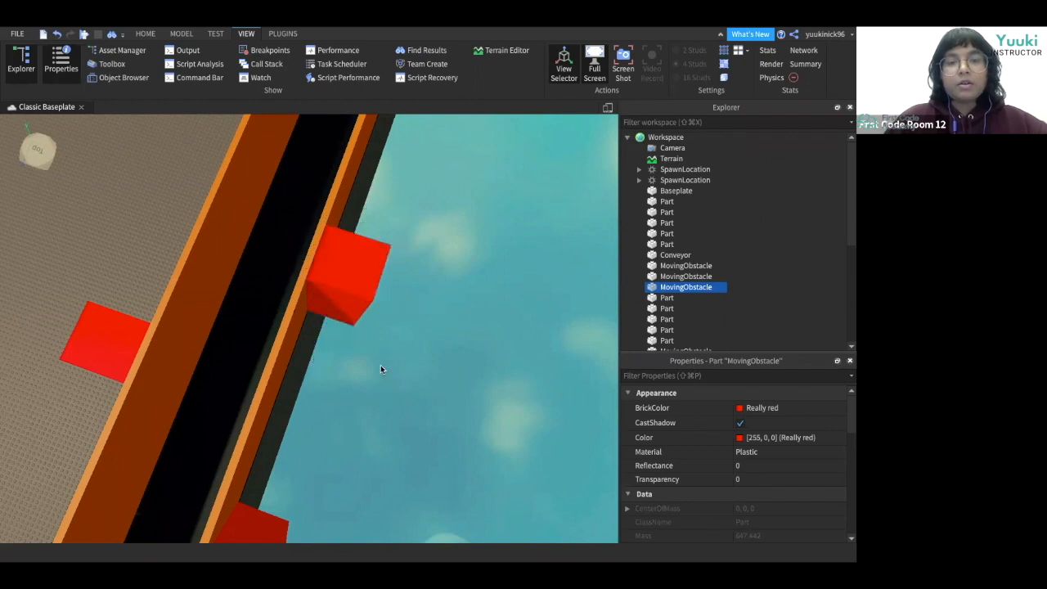
Inspect the obstacle blocks placed along the conveyor walls.
left_click(381, 365)
scroll(381, 366, "up", 3)
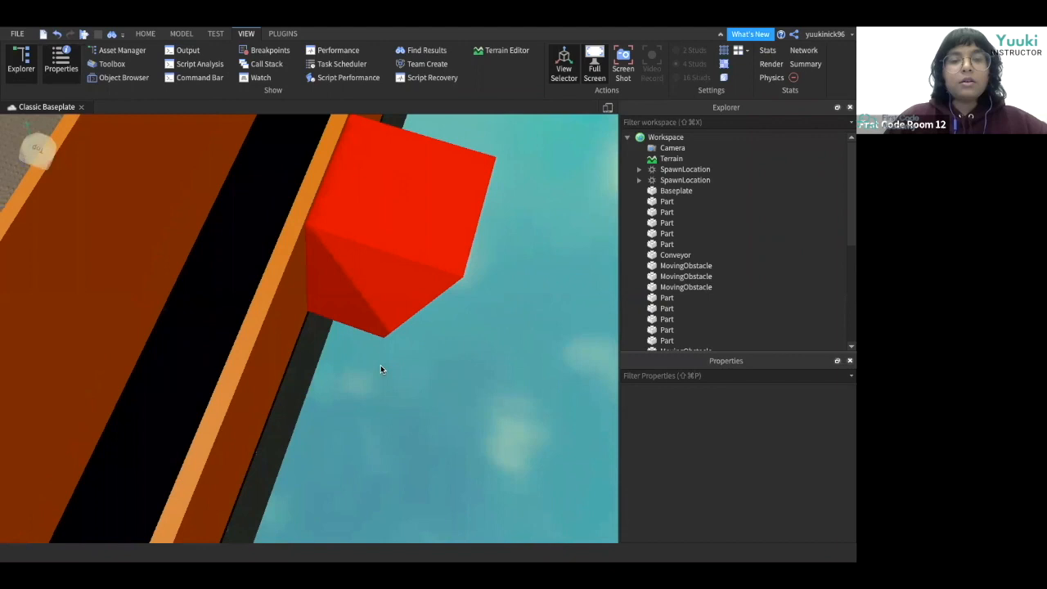
scroll(381, 366, "up", 2)
scroll(380, 366, "down", 3)
key("a")
right_click_drag(381, 365, 380, 365)
left_click(393, 480)
right_click_drag(392, 480, 392, 482)
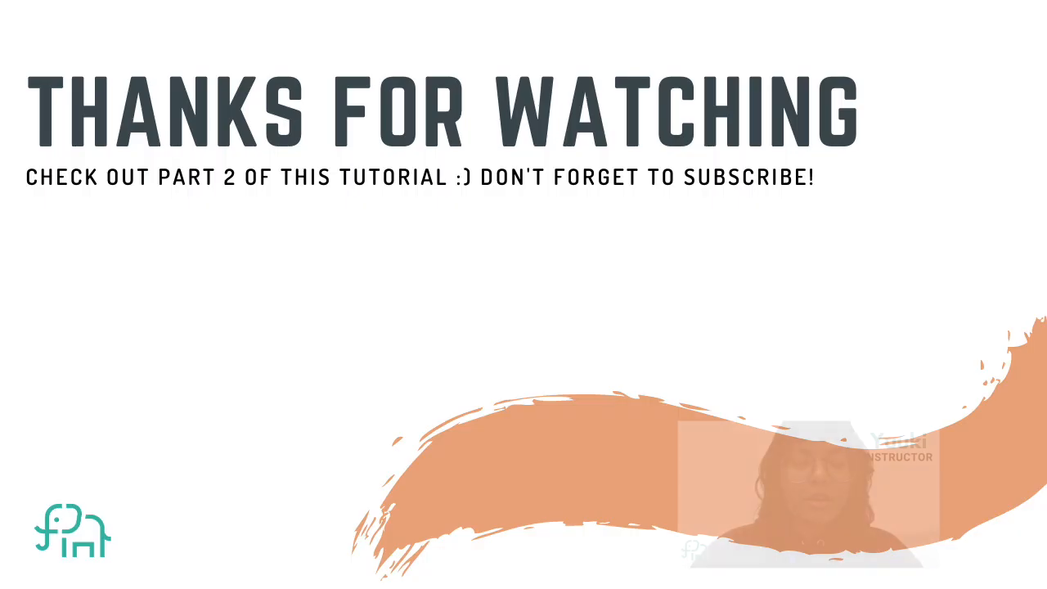